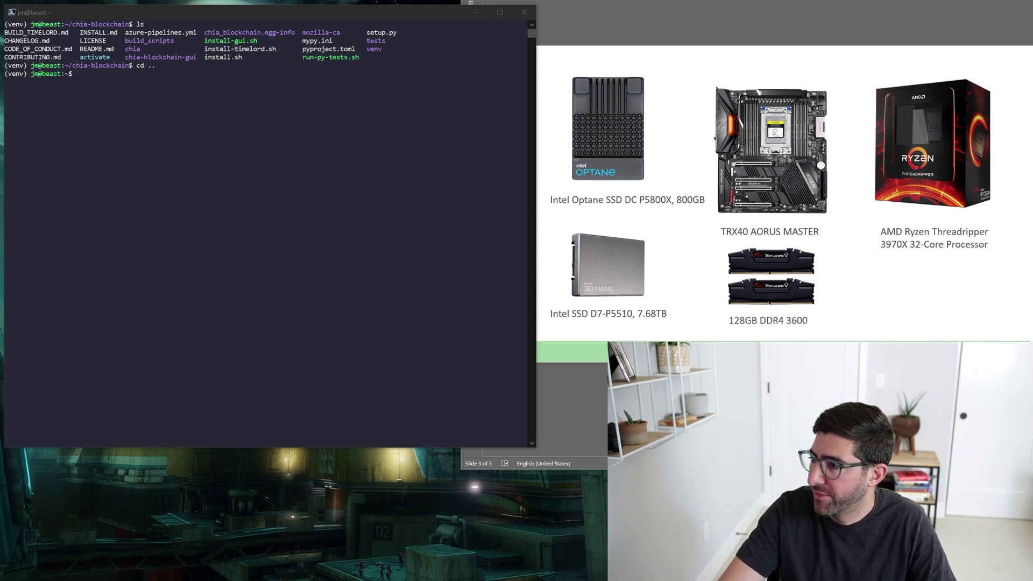
Force-reinstall plotman from the GitHub main branch with pip.
{"action": "left_click", "coordinate": [354, 266]}
{"action": "type", "text": "pip install --force-reinstall git+https://github.com/ericaltendorf/plotman@main"}
{"action": "key", "text": "Return"}
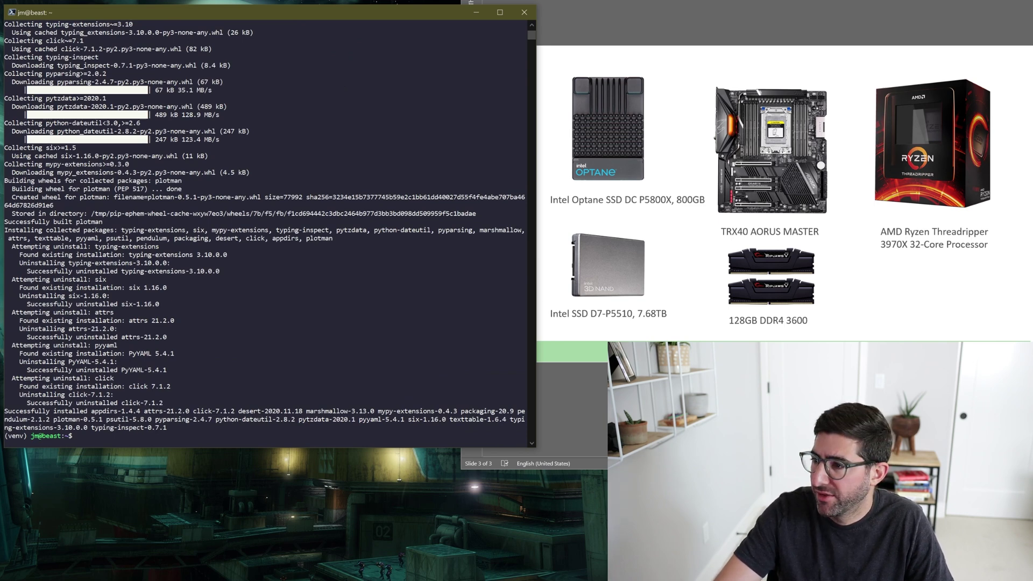
Run 'plotman config generate' to write a default plotman.yaml.
{"action": "key", "text": "alt+Tab"}
{"action": "left_click", "coordinate": [328, 316]}
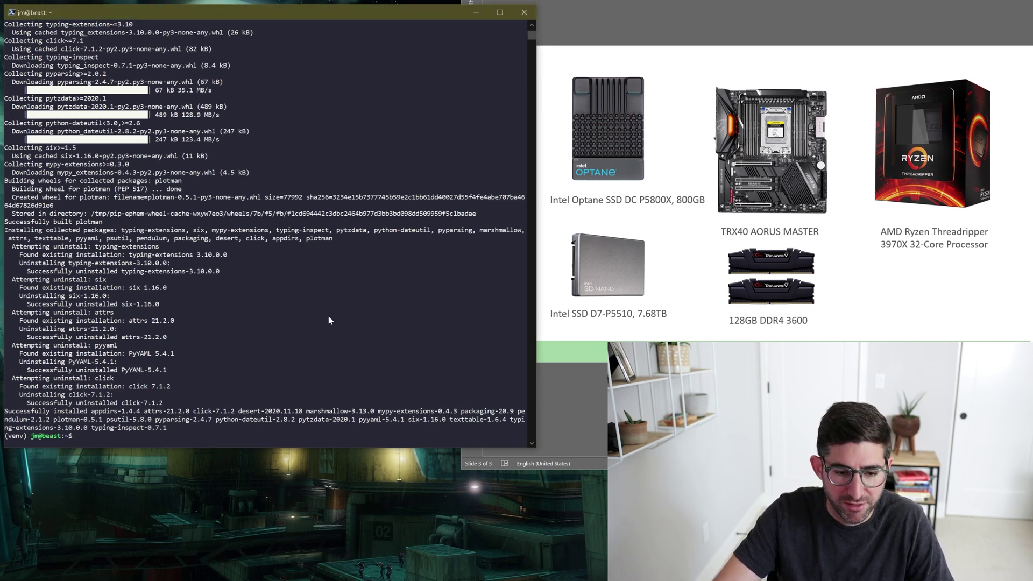
{"action": "type", "text": "plotman config generate"}
{"action": "key", "text": "Return"}
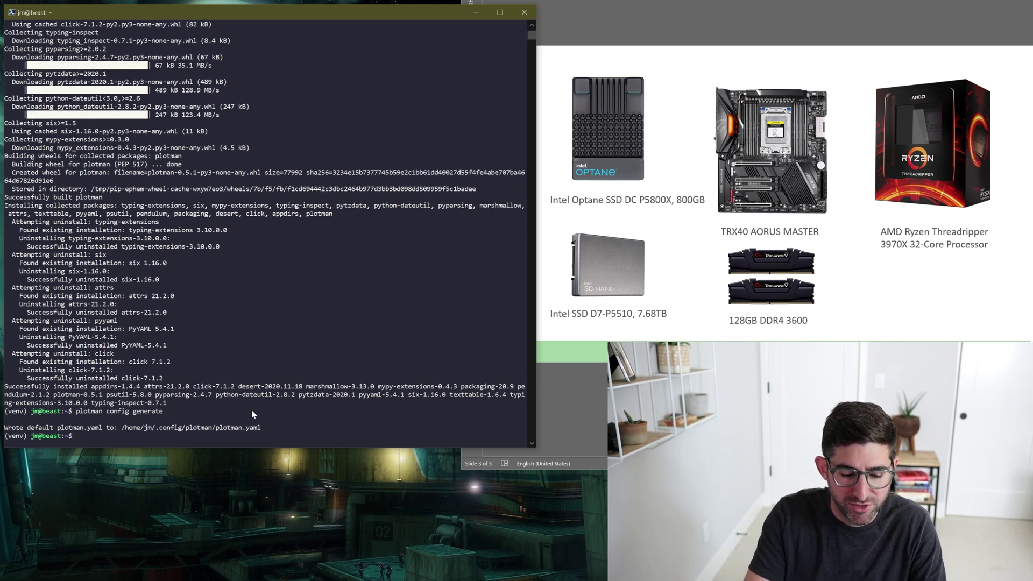
Clear the screen, run 'sudo dmidecode -t 1' and highlight the TRX40 AORUS MASTER name.
{"action": "type", "text": "clear"}
{"action": "key", "text": "Return"}
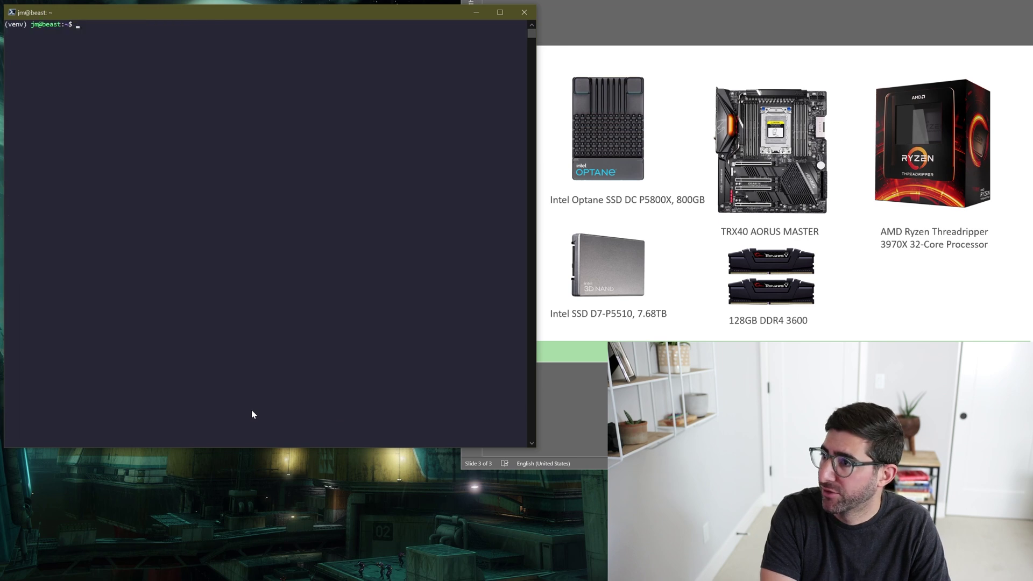
{"action": "type", "text": "sudo d"}
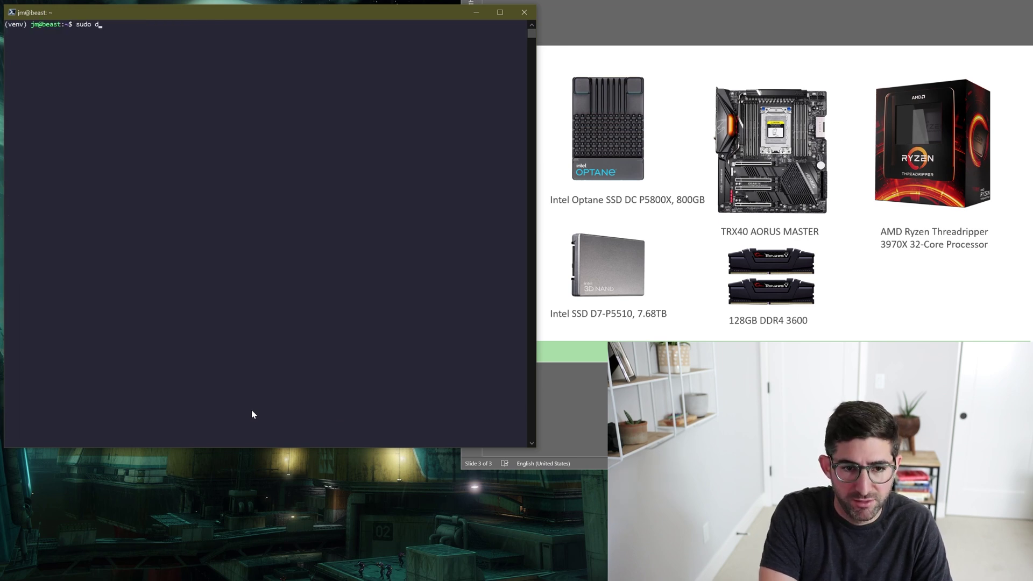
{"action": "type", "text": "midecode"}
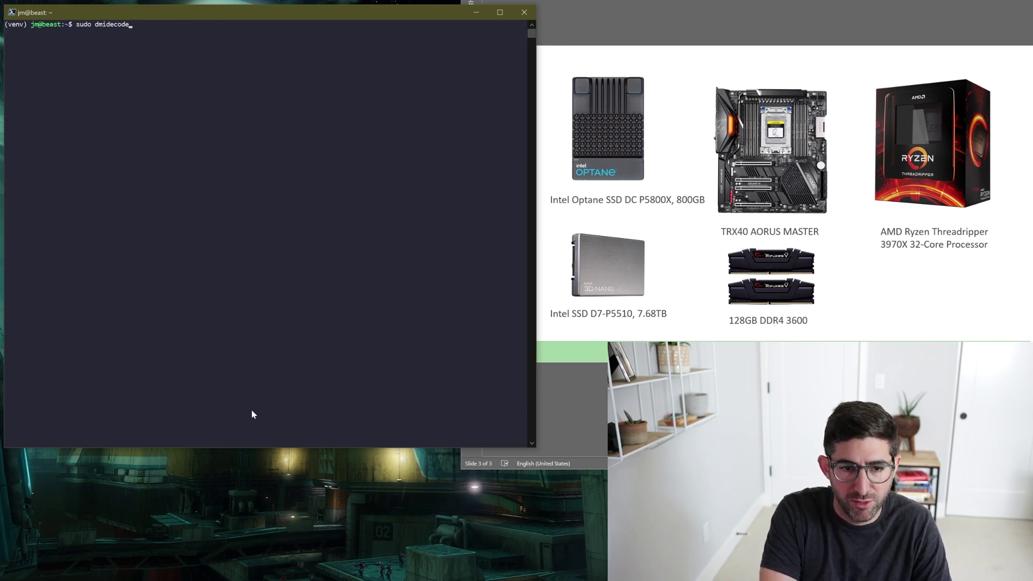
{"action": "type", "text": " -t 1"}
{"action": "key", "text": "Return"}
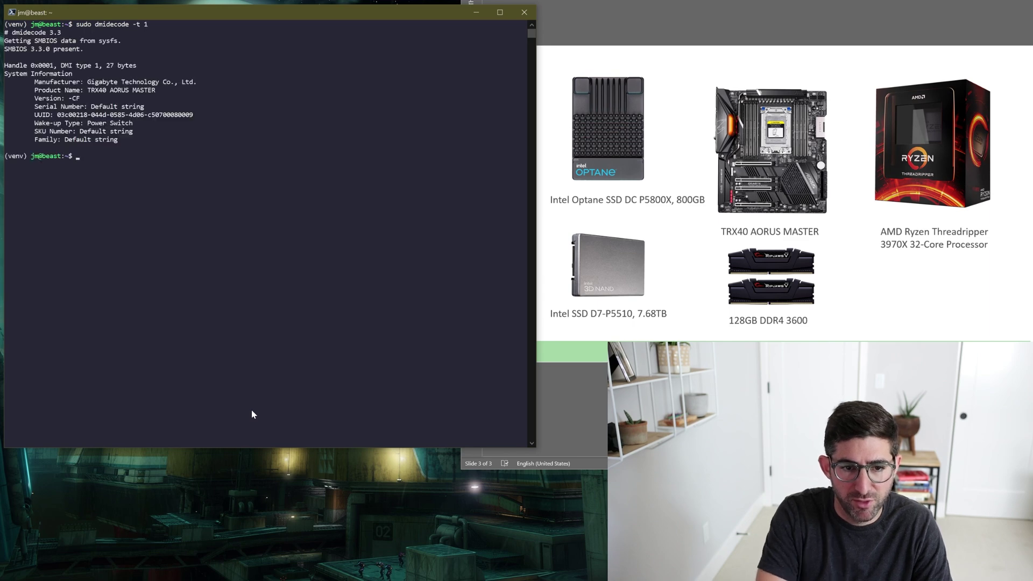
{"action": "left_click_drag", "start_coordinate": [88, 91], "coordinate": [157, 92]}
Show the base board details with 'sudo dmidecode -t 2'.
{"action": "key", "text": "Up"}
{"action": "key", "text": "BackSpace"}
{"action": "type", "text": "2"}
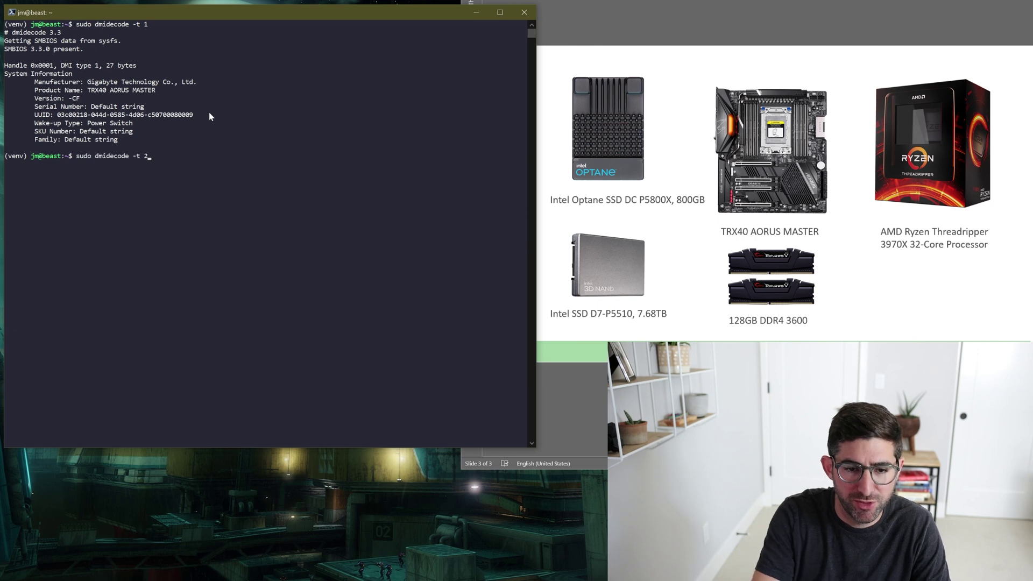
{"action": "key", "text": "Return"}
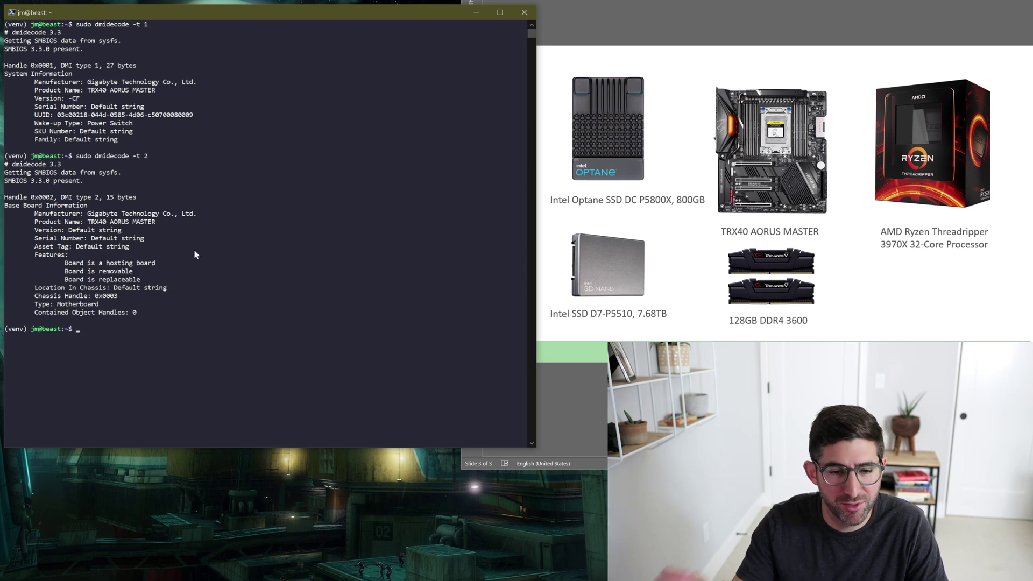
List memory devices with 'dmidecode -t 17', highlighting the 3600 MT/s speed and 1.2 V.
{"action": "key", "text": "Up"}
{"action": "key", "text": "BackSpace"}
{"action": "type", "text": "17"}
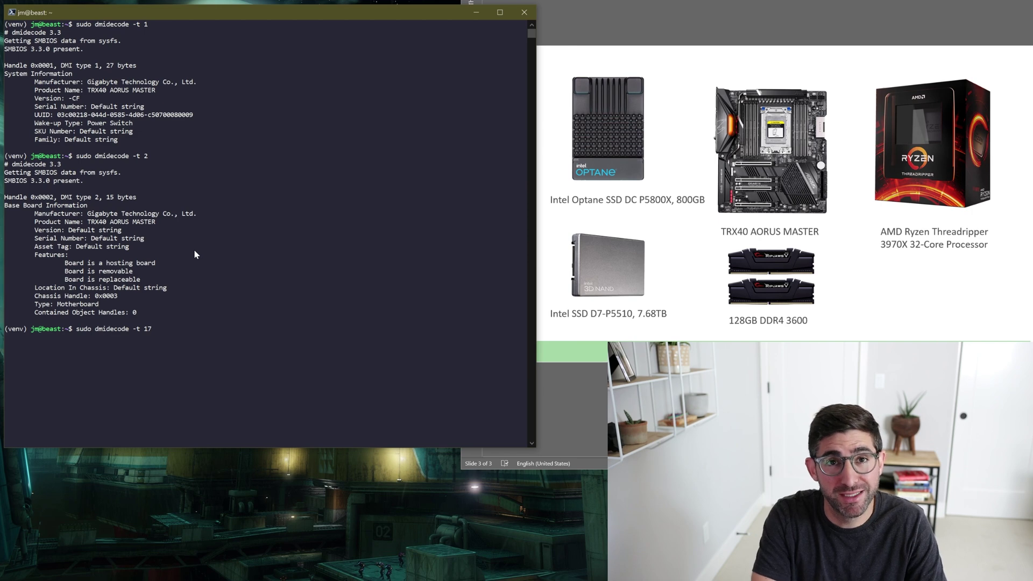
{"action": "key", "text": "Return"}
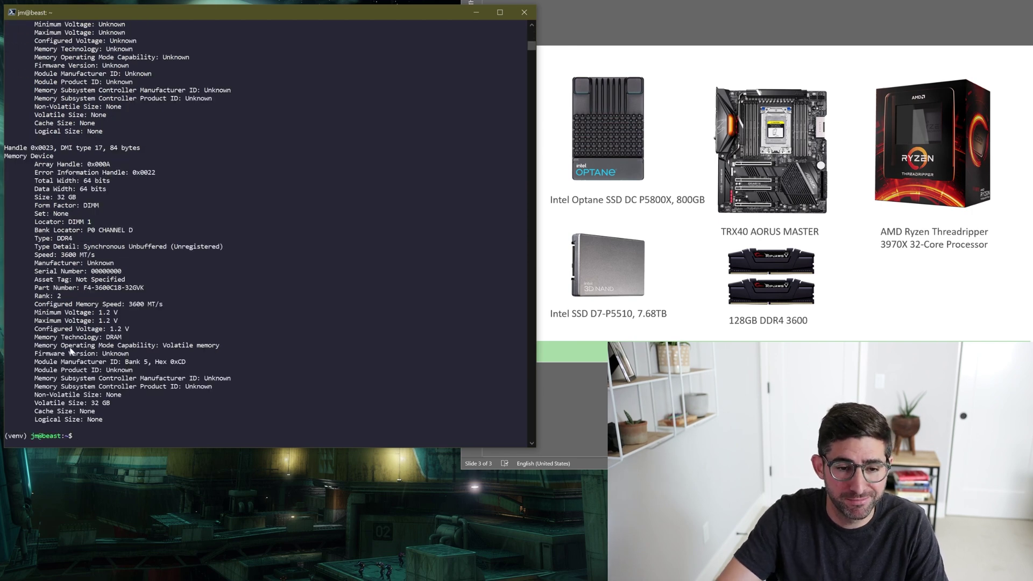
{"action": "left_click_drag", "start_coordinate": [61, 255], "coordinate": [94, 255]}
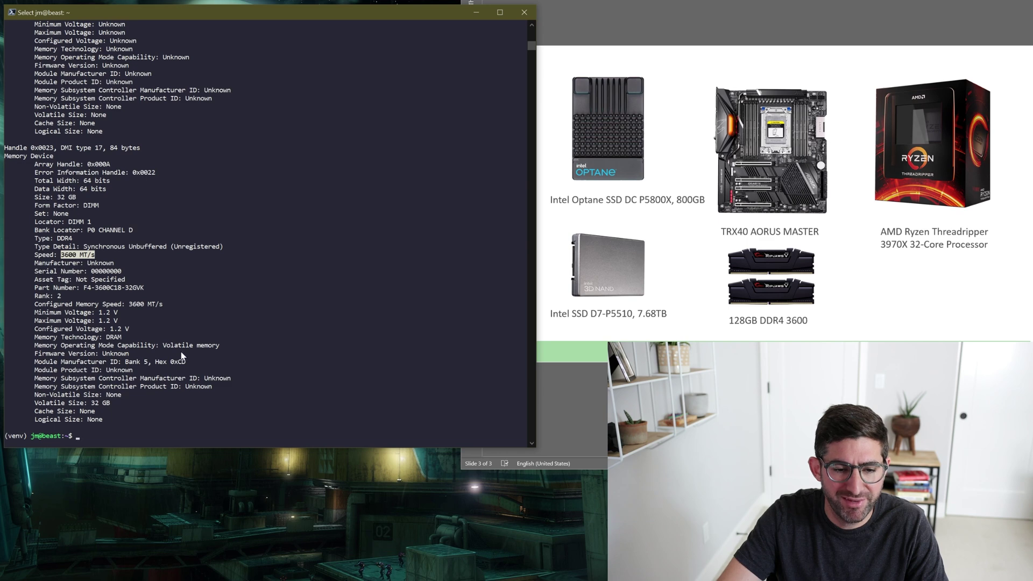
{"action": "left_click_drag", "start_coordinate": [99, 320], "coordinate": [110, 320]}
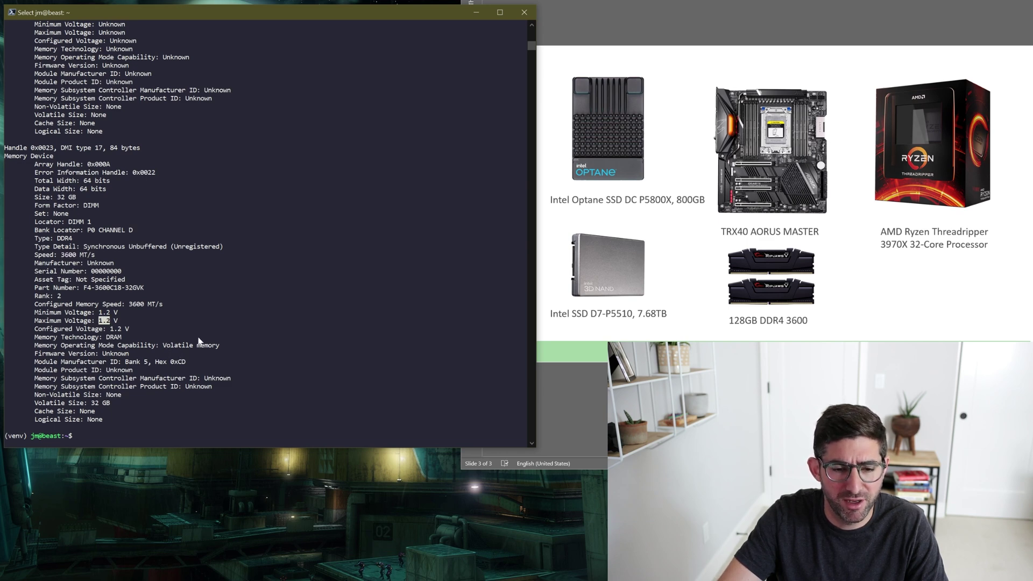
{"action": "left_click", "coordinate": [241, 312]}
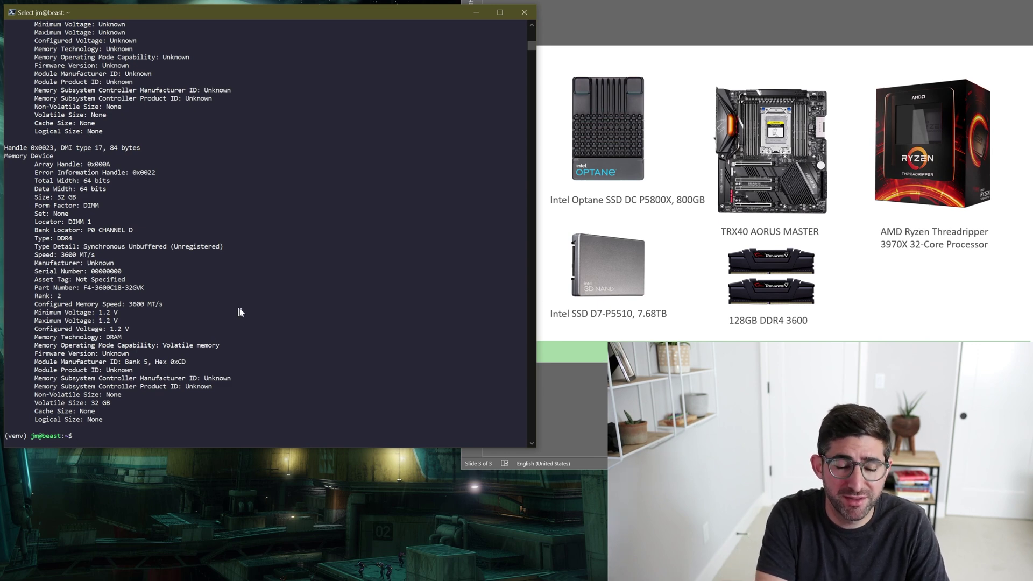
Run lscpu and highlight the AMD Ryzen Threadripper 3970X model name.
{"action": "type", "text": "lsp"}
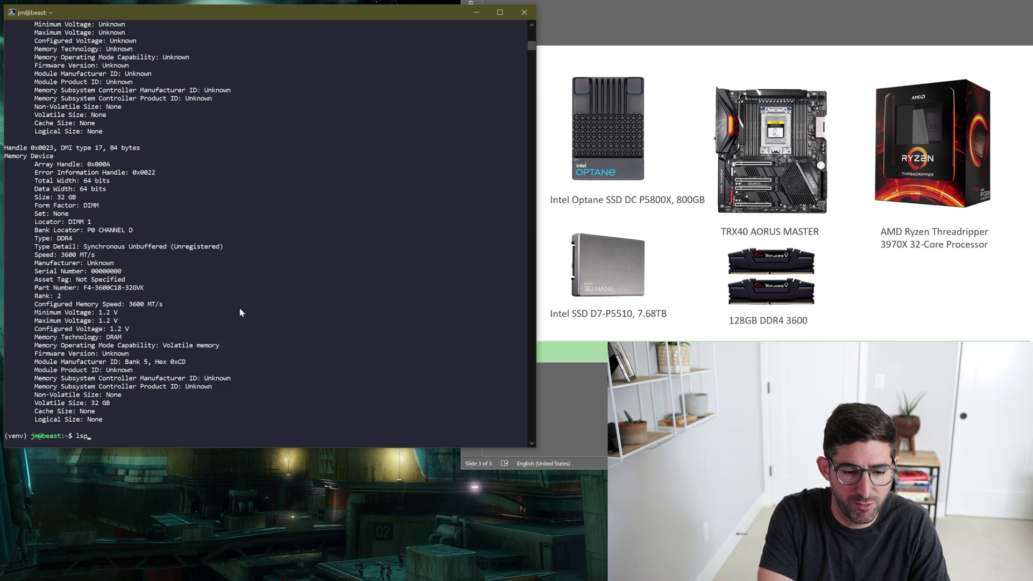
{"action": "type", "text": "cpi"}
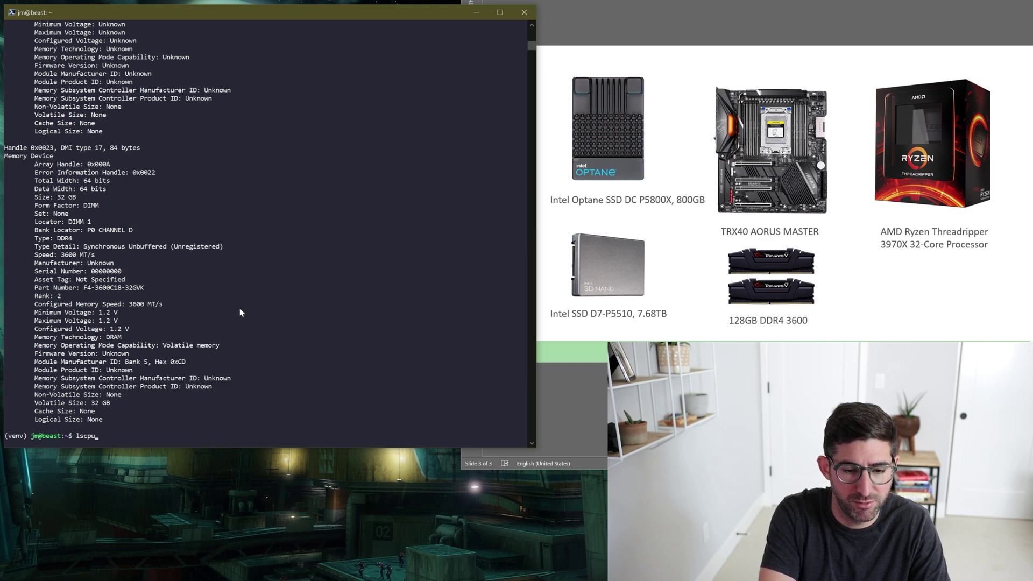
{"action": "key", "text": "Return"}
{"action": "left_click_drag", "start_coordinate": [130, 181], "coordinate": [303, 185]}
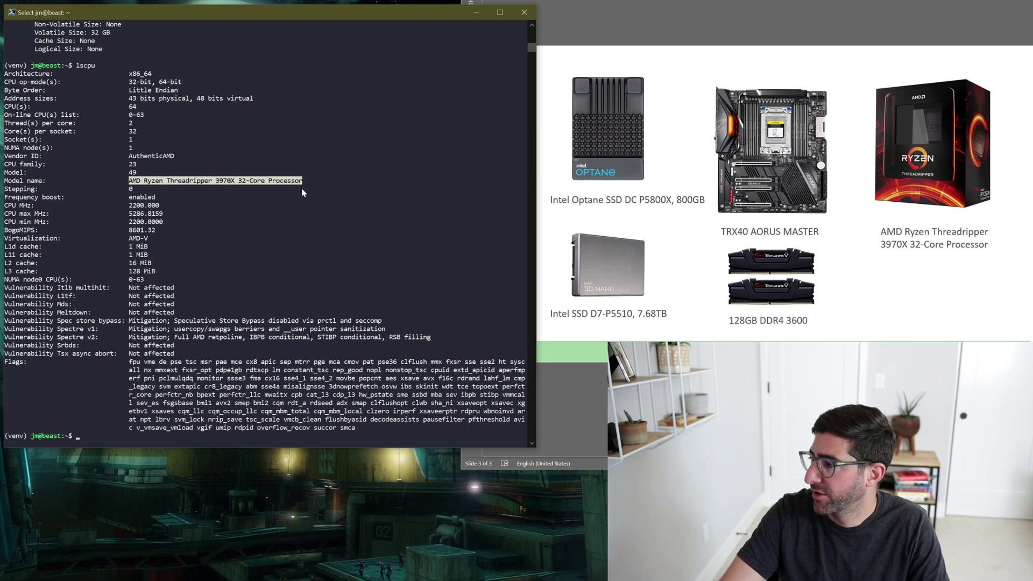
{"action": "left_click", "coordinate": [300, 196]}
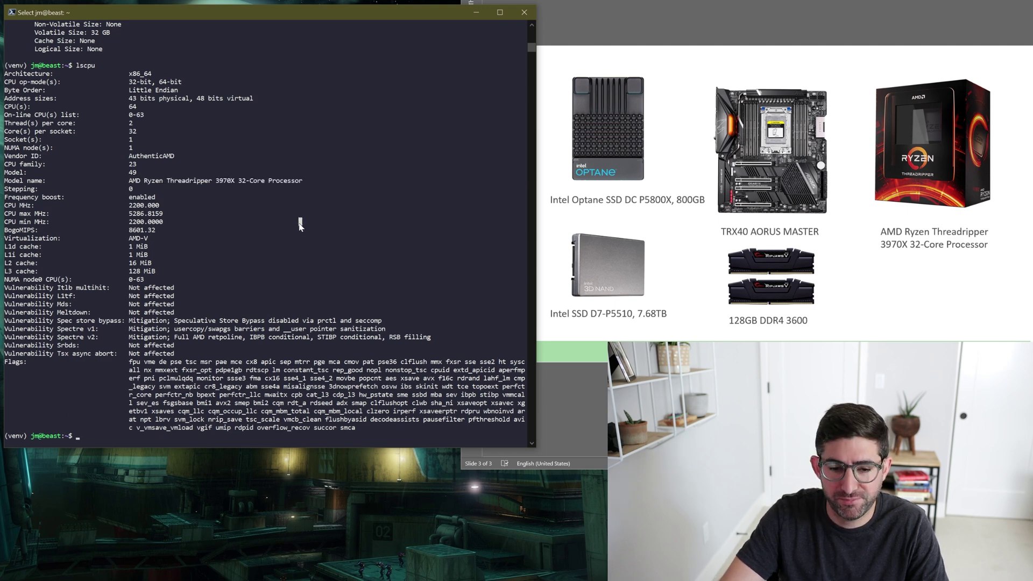
Run duf to show the disk usage table for all mounted drives.
{"action": "left_click", "coordinate": [123, 428]}
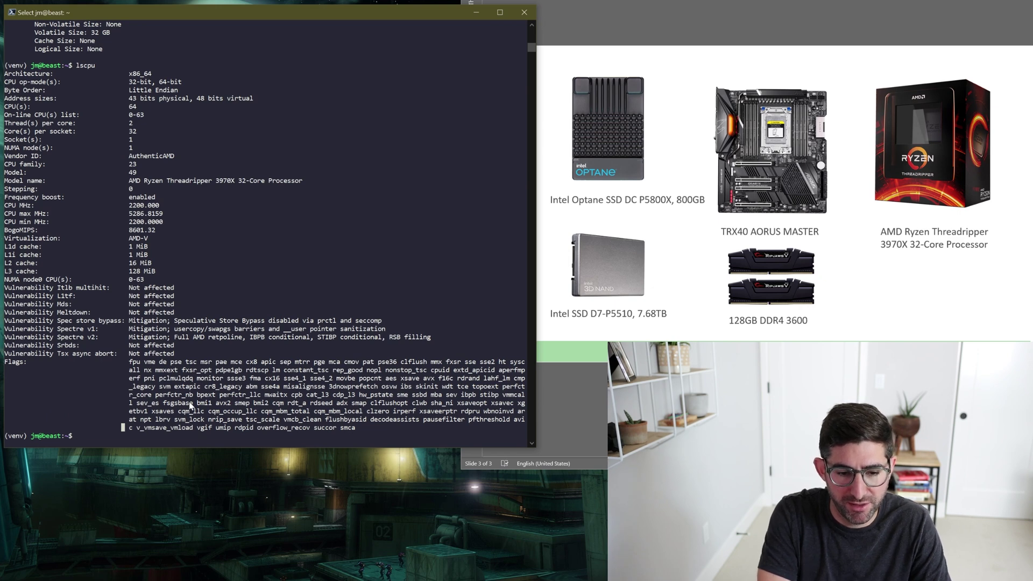
{"action": "key", "text": "Escape"}
{"action": "type", "text": "duf"}
{"action": "key", "text": "Return"}
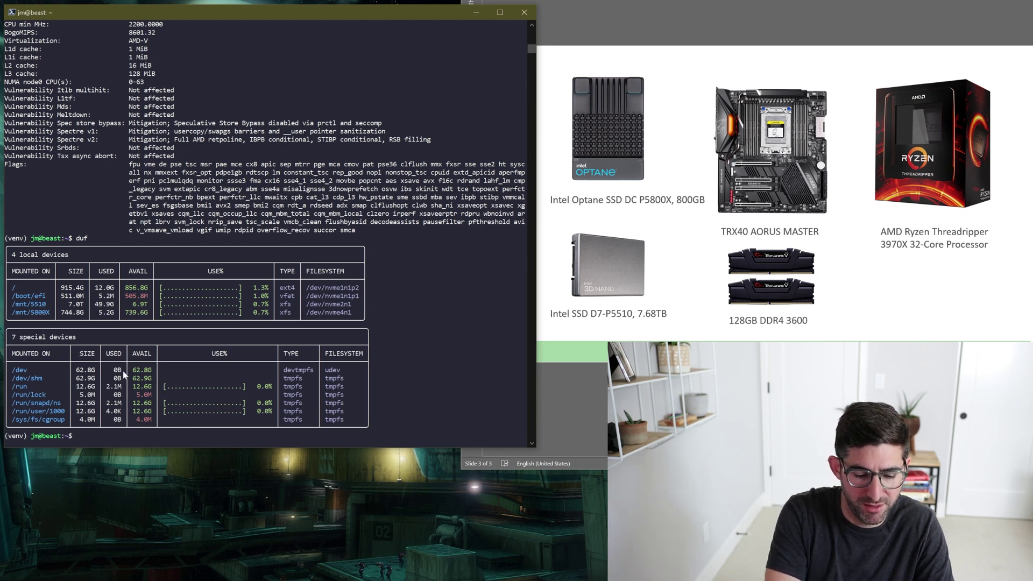
Open .config/plotman/plotman.yaml in nano and point the logs path to ~/chialogs.
{"action": "type", "text": "nano .config/plotman/"}
{"action": "key", "text": "Tab"}
{"action": "key", "text": "Return"}
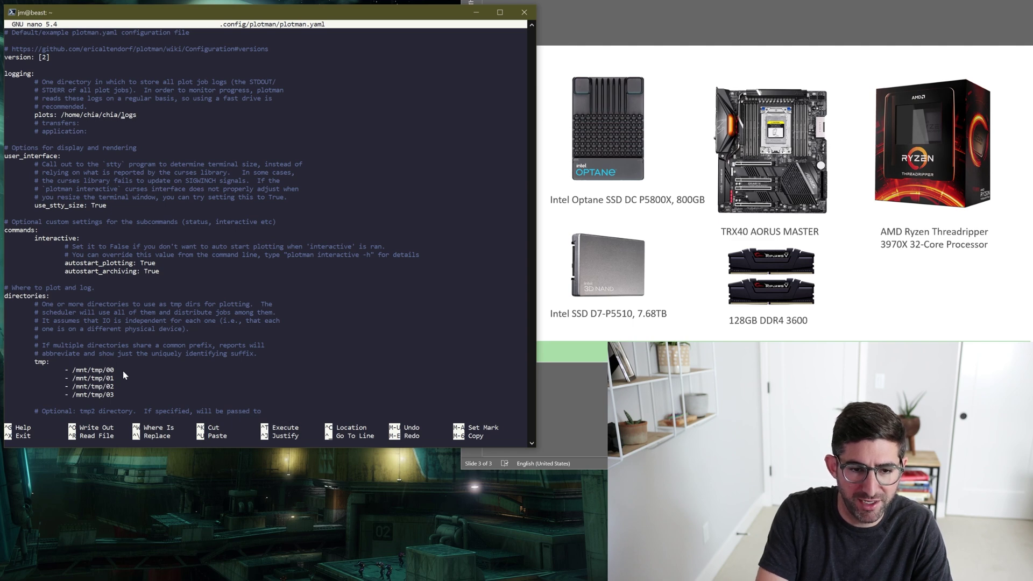
{"action": "key", "text": "BackSpace"}
{"action": "key", "text": "BackSpace"}
{"action": "key", "text": "BackSpace"}
{"action": "key", "text": "BackSpace"}
{"action": "key", "text": "BackSpace"}
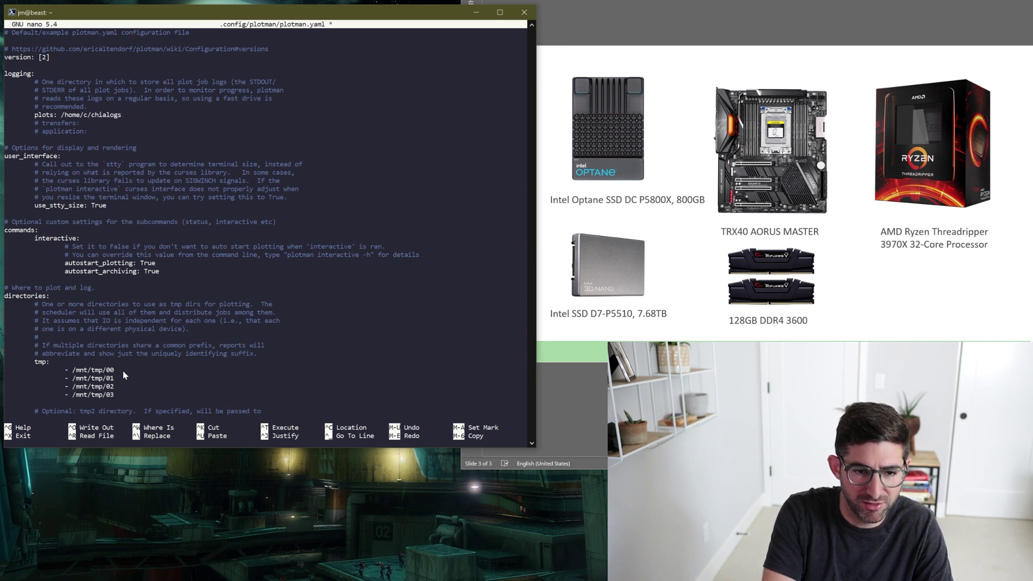
{"action": "type", "text": "jm"}
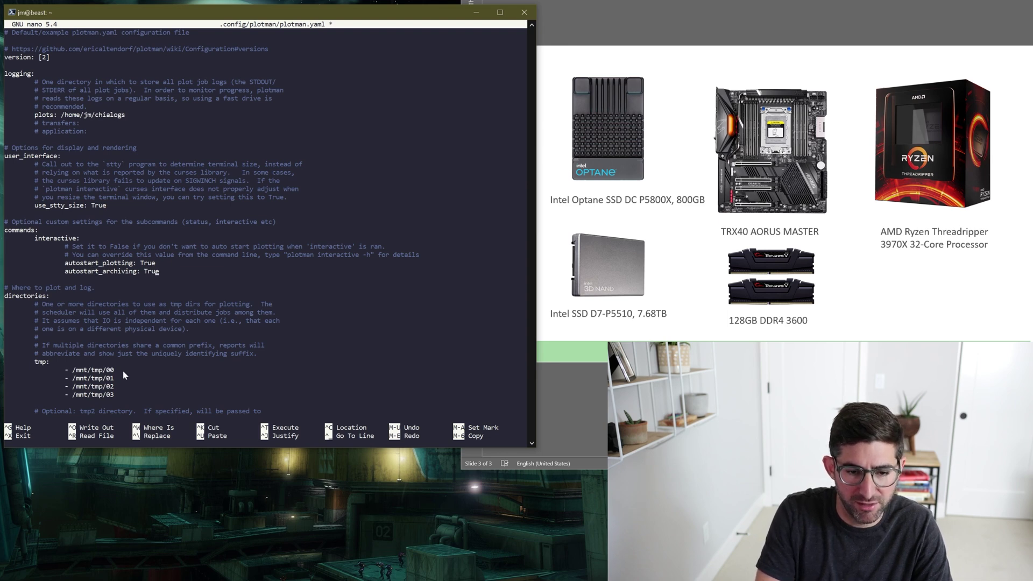
Set autostart_archiving to False and cut the tmp directories down to one entry.
{"action": "key", "text": "BackSpace"}
{"action": "key", "text": "BackSpace"}
{"action": "key", "text": "BackSpace"}
{"action": "key", "text": "BackSpace"}
{"action": "type", "text": "False"}
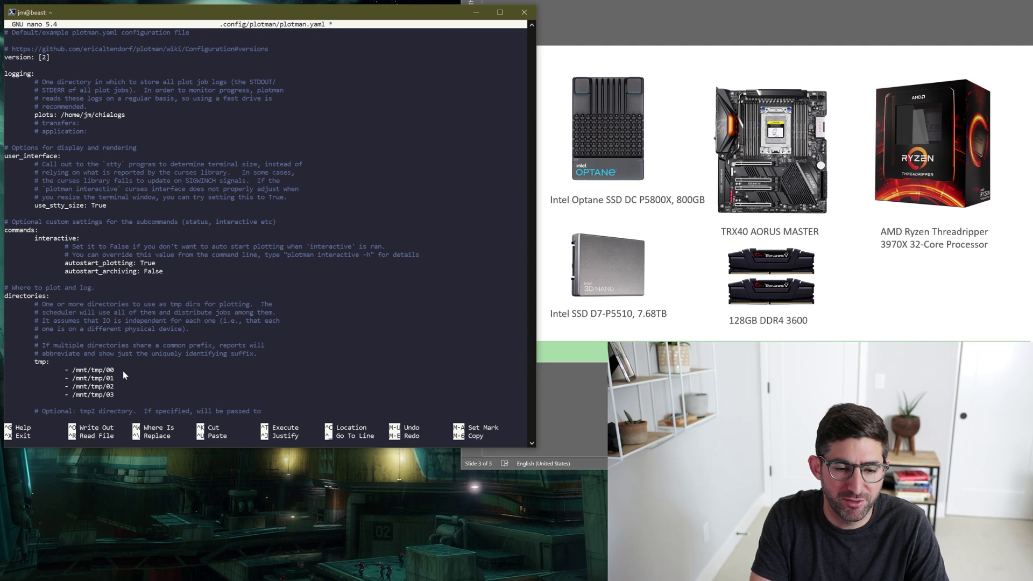
{"action": "key", "text": "Down"}
{"action": "key", "text": "ctrl+k"}
{"action": "key", "text": "ctrl+k"}
{"action": "key", "text": "ctrl+k"}
{"action": "key", "text": "ctrl+k"}
{"action": "key", "text": "Up"}
{"action": "key", "text": "End"}
{"action": "key", "text": "BackSpace"}
{"action": "key", "text": "BackSpace"}
{"action": "key", "text": "BackSpace"}
{"action": "key", "text": "BackSpace"}
{"action": "key", "text": "BackSpace"}
{"action": "key", "text": "BackSpace"}
Set tmp to /mnt/5800X and reduce dst to a single /mnt/5510 entry.
{"action": "key", "text": "Return"}
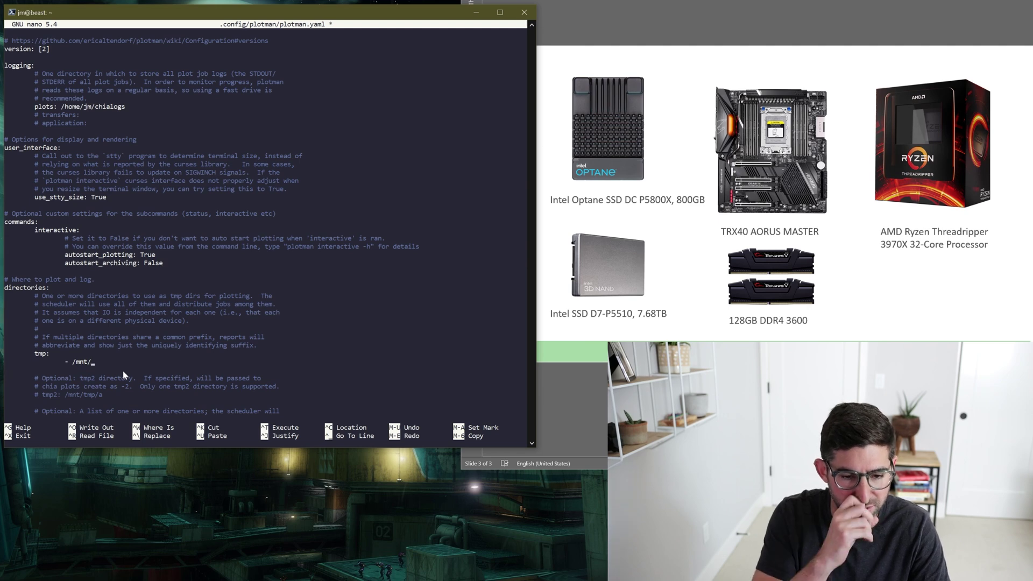
{"action": "type", "text": "5800X"}
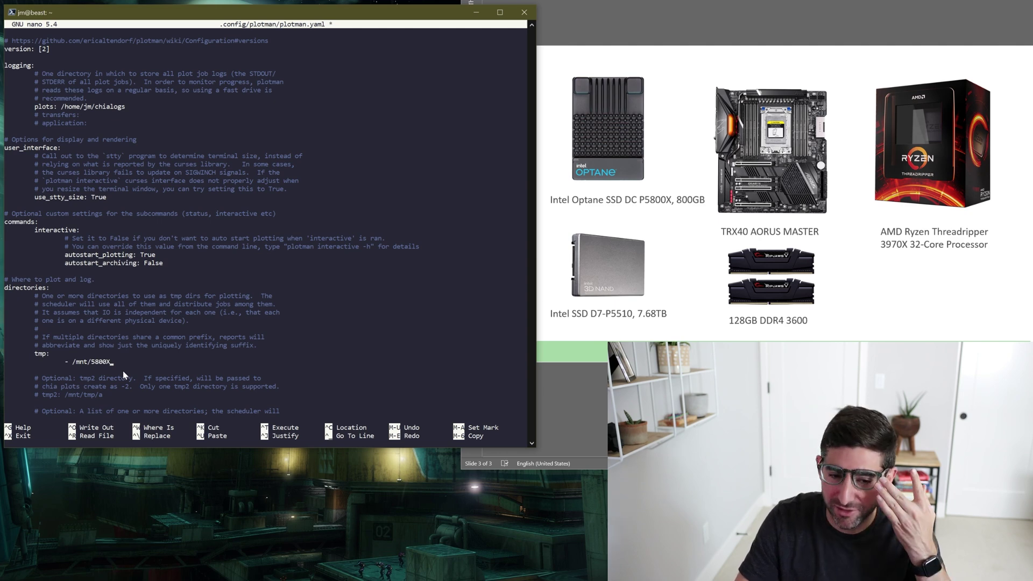
{"action": "key", "text": "Down"}
{"action": "key", "text": "Down"}
{"action": "key", "text": "Down"}
{"action": "key", "text": "Down"}
{"action": "key", "text": "Down"}
{"action": "key", "text": "Down"}
{"action": "key", "text": "Down"}
{"action": "key", "text": "Down"}
{"action": "key", "text": "Down"}
{"action": "key", "text": "Down"}
{"action": "key", "text": "Down"}
{"action": "key", "text": "Down"}
{"action": "key", "text": "Down"}
{"action": "key", "text": "Down"}
{"action": "key", "text": "Down"}
{"action": "key", "text": "Down"}
{"action": "key", "text": "Down"}
{"action": "key", "text": "Down"}
{"action": "key", "text": "Down"}
{"action": "key", "text": "Down"}
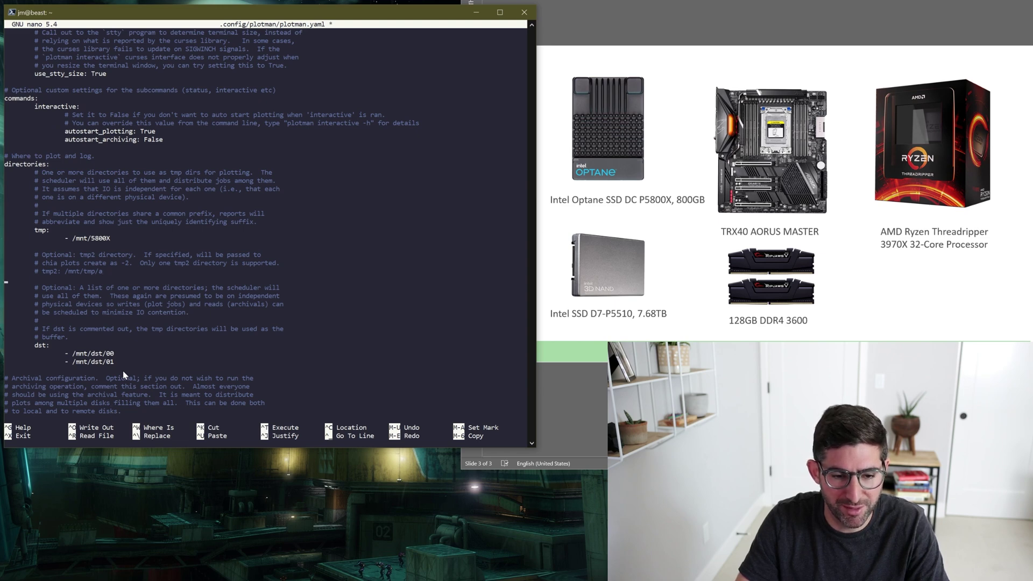
{"action": "key", "text": "BackSpace"}
{"action": "key", "text": "BackSpace"}
{"action": "key", "text": "BackSpace"}
{"action": "key", "text": "BackSpace"}
{"action": "key", "text": "BackSpace"}
{"action": "key", "text": "BackSpace"}
{"action": "key", "text": "BackSpace"}
{"action": "key", "text": "BackSpace"}
{"action": "key", "text": "BackSpace"}
{"action": "key", "text": "BackSpace"}
{"action": "key", "text": "BackSpace"}
{"action": "key", "text": "BackSpace"}
{"action": "key", "text": "BackSpace"}
{"action": "key", "text": "BackSpace"}
{"action": "key", "text": "BackSpace"}
{"action": "key", "text": "BackSpace"}
{"action": "key", "text": "BackSpace"}
{"action": "key", "text": "BackSpace"}
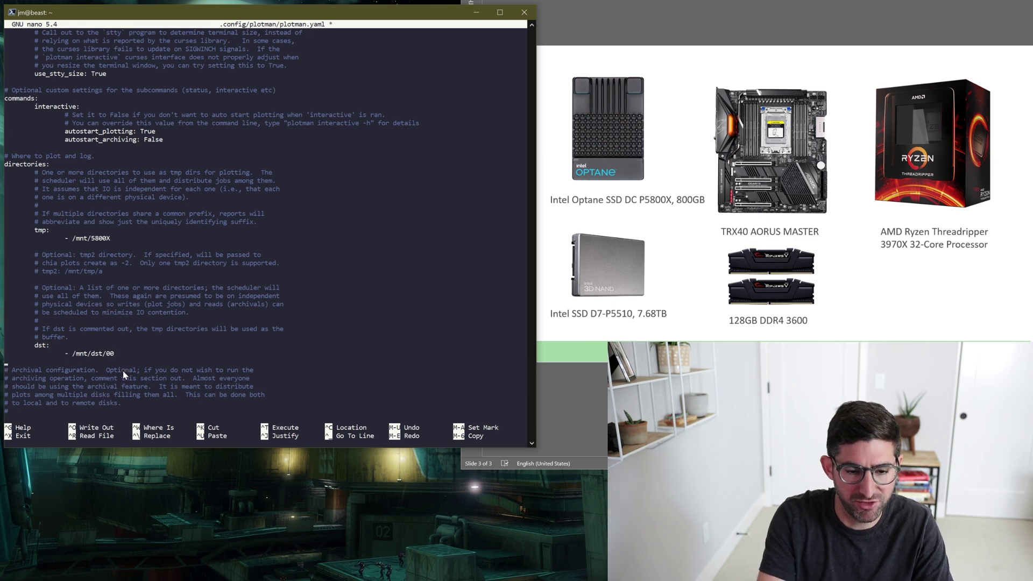
{"action": "key", "text": "BackSpace"}
{"action": "key", "text": "BackSpace"}
{"action": "key", "text": "BackSpace"}
{"action": "key", "text": "BackSpace"}
{"action": "key", "text": "BackSpace"}
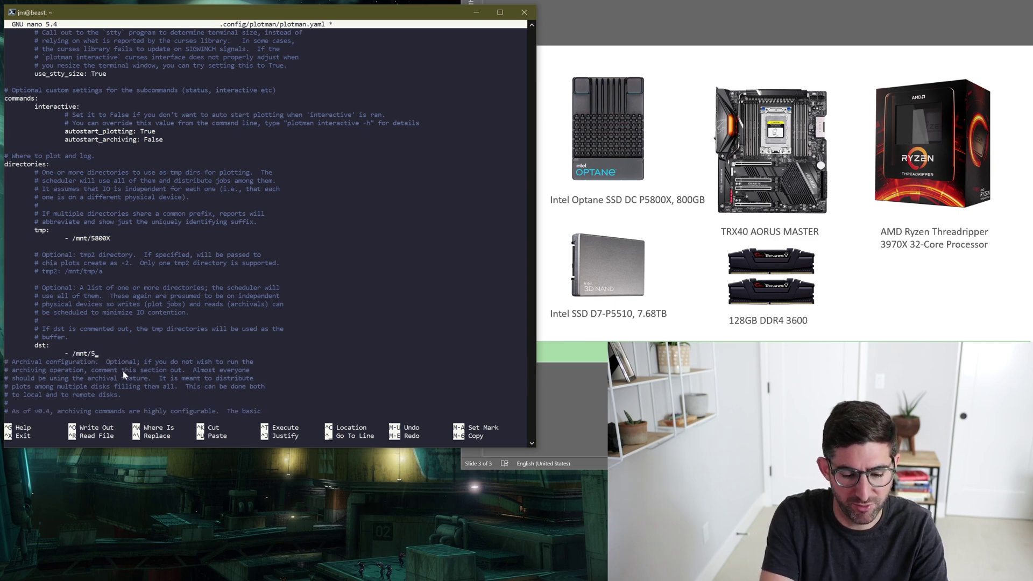
{"action": "type", "text": "5510"}
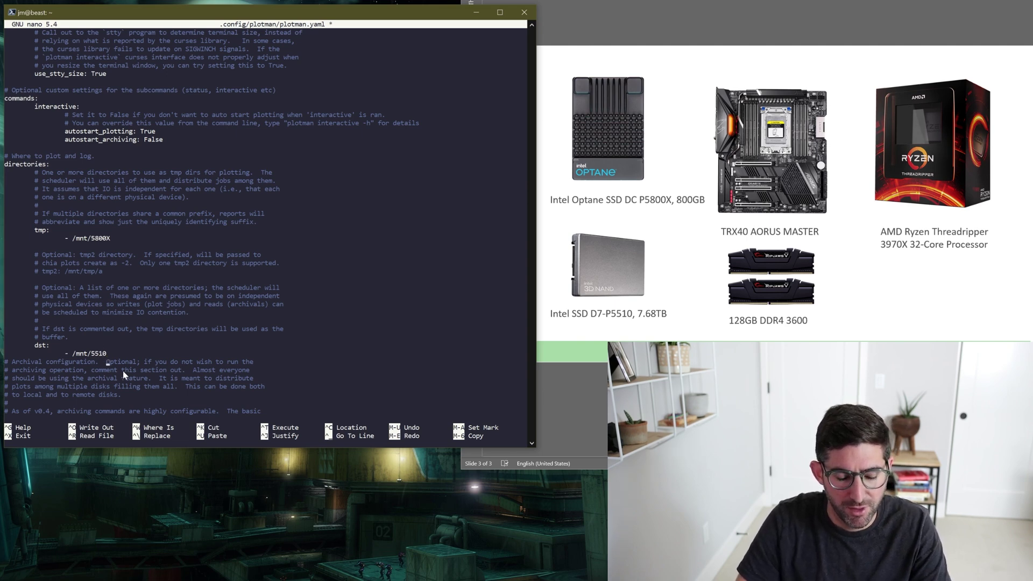
{"action": "scroll", "coordinate": [123, 375], "scroll_direction": "down", "scroll_amount": 13}
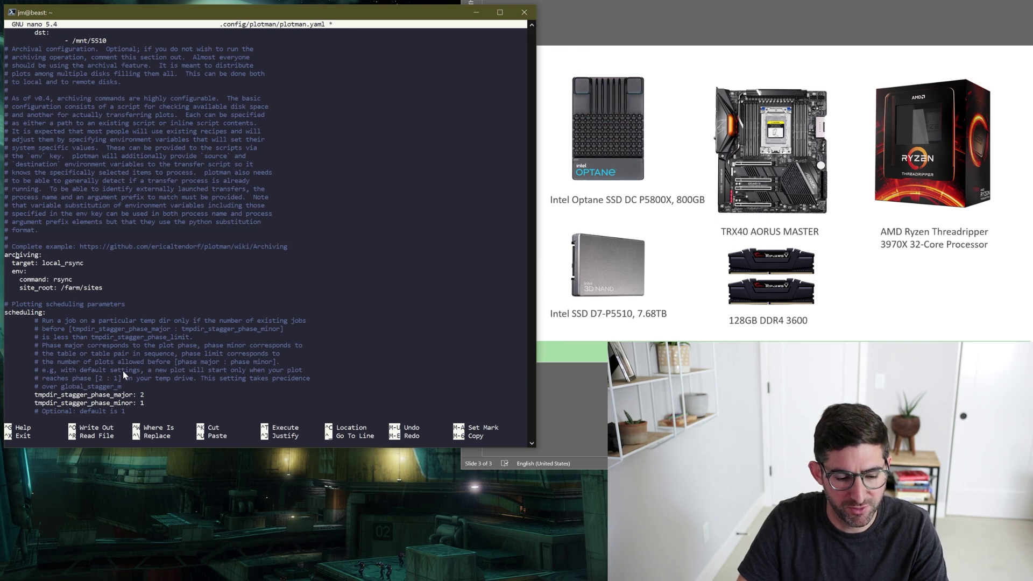
Comment out the archiving section lines with #.
{"action": "key", "text": "Home"}
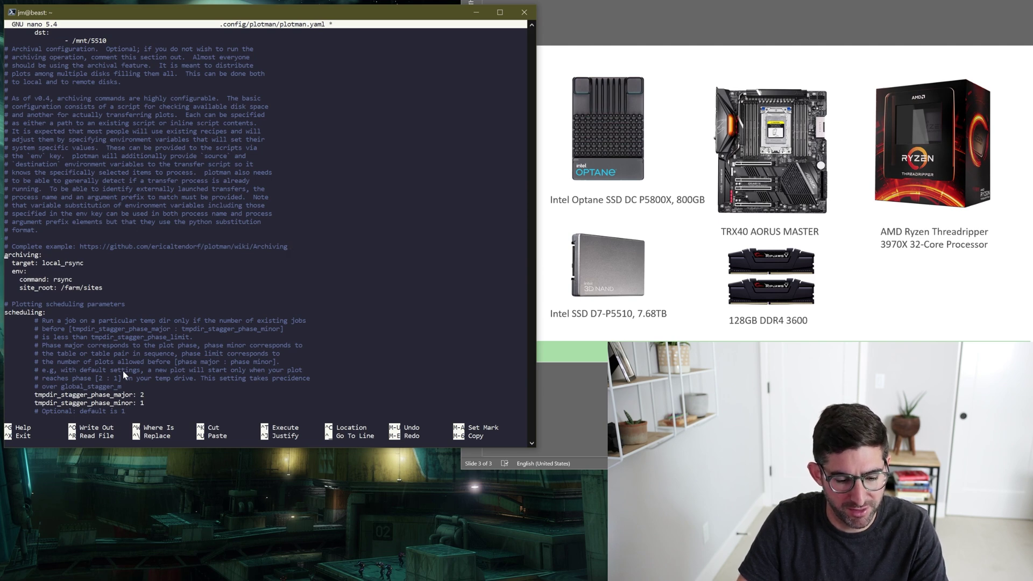
{"action": "type", "text": "#"}
{"action": "key", "text": "Down"}
{"action": "type", "text": "#"}
{"action": "key", "text": "Down"}
{"action": "type", "text": "#"}
{"action": "key", "text": "Down"}
{"action": "type", "text": "#"}
{"action": "key", "text": "Down"}
{"action": "type", "text": "#"}
{"action": "key", "text": "Down"}
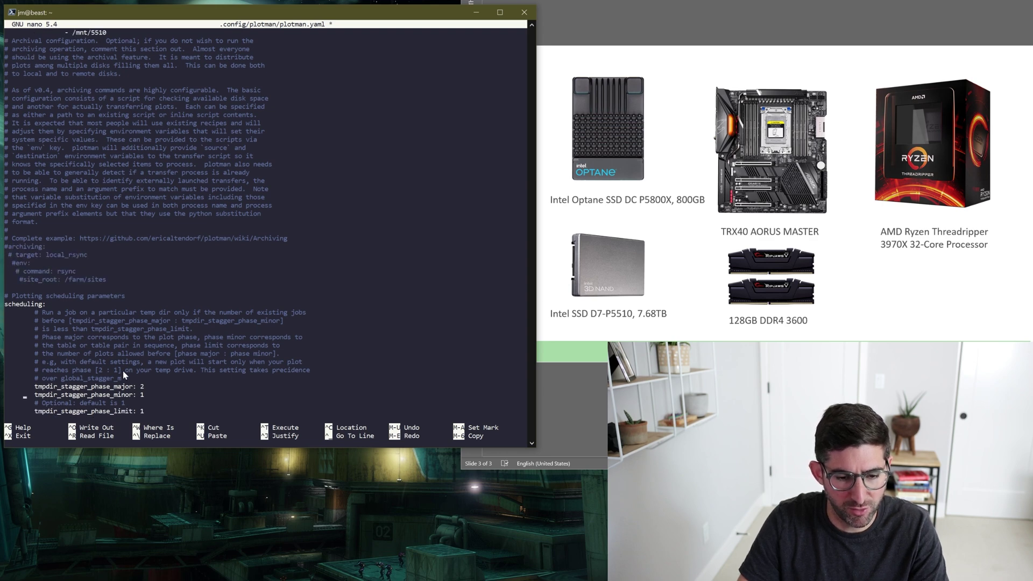
Set tmpdir_stagger_phase_minor to 0 and tmpdir_max_jobs to 2.
{"action": "key", "text": "End"}
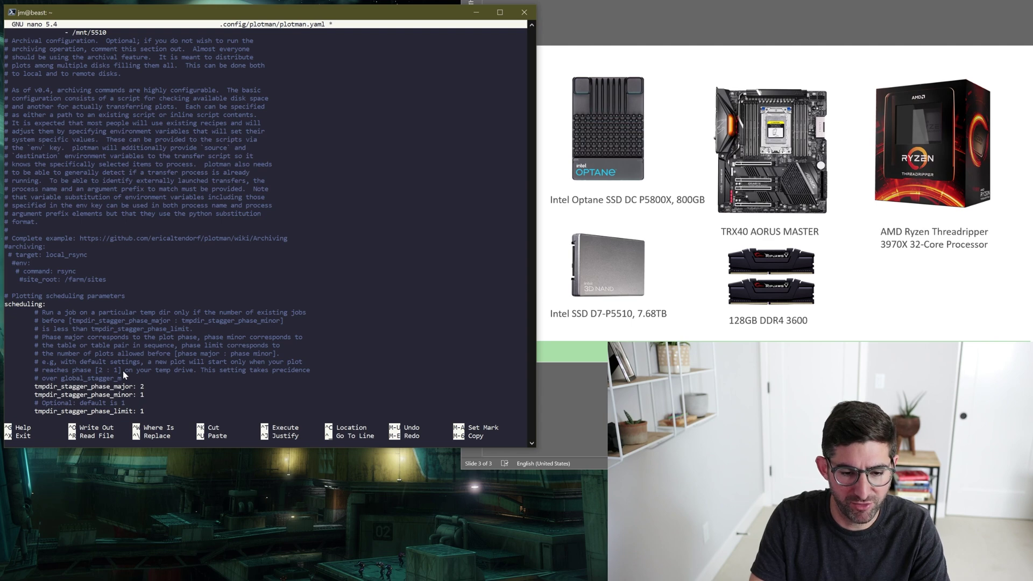
{"action": "key", "text": "BackSpace"}
{"action": "type", "text": "0"}
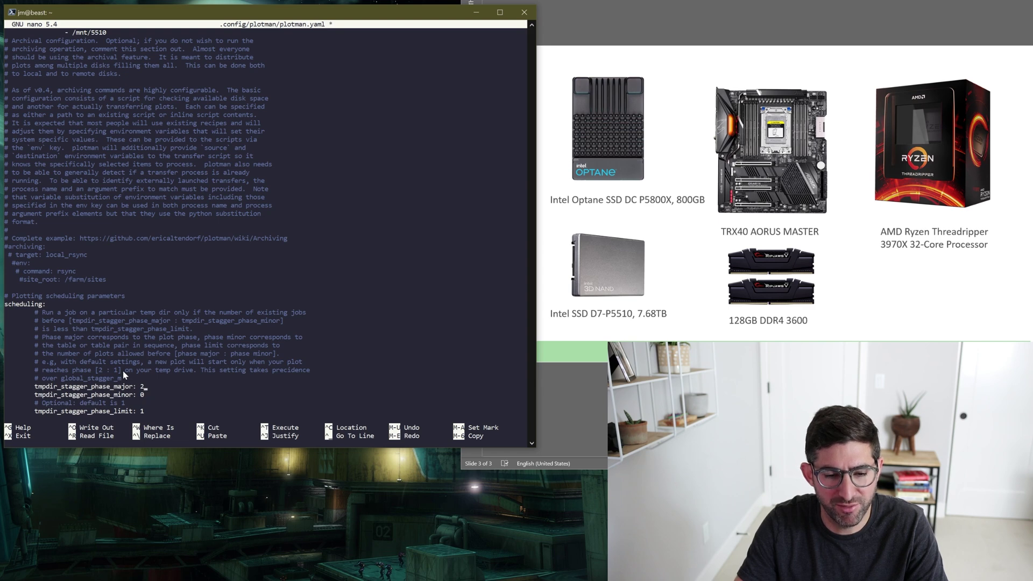
{"action": "key", "text": "Down"}
{"action": "key", "text": "Down"}
{"action": "key", "text": "Down"}
{"action": "key", "text": "Down"}
{"action": "key", "text": "Down"}
{"action": "key", "text": "Down"}
{"action": "key", "text": "Down"}
{"action": "key", "text": "Down"}
{"action": "key", "text": "Down"}
{"action": "key", "text": "Down"}
{"action": "key", "text": "Down"}
{"action": "key", "text": "Down"}
{"action": "key", "text": "Down"}
{"action": "key", "text": "Down"}
{"action": "key", "text": "Down"}
{"action": "key", "text": "Down"}
{"action": "key", "text": "Down"}
{"action": "key", "text": "Down"}
{"action": "key", "text": "Down"}
{"action": "key", "text": "Down"}
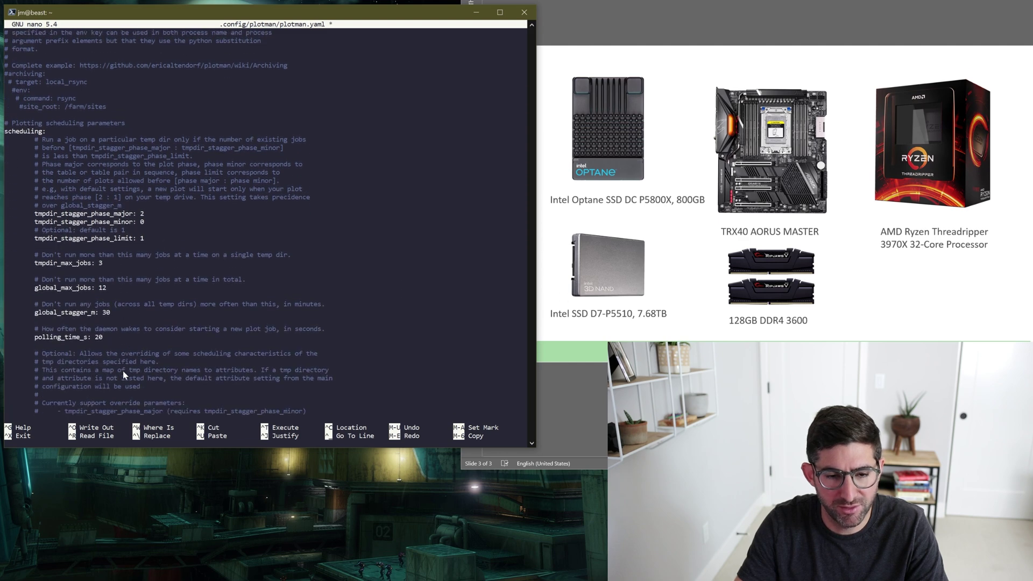
{"action": "key", "text": "BackSpace"}
{"action": "type", "text": "2"}
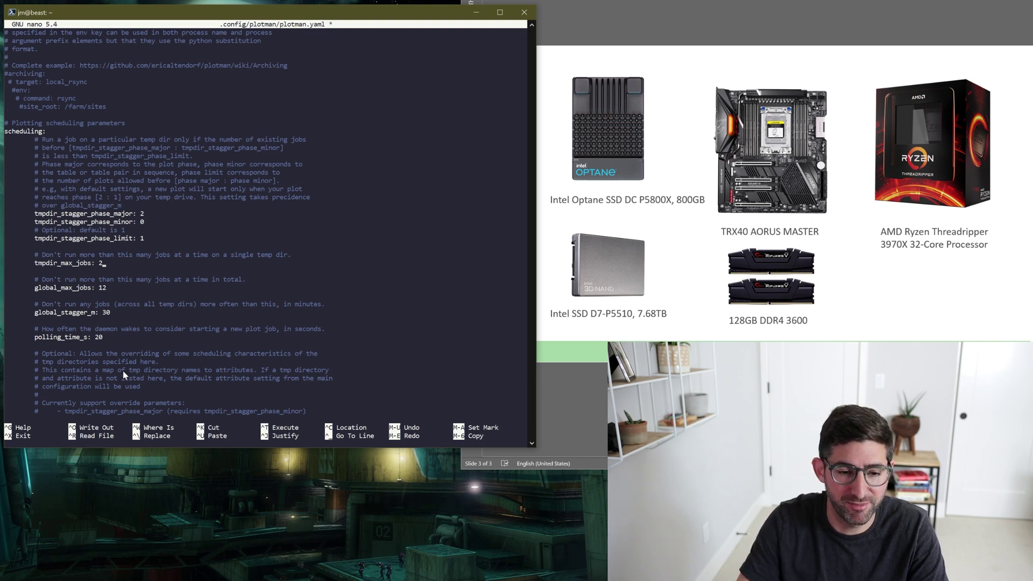
Set global_max_jobs to 2 and global_stagger_m to 0.
{"action": "key", "text": "Down"}
{"action": "key", "text": "BackSpace"}
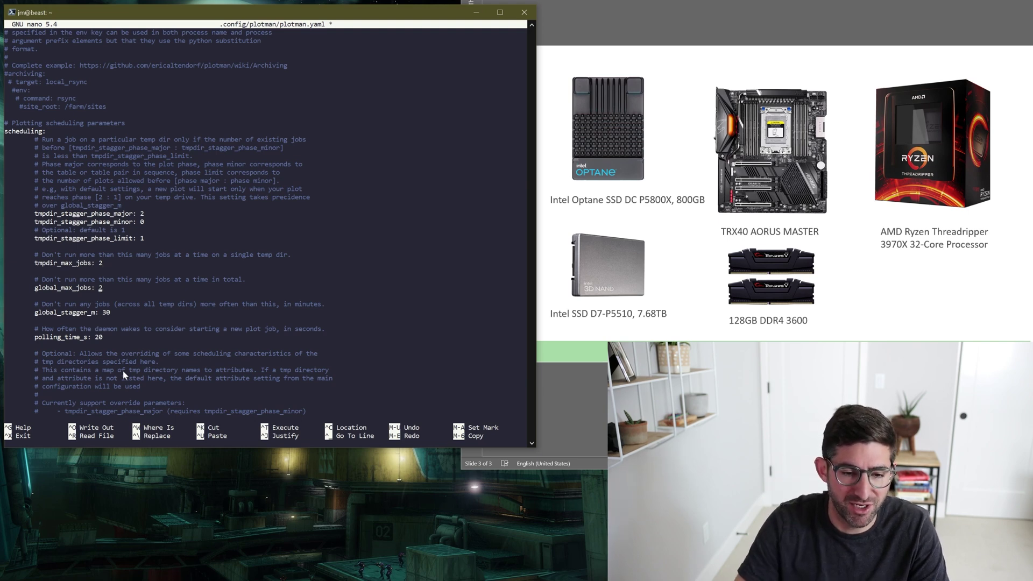
{"action": "key", "text": "Right"}
{"action": "key", "text": "Right"}
{"action": "key", "text": "BackSpace"}
{"action": "key", "text": "Right"}
Comment out the tmp_overrides line and the /mnt/tmp/00 override entries.
{"action": "key", "text": "Down"}
{"action": "key", "text": "Down"}
{"action": "key", "text": "Down"}
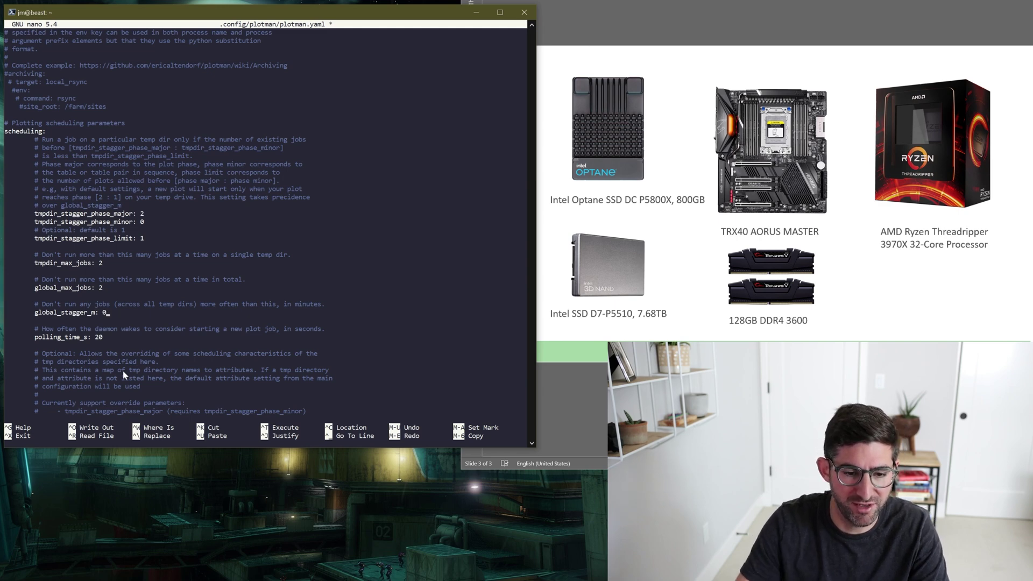
{"action": "key", "text": "Down"}
{"action": "key", "text": "Down"}
{"action": "key", "text": "Down"}
{"action": "key", "text": "Down"}
{"action": "key", "text": "Down"}
{"action": "key", "text": "Down"}
{"action": "key", "text": "Down"}
{"action": "key", "text": "Down"}
{"action": "key", "text": "Down"}
{"action": "key", "text": "Down"}
{"action": "key", "text": "Down"}
{"action": "key", "text": "Down"}
{"action": "key", "text": "Down"}
{"action": "key", "text": "Down"}
{"action": "key", "text": "Down"}
{"action": "key", "text": "Down"}
{"action": "key", "text": "Up"}
{"action": "key", "text": "Left"}
{"action": "type", "text": "#"}
{"action": "key", "text": "Down"}
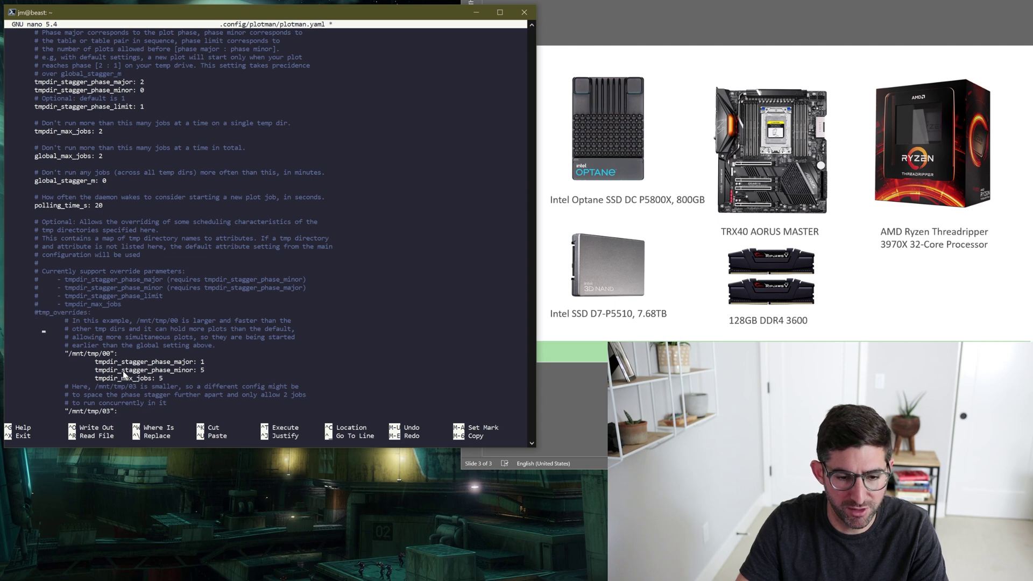
{"action": "key", "text": "Down"}
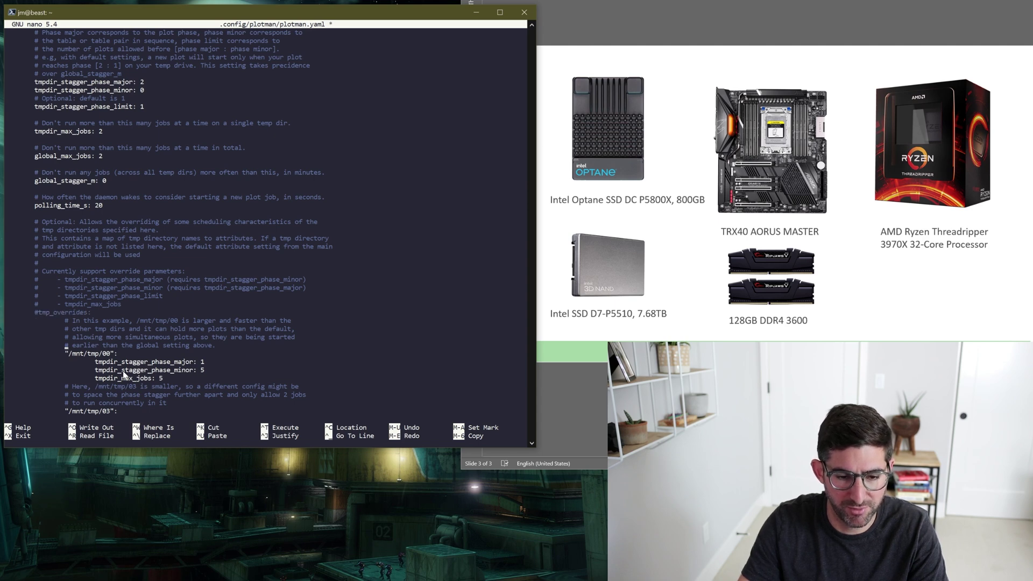
{"action": "key", "text": "Up"}
{"action": "type", "text": "#"}
{"action": "key", "text": "Down"}
{"action": "type", "text": "#"}
{"action": "key", "text": "Down"}
{"action": "type", "text": "#"}
{"action": "key", "text": "Down"}
{"action": "type", "text": "#"}
Comment out the /mnt/tmp/03 override entries.
{"action": "key", "text": "Down"}
{"action": "key", "text": "Down"}
{"action": "type", "text": "#"}
{"action": "key", "text": "Down"}
{"action": "key", "text": "Down"}
{"action": "key", "text": "Down"}
{"action": "key", "text": "Down"}
{"action": "key", "text": "Down"}
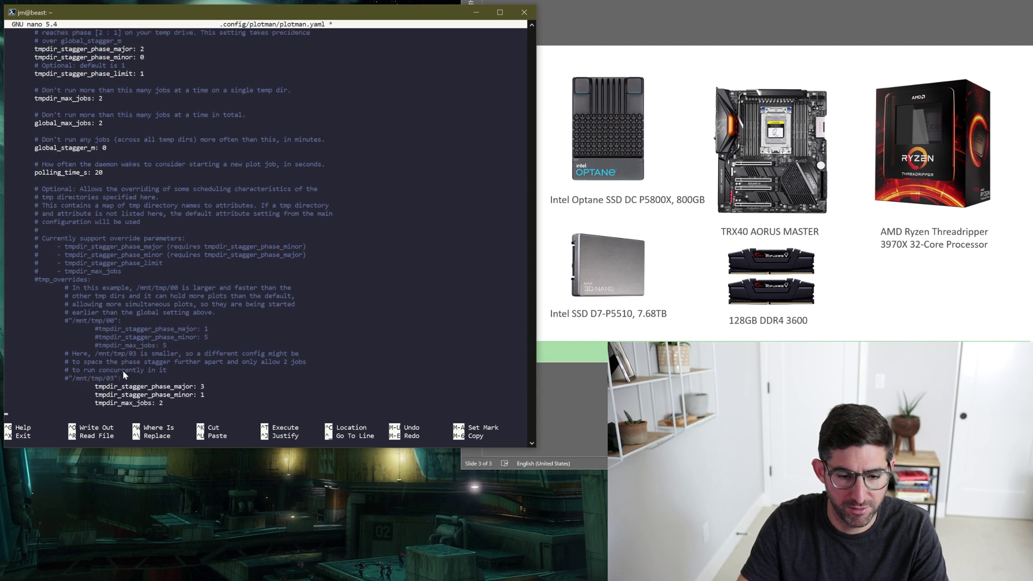
{"action": "type", "text": "#"}
{"action": "key", "text": "Down"}
{"action": "type", "text": "#"}
{"action": "key", "text": "Down"}
{"action": "type", "text": "#"}
{"action": "key", "text": "Down"}
{"action": "key", "text": "Down"}
{"action": "key", "text": "Down"}
{"action": "key", "text": "Down"}
{"action": "key", "text": "Down"}
{"action": "key", "text": "Down"}
{"action": "key", "text": "Down"}
{"action": "key", "text": "Down"}
{"action": "key", "text": "Down"}
{"action": "key", "text": "Down"}
{"action": "key", "text": "Down"}
{"action": "key", "text": "Down"}
{"action": "key", "text": "Down"}
{"action": "key", "text": "Down"}
{"action": "key", "text": "Down"}
{"action": "key", "text": "Down"}
{"action": "key", "text": "Down"}
{"action": "key", "text": "Down"}
{"action": "key", "text": "Down"}
{"action": "key", "text": "Down"}
{"action": "key", "text": "Down"}
{"action": "key", "text": "Down"}
{"action": "key", "text": "Down"}
{"action": "key", "text": "Down"}
{"action": "key", "text": "Down"}
{"action": "key", "text": "Down"}
{"action": "key", "text": "Down"}
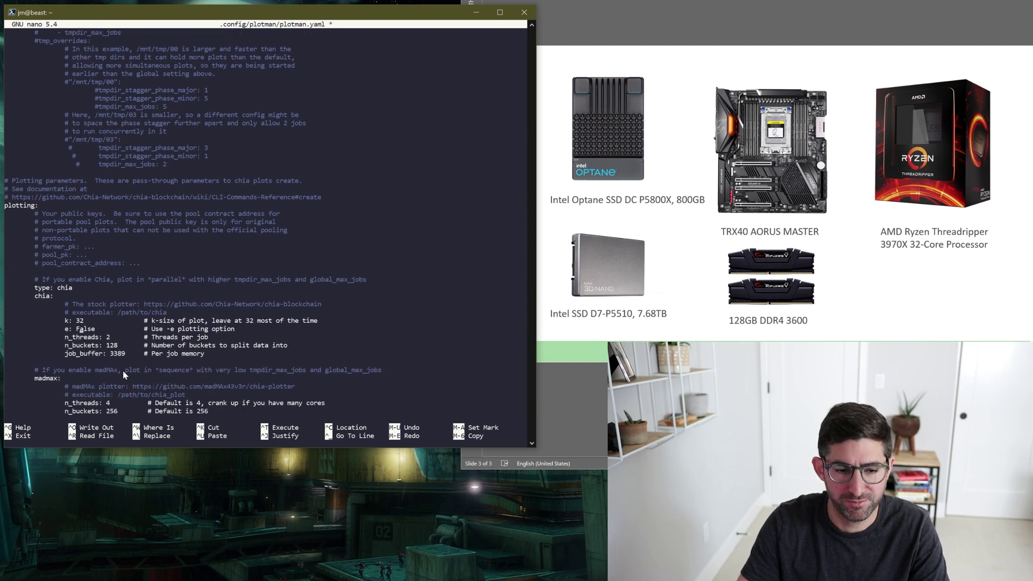
Set the plotter type to madmax and executable to /chia-plotter/build/chia_plot.
{"action": "key", "text": "BackSpace"}
{"action": "key", "text": "BackSpace"}
{"action": "key", "text": "BackSpace"}
{"action": "key", "text": "BackSpace"}
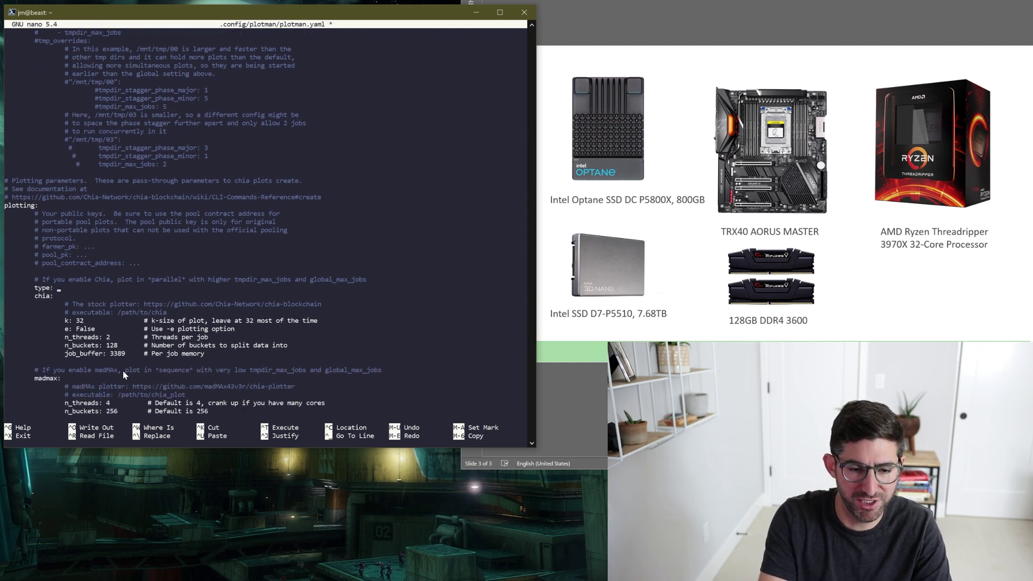
{"action": "type", "text": "madmax"}
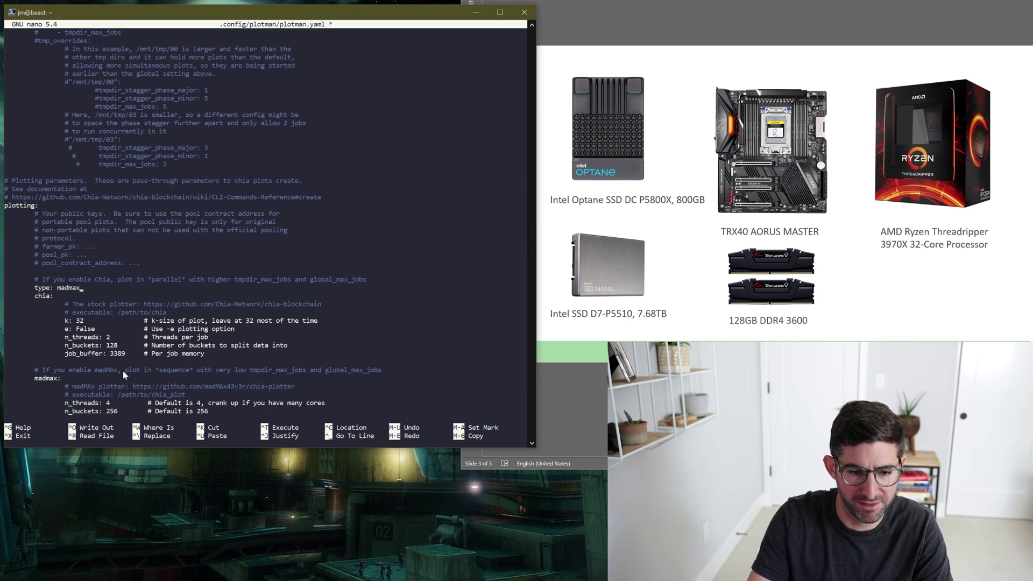
{"action": "key", "text": "Down"}
{"action": "key", "text": "Down"}
{"action": "key", "text": "Down"}
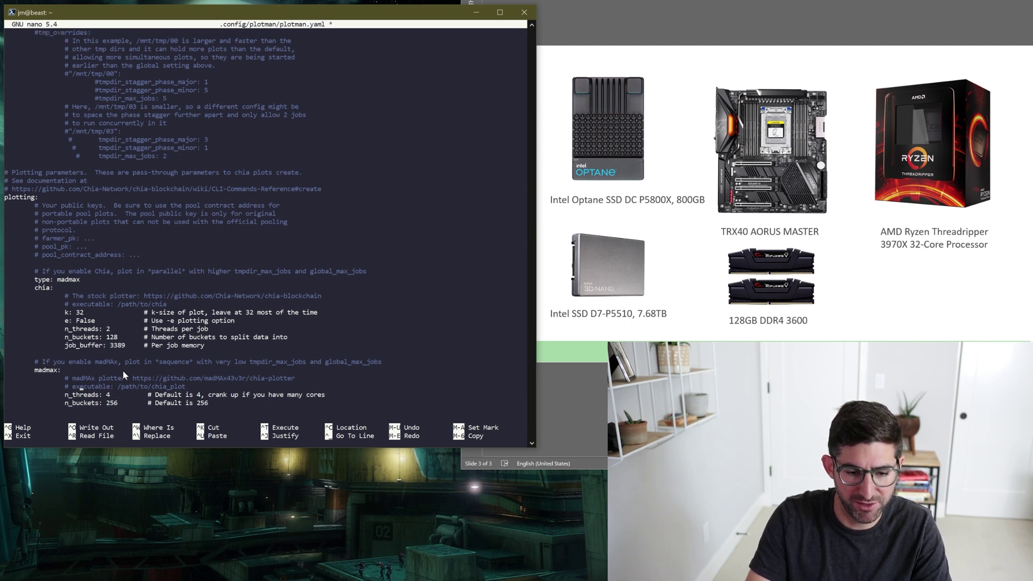
{"action": "key", "text": "BackSpace"}
{"action": "key", "text": "BackSpace"}
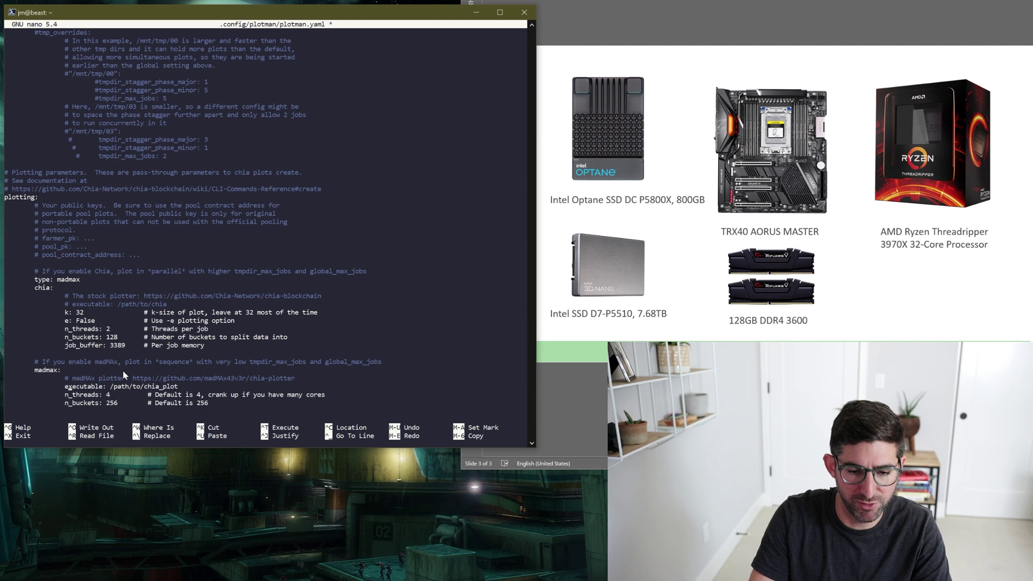
{"action": "key", "text": "BackSpace"}
{"action": "key", "text": "BackSpace"}
{"action": "key", "text": "BackSpace"}
{"action": "key", "text": "BackSpace"}
{"action": "key", "text": "BackSpace"}
{"action": "key", "text": "BackSpace"}
{"action": "key", "text": "BackSpace"}
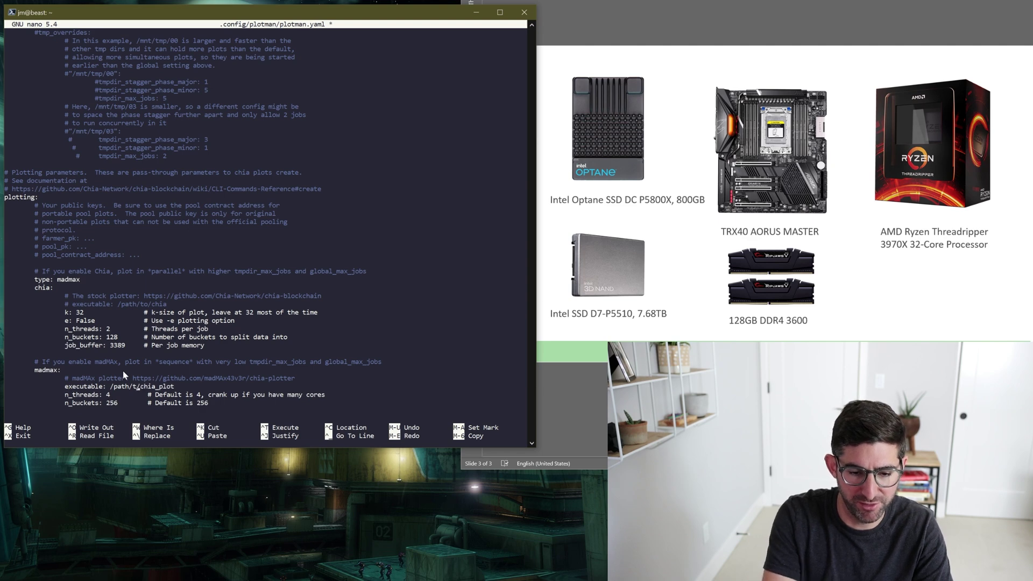
{"action": "type", "text": "chiapl"}
{"action": "key", "text": "BackSpace"}
{"action": "key", "text": "BackSpace"}
{"action": "type", "text": "-plotter/"}
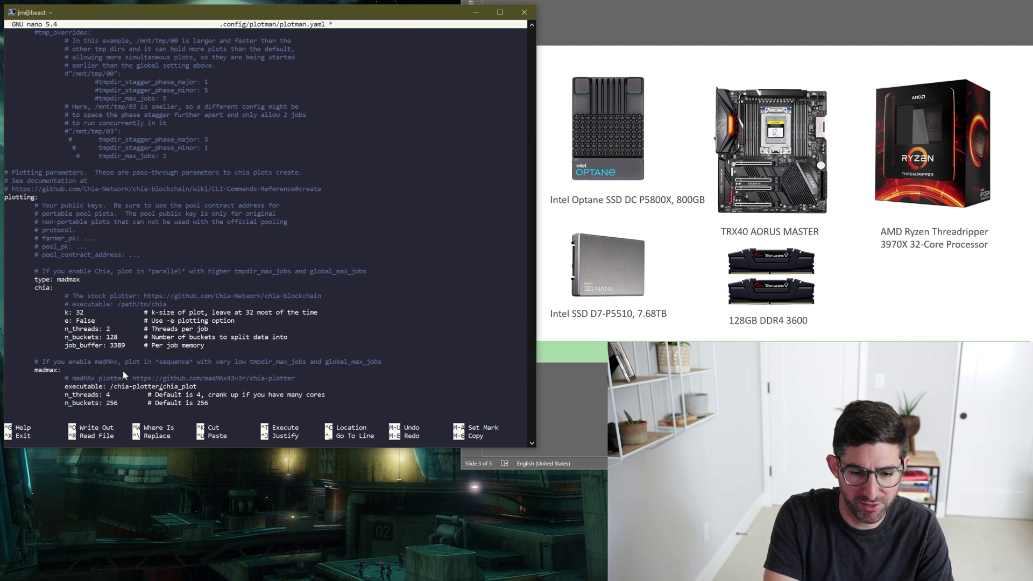
{"action": "type", "text": "build/"}
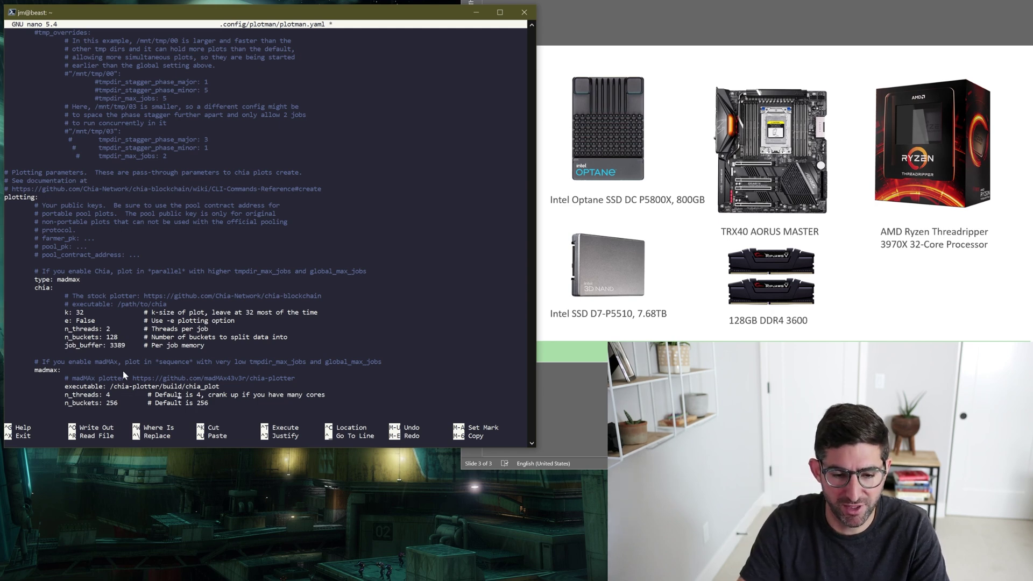
Set madmax n_threads to 32 and n_buckets to 512.
{"action": "key", "text": "BackSpace"}
{"action": "type", "text": "32"}
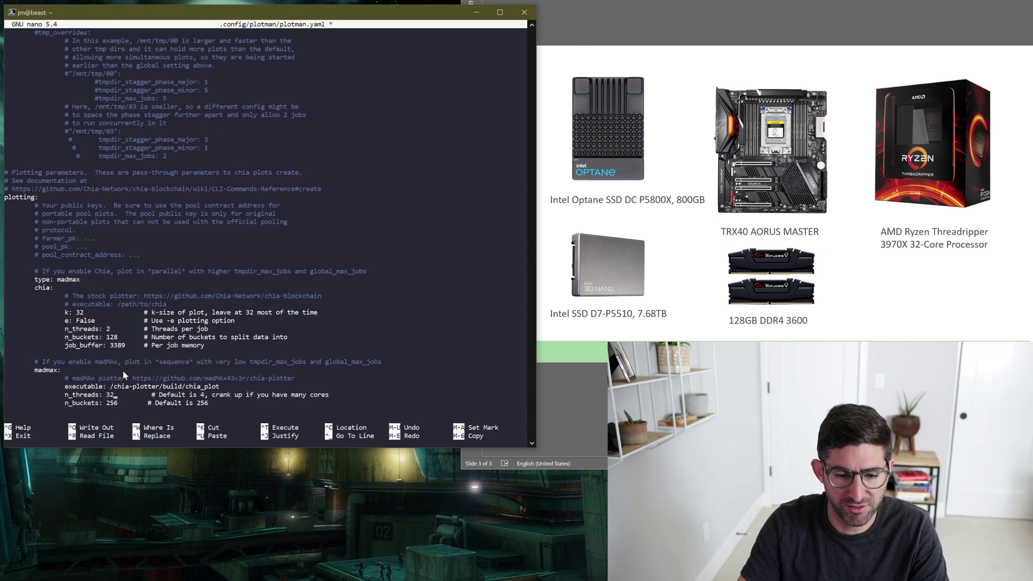
{"action": "key", "text": "Right"}
{"action": "key", "text": "BackSpace"}
{"action": "key", "text": "BackSpace"}
{"action": "key", "text": "BackSpace"}
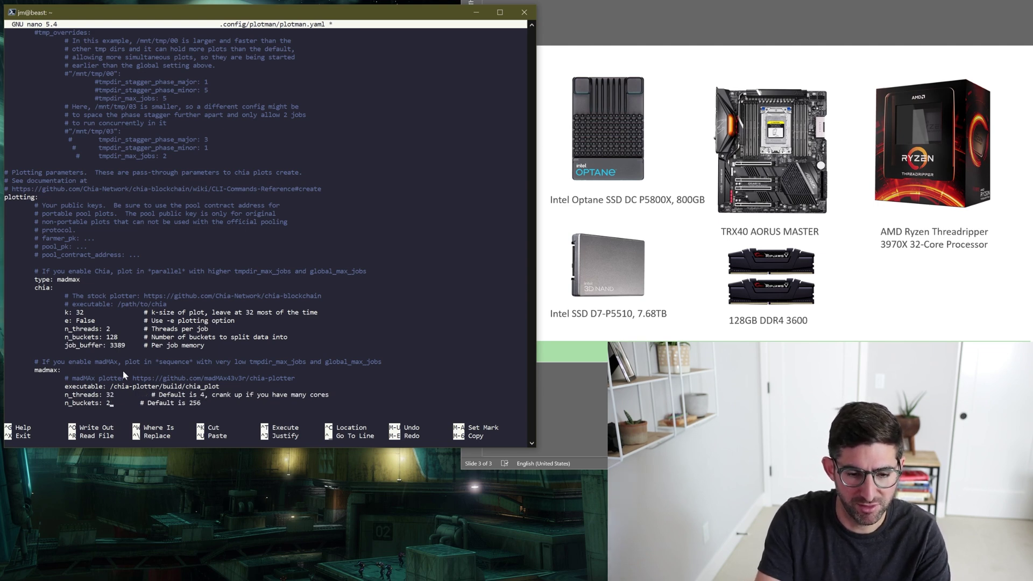
{"action": "type", "text": "512"}
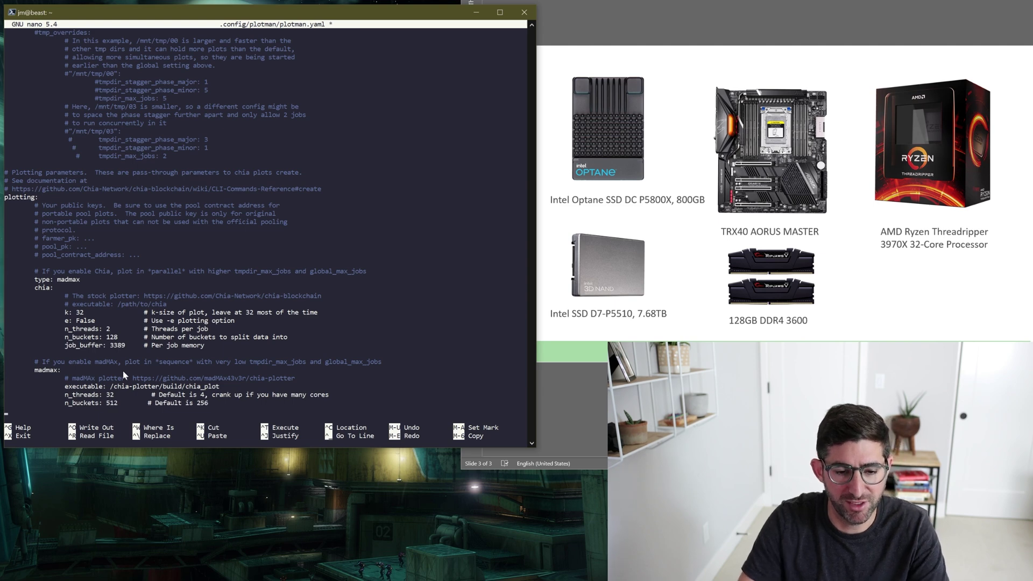
{"action": "key", "text": "Down"}
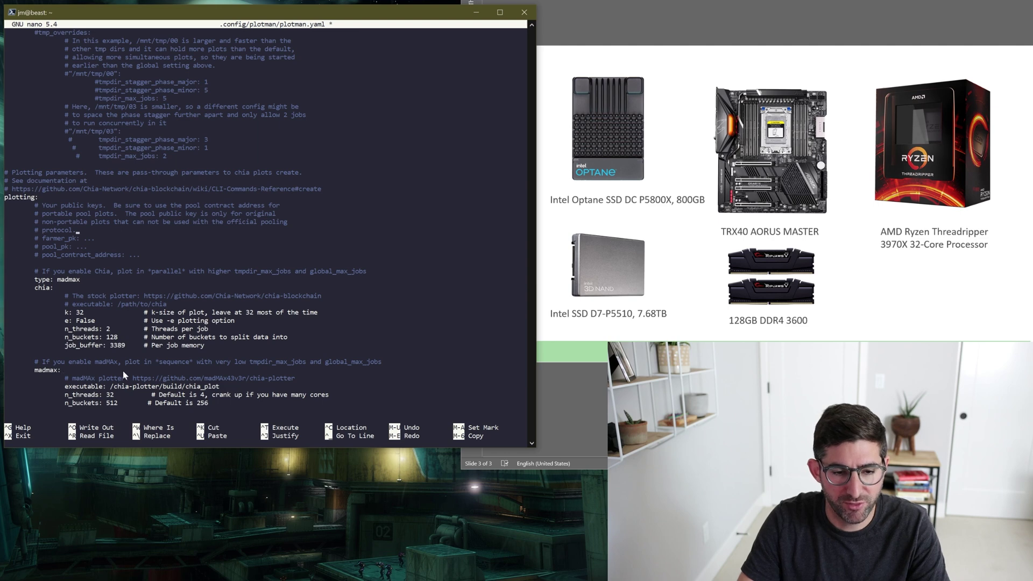
Uncomment farmer_pk and paste in the farmer public key.
{"action": "key", "text": "Down"}
{"action": "key", "text": "BackSpace"}
{"action": "key", "text": "BackSpace"}
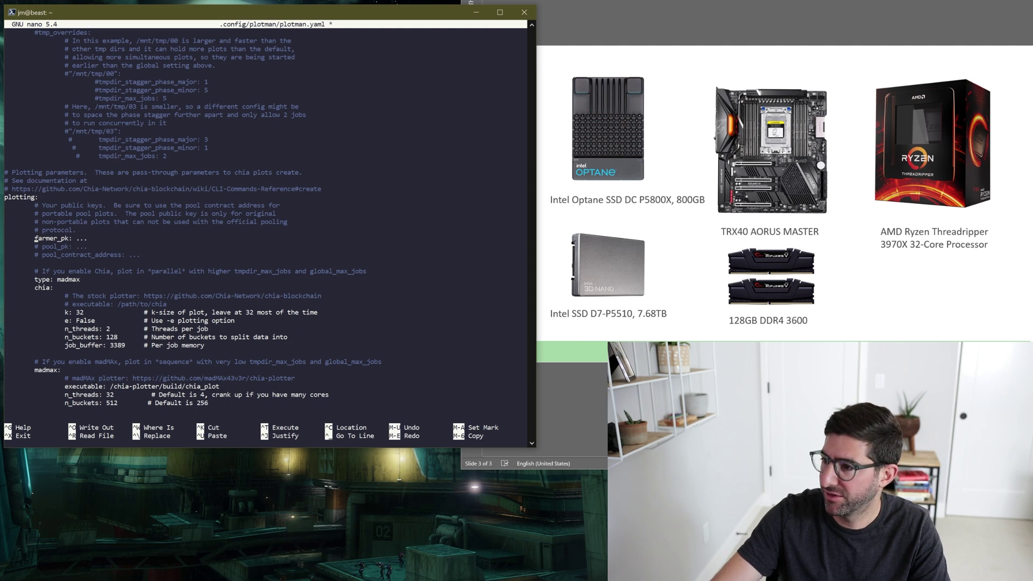
{"action": "key", "text": "alt+Tab"}
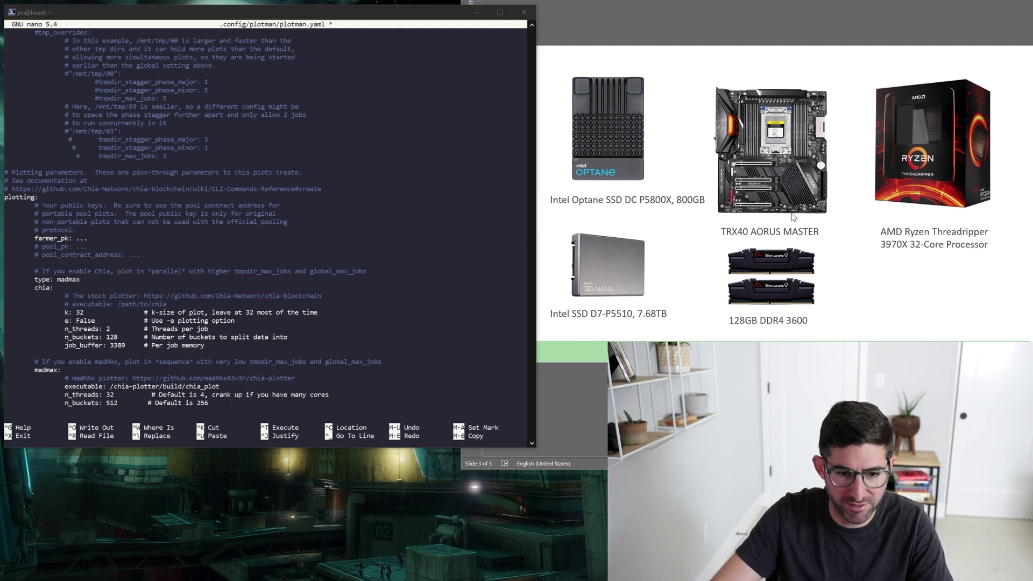
{"action": "left_click", "coordinate": [287, 293]}
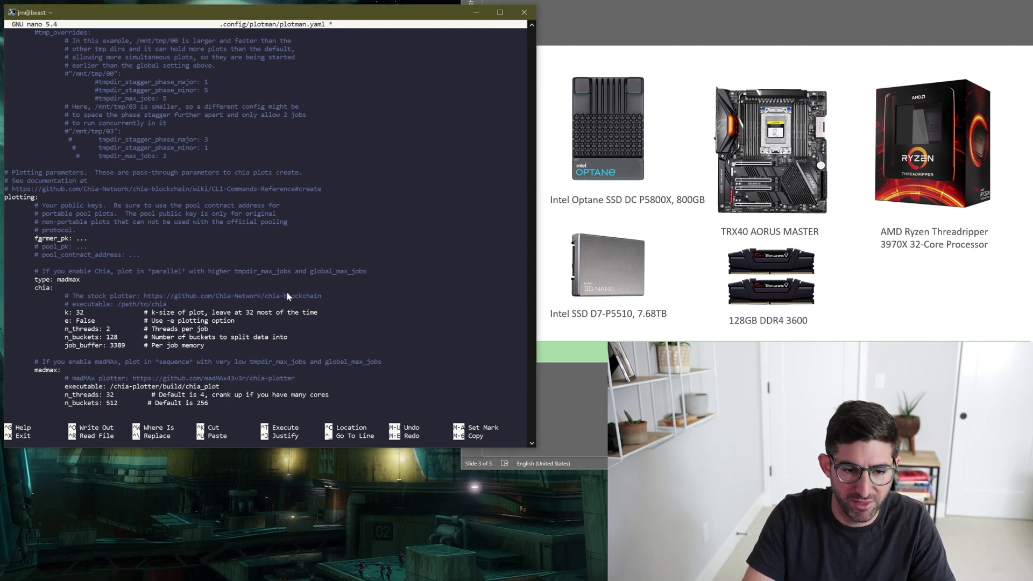
{"action": "key", "text": "End"}
{"action": "key", "text": "BackSpace"}
{"action": "key", "text": "BackSpace"}
{"action": "type", "text": "b3b1ef1ad9a14604d57cfa97fd4986009c58883bb5d35d8aa2837c033170ddd648fc05901364b1ca2e8f06b9dab57e17"}
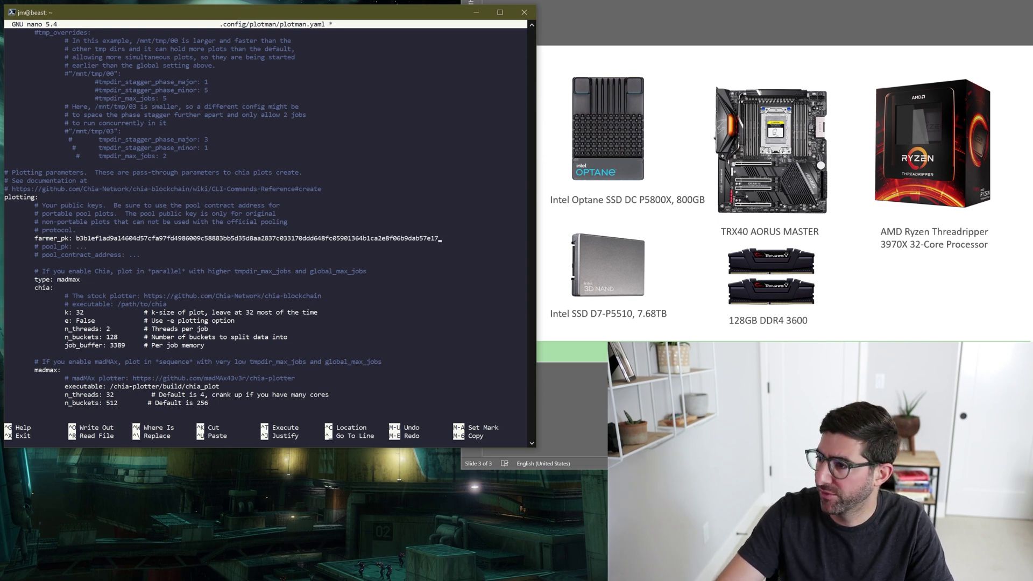
Uncomment pool_contract_address, paste the pool contract address, and save plotman.yaml.
{"action": "key", "text": "alt+Tab"}
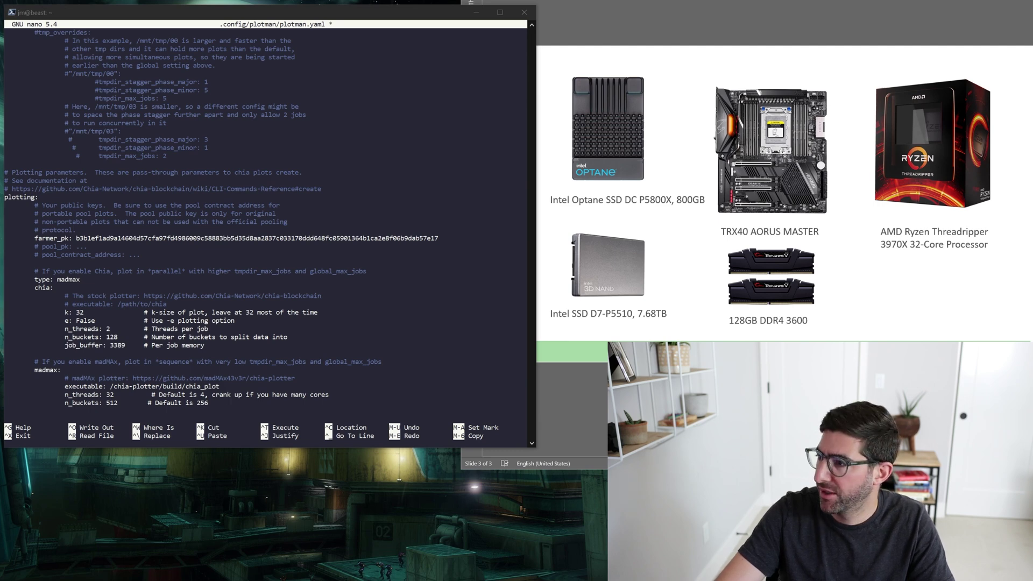
{"action": "left_click", "coordinate": [347, 276]}
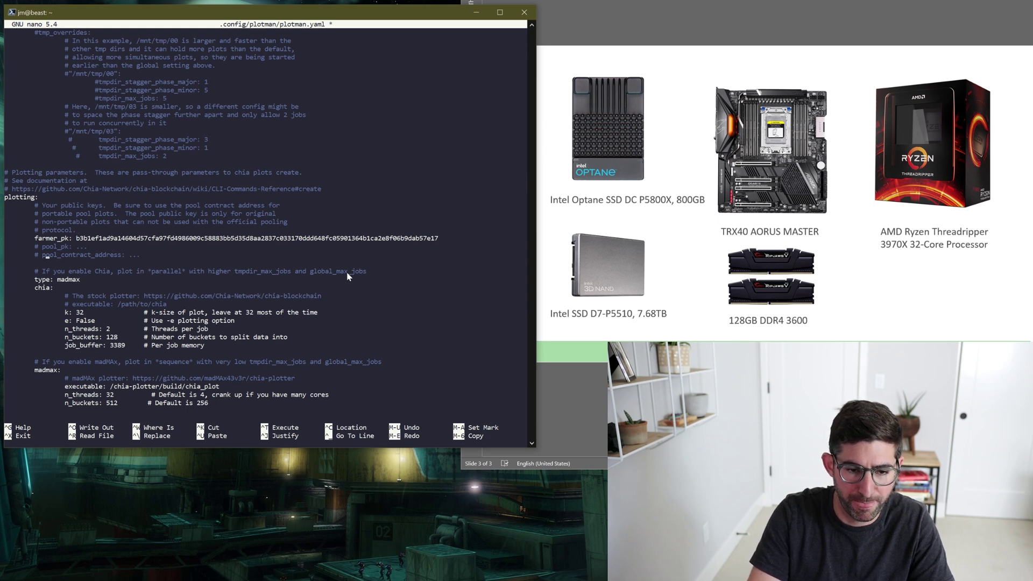
{"action": "key", "text": "BackSpace"}
{"action": "key", "text": "BackSpace"}
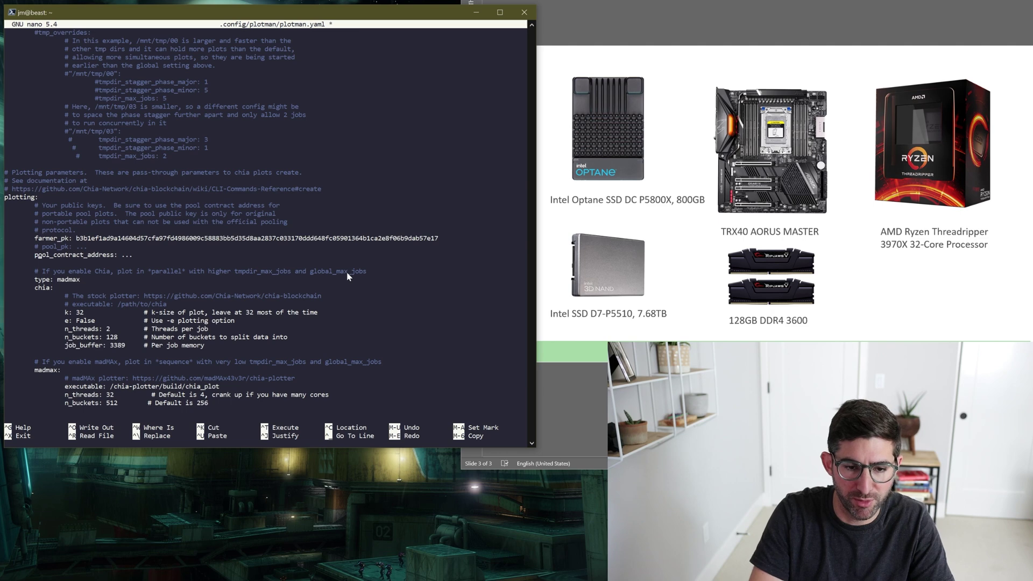
{"action": "key", "text": "BackSpace"}
{"action": "key", "text": "BackSpace"}
{"action": "key", "text": "BackSpace"}
{"action": "type", "text": "xch1qf7xlnafuz0vv8taa9z7f88sqzvksqjp5t697z0marw6hwxuuezq3acltq"}
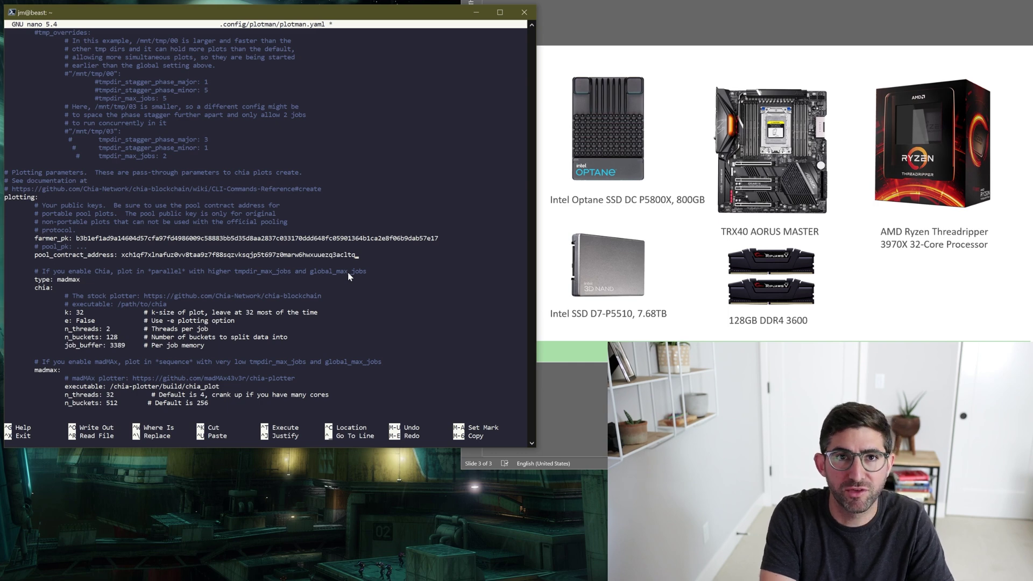
{"action": "key", "text": "ctrl+o"}
{"action": "key", "text": "Return"}
Exit nano and start a new screen session named 'chia'.
{"action": "key", "text": "ctrl+x"}
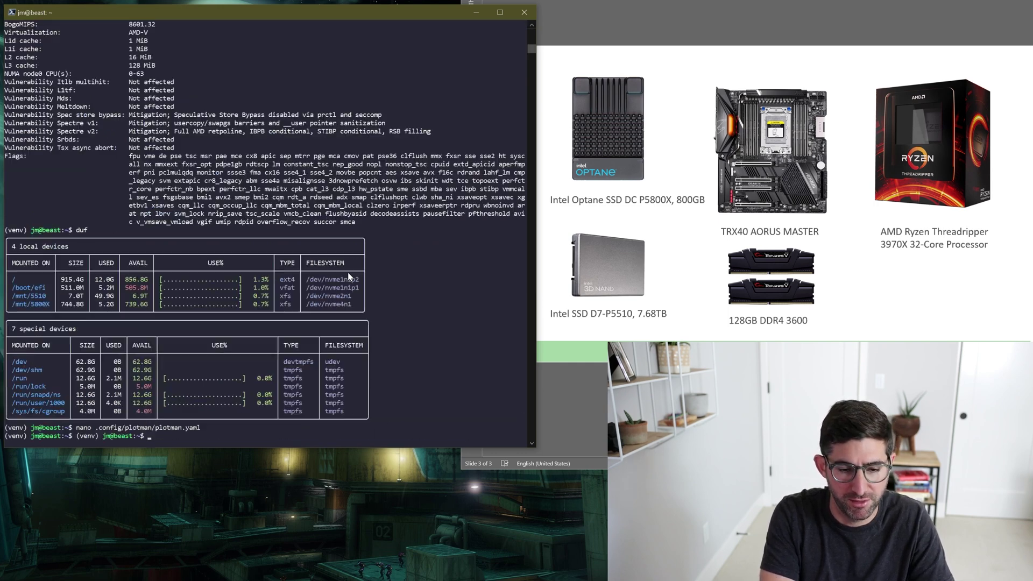
{"action": "key", "text": "Return"}
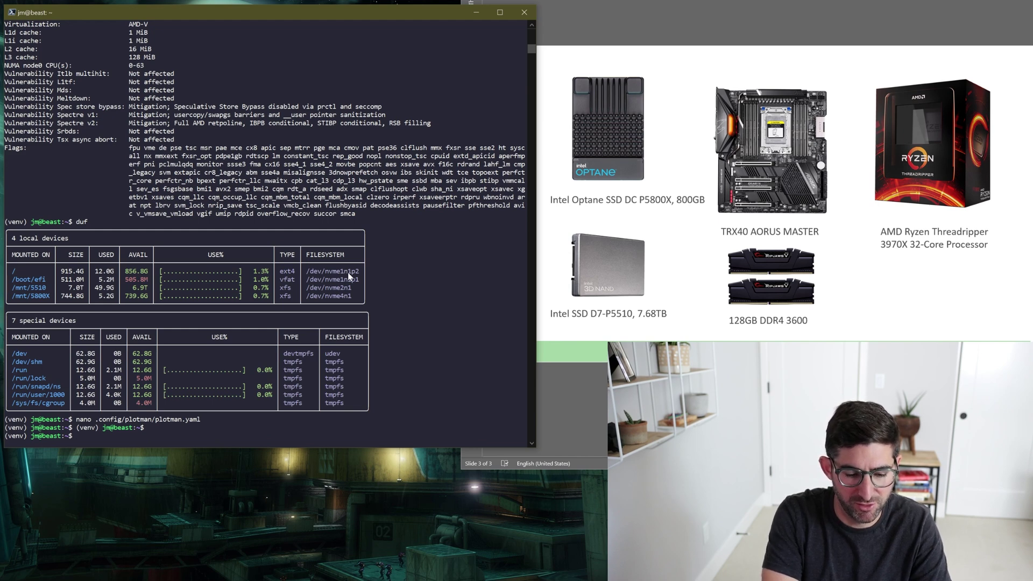
{"action": "type", "text": "screen -S ma"}
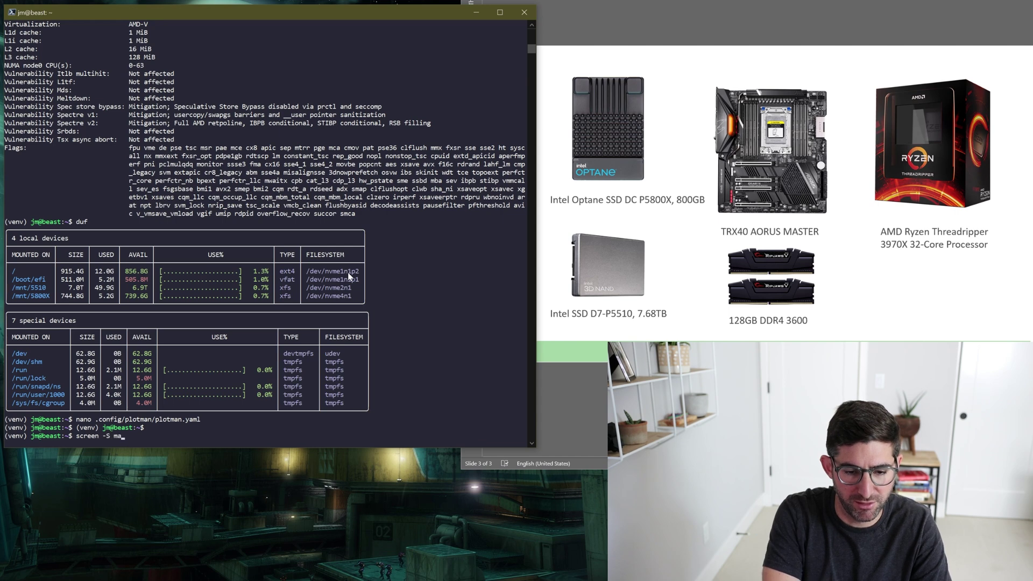
{"action": "key", "text": "BackSpace"}
{"action": "type", "text": "chia"}
{"action": "key", "text": "Return"}
Activate the chia-blockchain venv and run plotman interactive, which fails finding chia_plot.
{"action": "type", "text": "cd"}
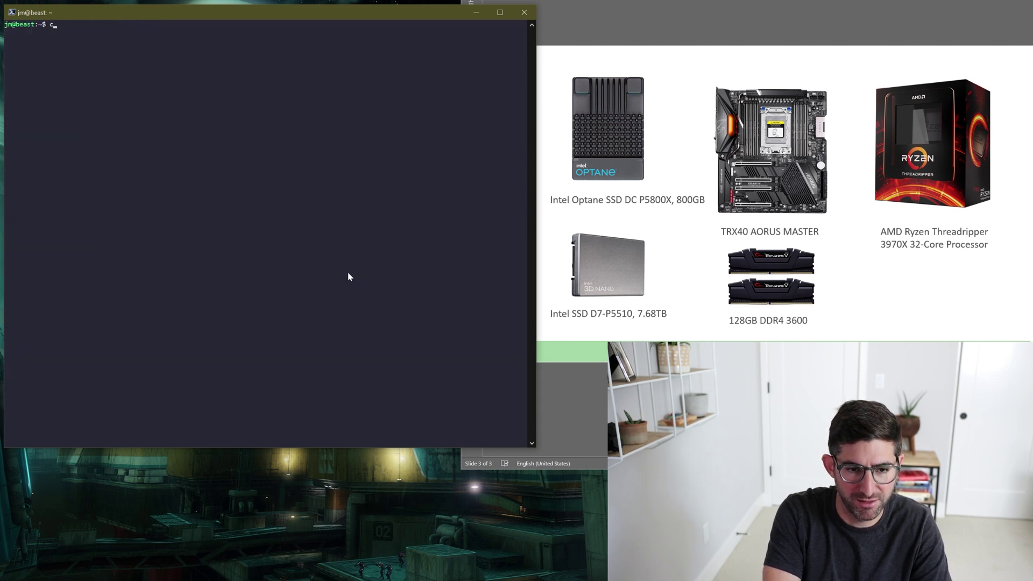
{"action": "type", "text": " chia-blockchain/"}
{"action": "key", "text": "Return"}
{"action": "type", "text": ". ./activate"}
{"action": "key", "text": "Return"}
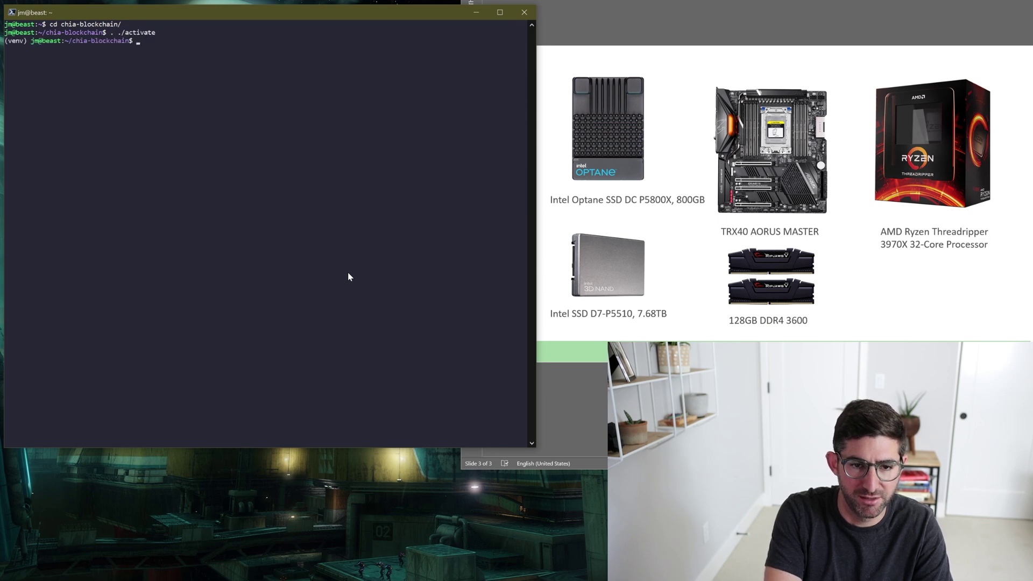
{"action": "type", "text": "plotman inter"}
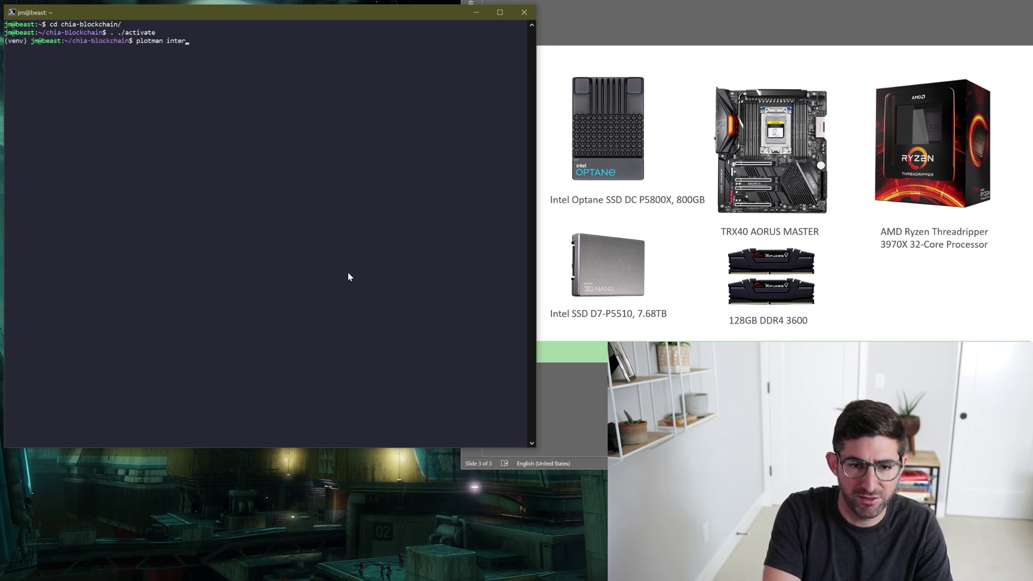
{"action": "type", "text": "active"}
{"action": "key", "text": "Return"}
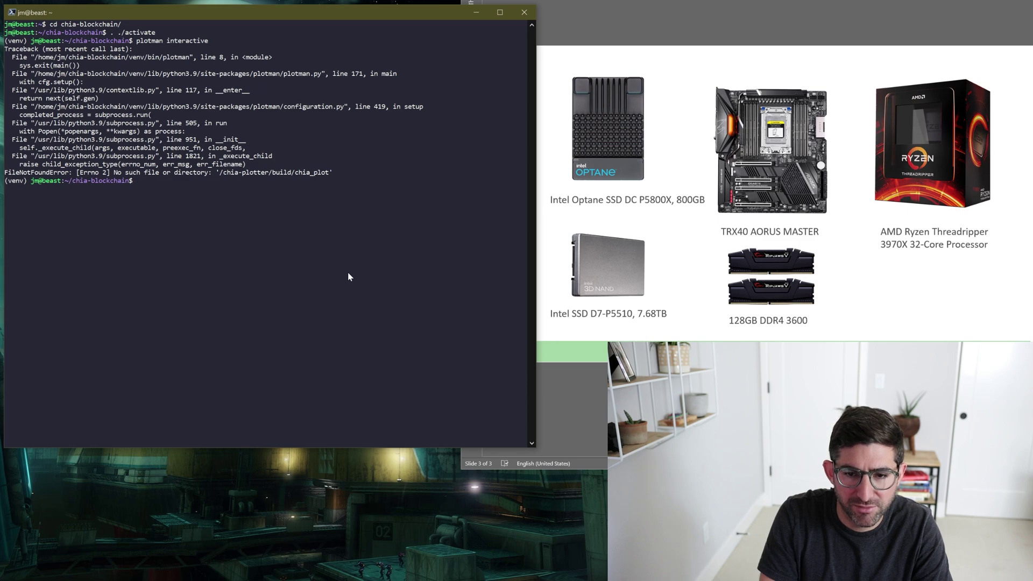
Open plotman.yaml in nano and go to the madmax executable line.
{"action": "type", "text": "nano .config/plotman/plotman.yaml"}
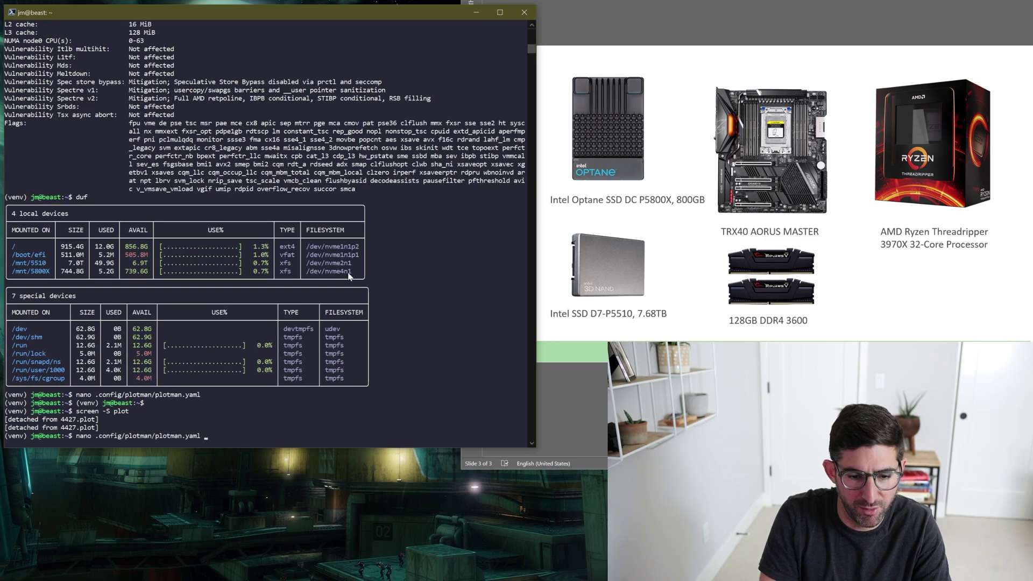
{"action": "key", "text": "Return"}
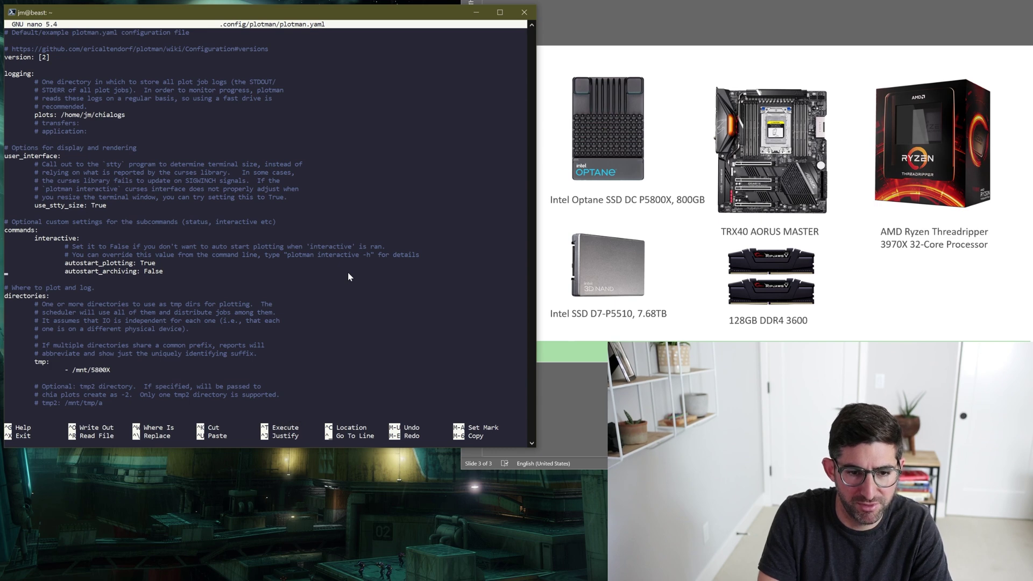
{"action": "scroll", "coordinate": [348, 277], "scroll_direction": "down", "scroll_amount": 20}
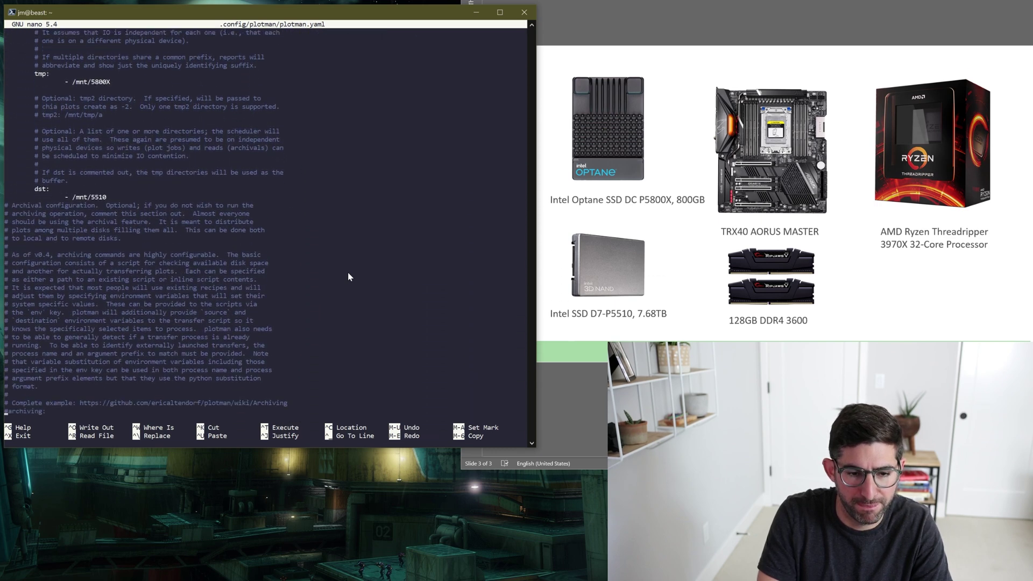
{"action": "scroll", "coordinate": [348, 277], "scroll_direction": "down", "scroll_amount": 20}
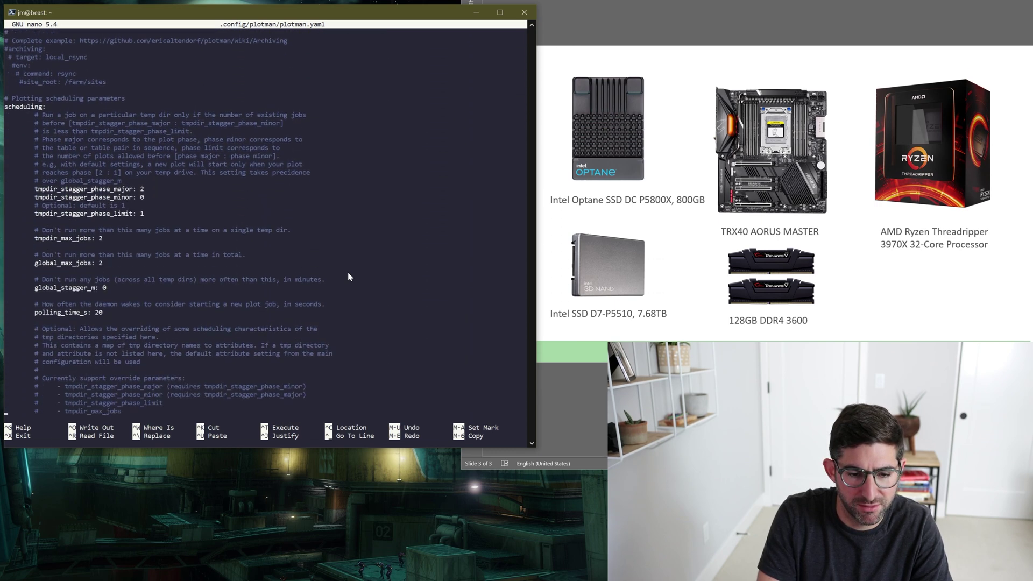
{"action": "scroll", "coordinate": [348, 276], "scroll_direction": "down", "scroll_amount": 18}
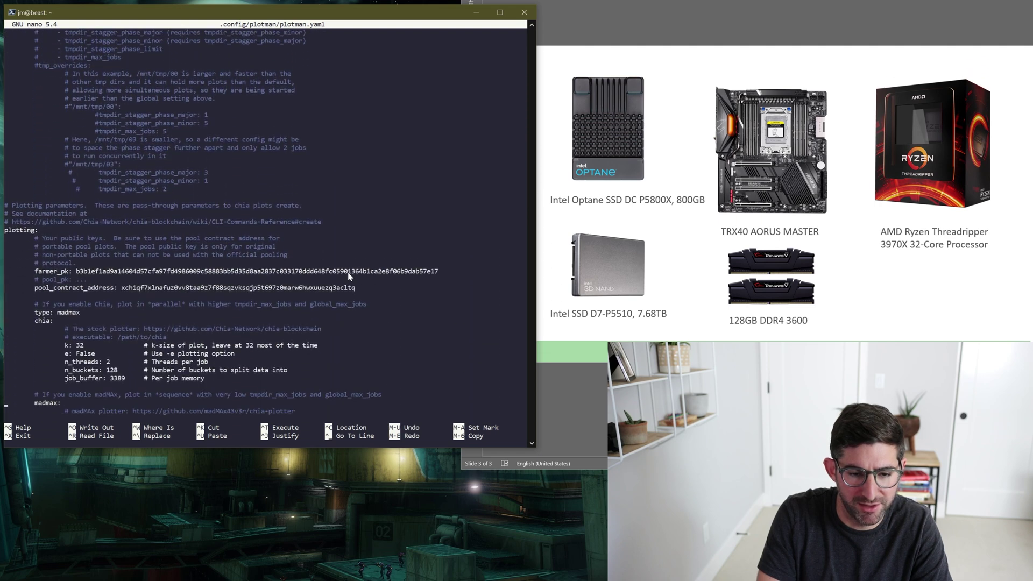
{"action": "key", "text": "Down"}
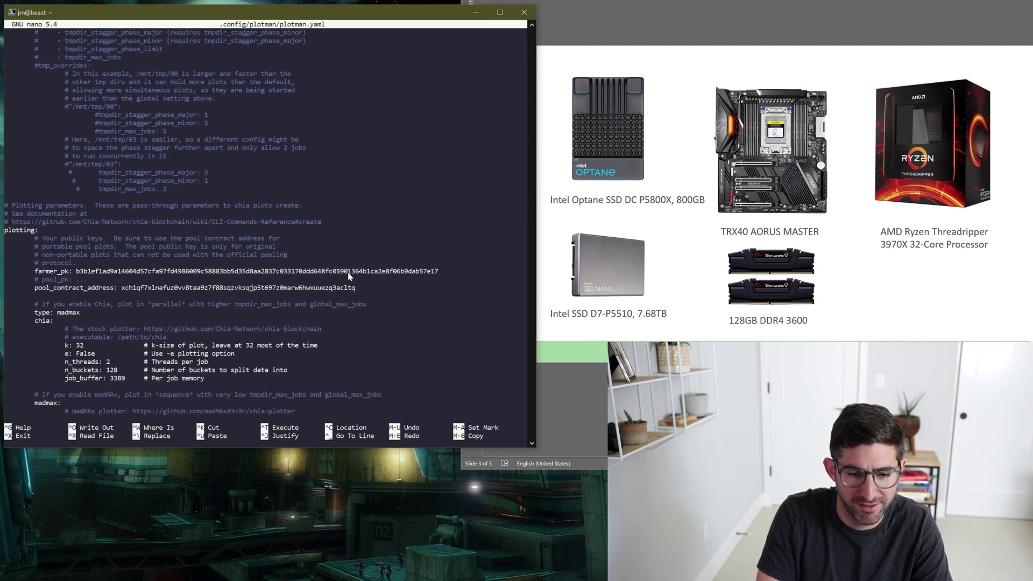
{"action": "scroll", "coordinate": [348, 276], "scroll_direction": "down", "scroll_amount": 3}
{"action": "key", "text": "Up"}
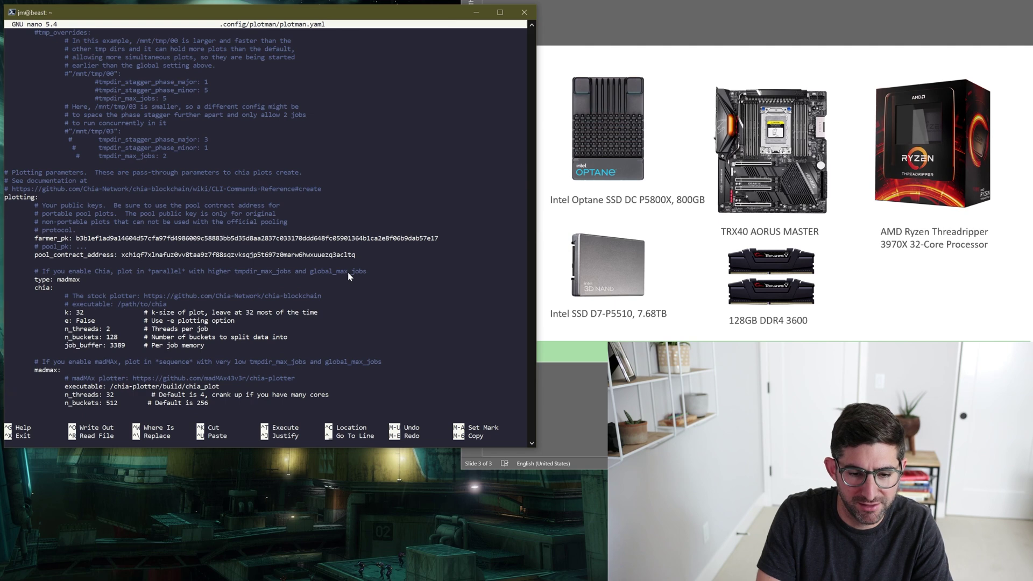
Prefix chia_plot with the full home-directory path, save plotman.yaml and exit nano.
{"action": "type", "text": "/home/jm"}
{"action": "key", "text": "ctrl+x"}
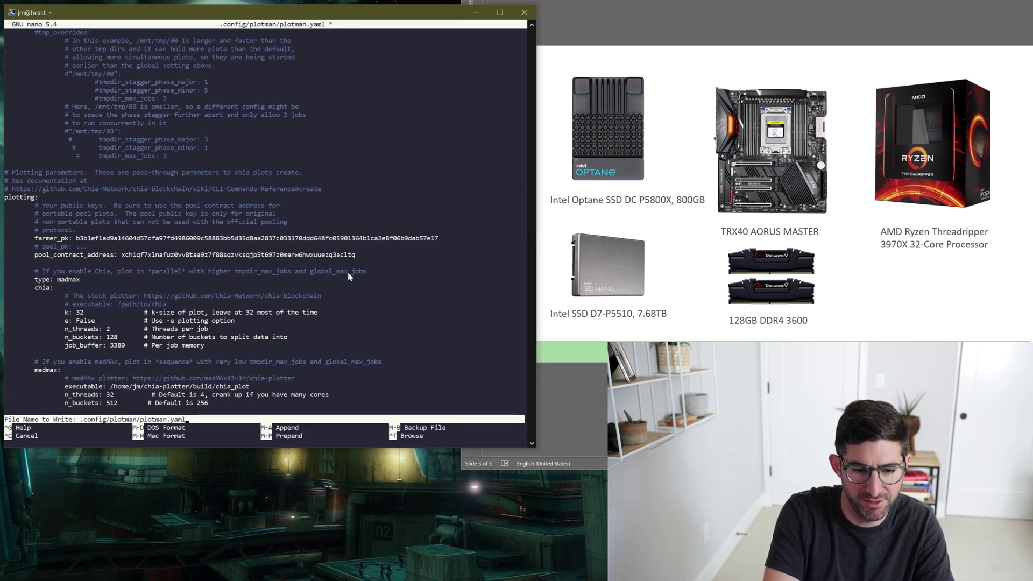
{"action": "key", "text": "y"}
{"action": "key", "text": "Return"}
{"action": "key", "text": "Up"}
{"action": "key", "text": "ctrl+u"}
Reattach the screen session and rerun plotman interactive, showing a madmax k32 job with tmp on /mnt/5800X.
{"action": "type", "text": "screen -r"}
{"action": "key", "text": "Return"}
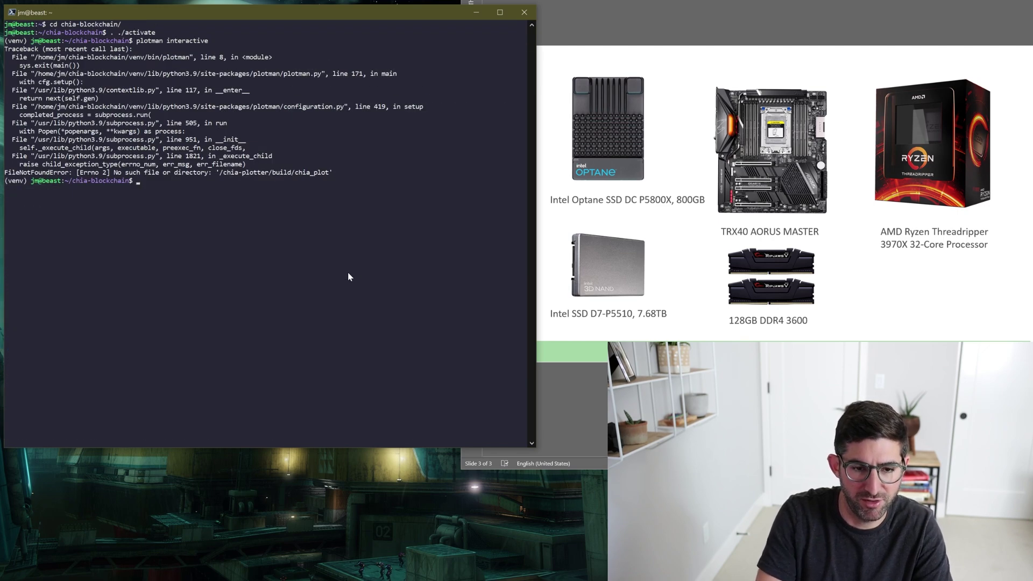
{"action": "key", "text": "Up"}
{"action": "key", "text": "Return"}
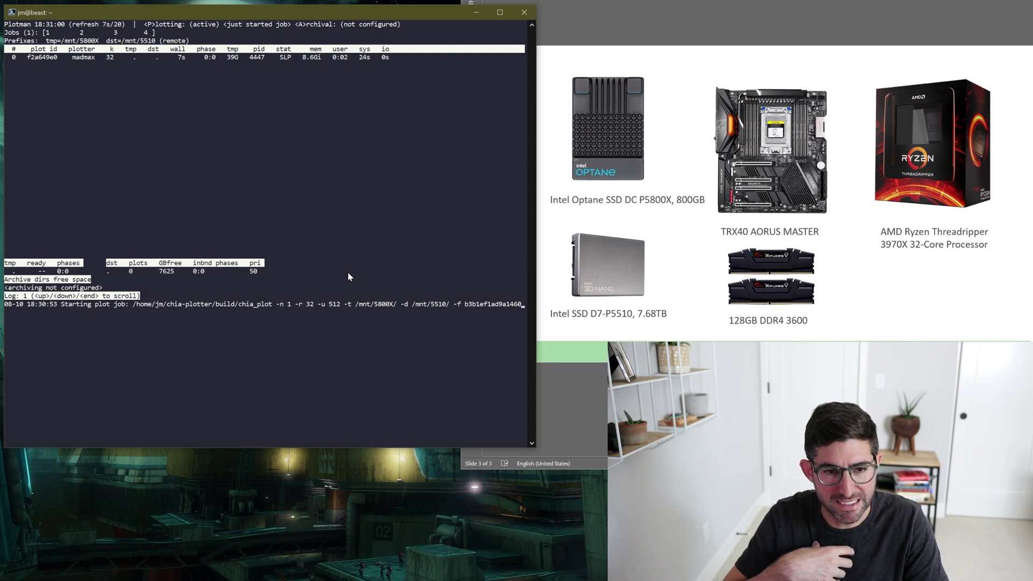
{"action": "key", "text": "q"}
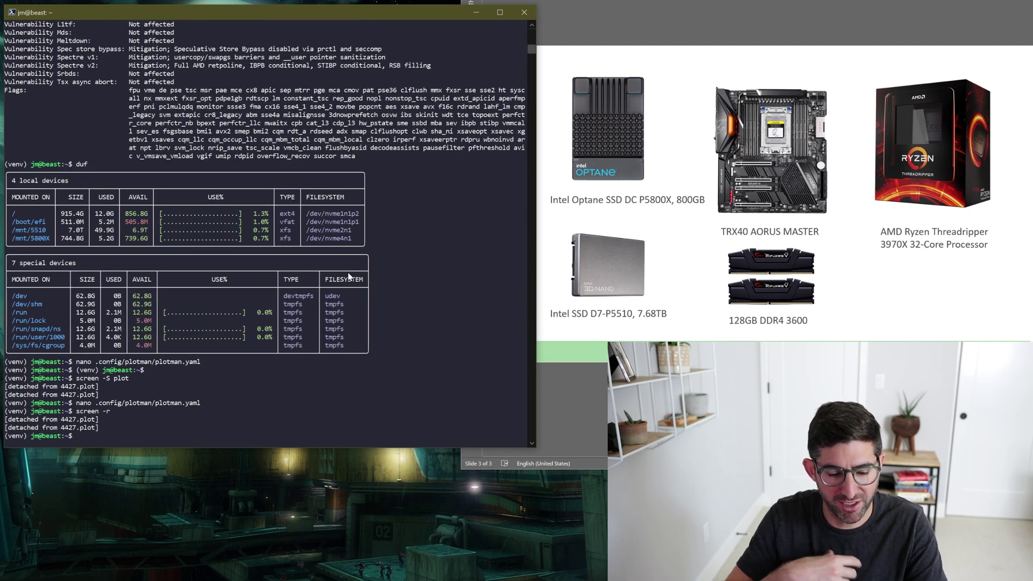
{"action": "type", "text": "plotman interactive"}
{"action": "key", "text": "Return"}
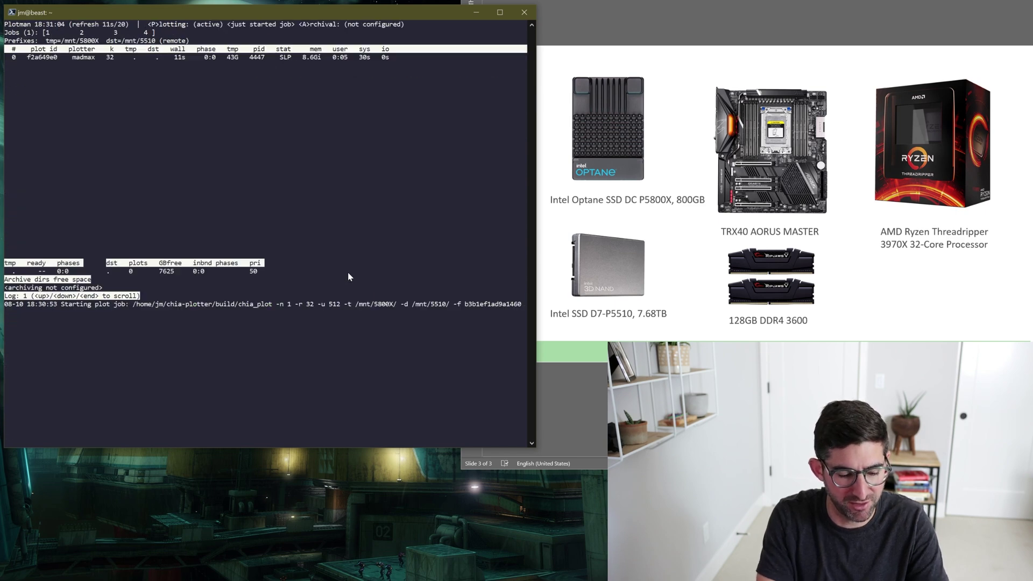
Check drive usage with duf, then run htop to watch the chia_plot threads and core load.
{"action": "key", "text": "q"}
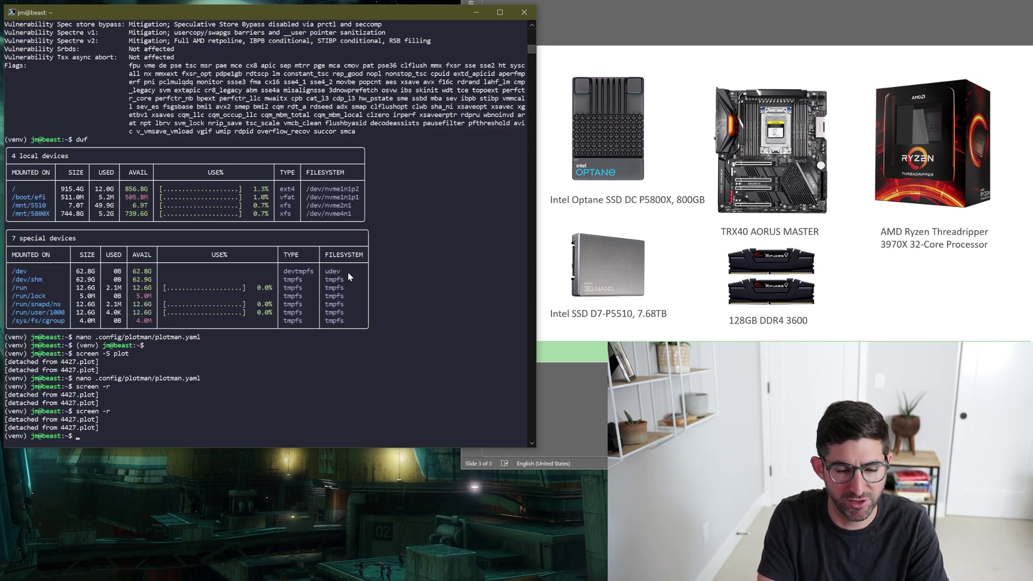
{"action": "type", "text": "duf"}
{"action": "key", "text": "Return"}
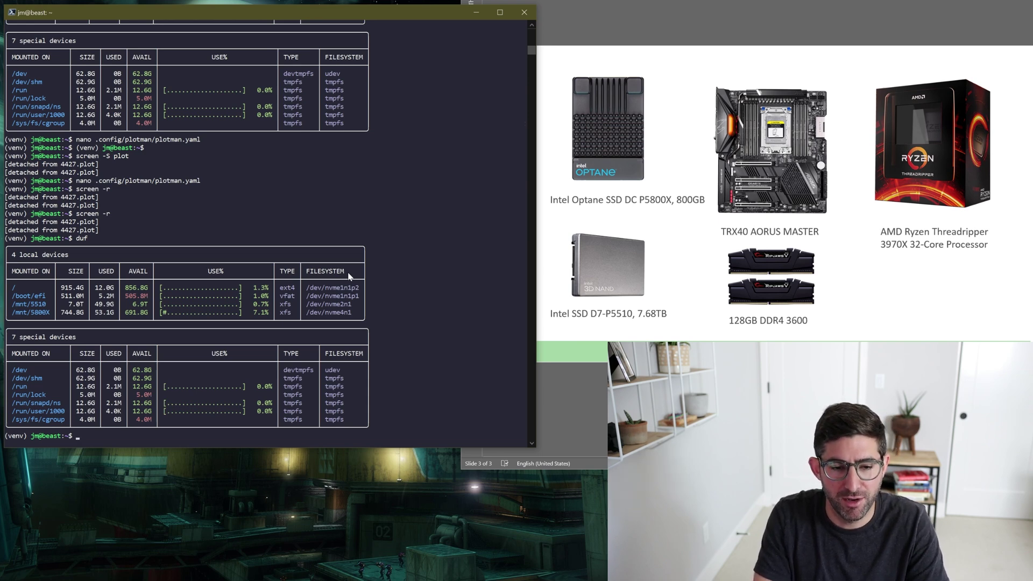
{"action": "type", "text": "htop"}
{"action": "key", "text": "Return"}
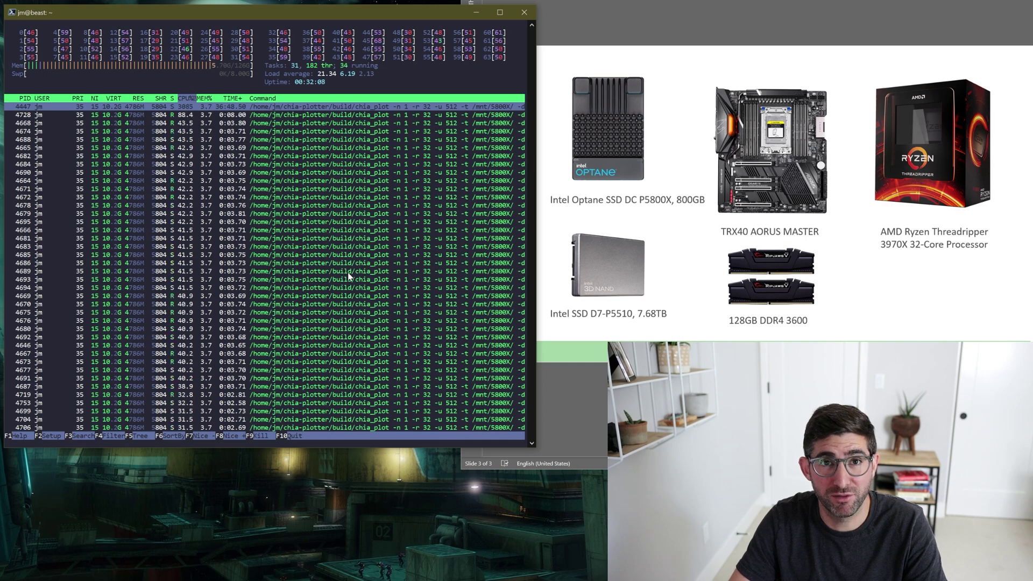
List every core's clock speed with cat /proc/cpuinfo | grep MHz, running it twice.
{"action": "key", "text": "q"}
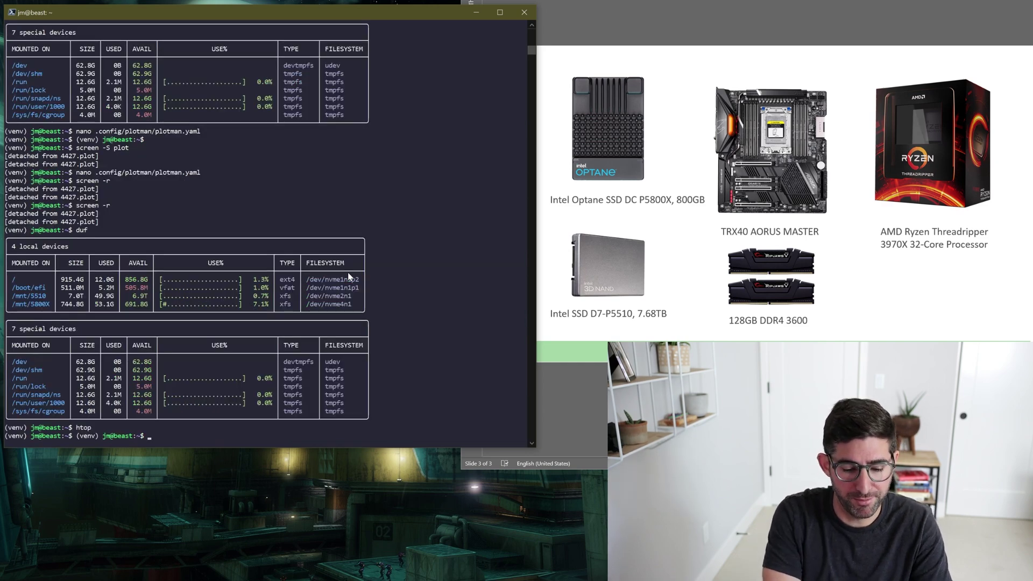
{"action": "type", "text": "cat"}
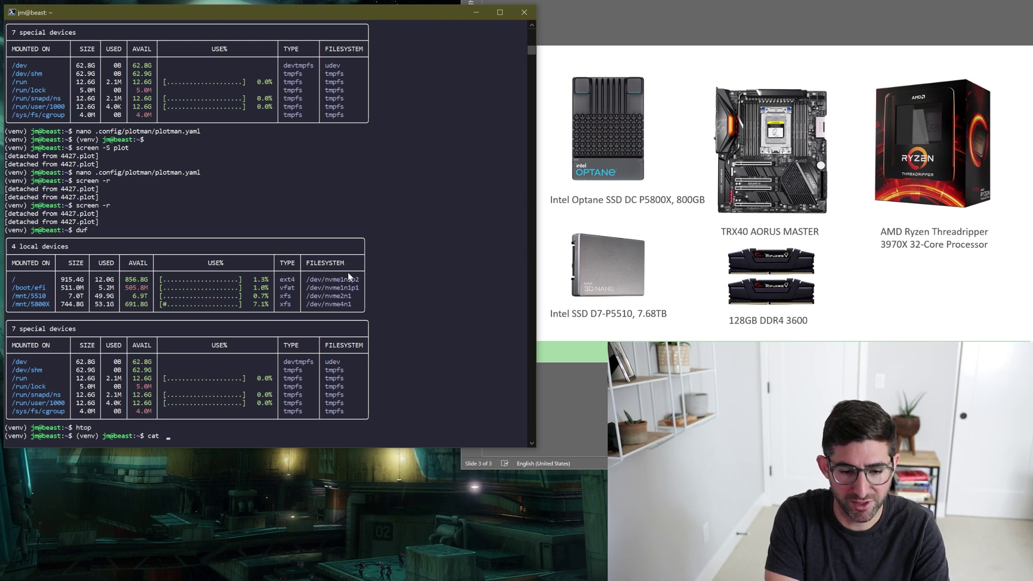
{"action": "key", "text": "BackSpace"}
{"action": "key", "text": "BackSpace"}
{"action": "key", "text": "BackSpace"}
{"action": "type", "text": "cat /proc/"}
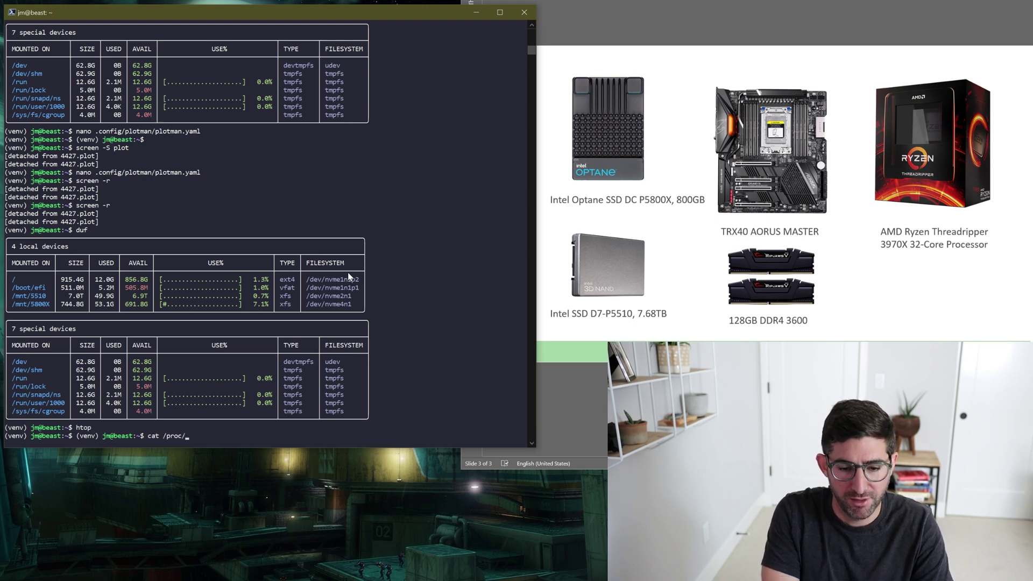
{"action": "type", "text": "cpuinfo |"}
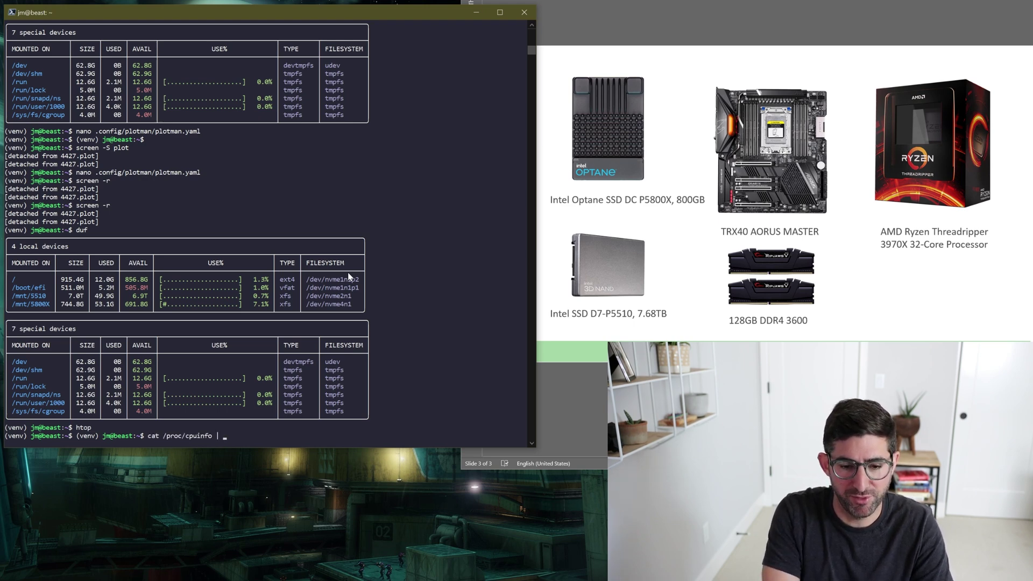
{"action": "type", "text": " grep MHz"}
{"action": "key", "text": "Return"}
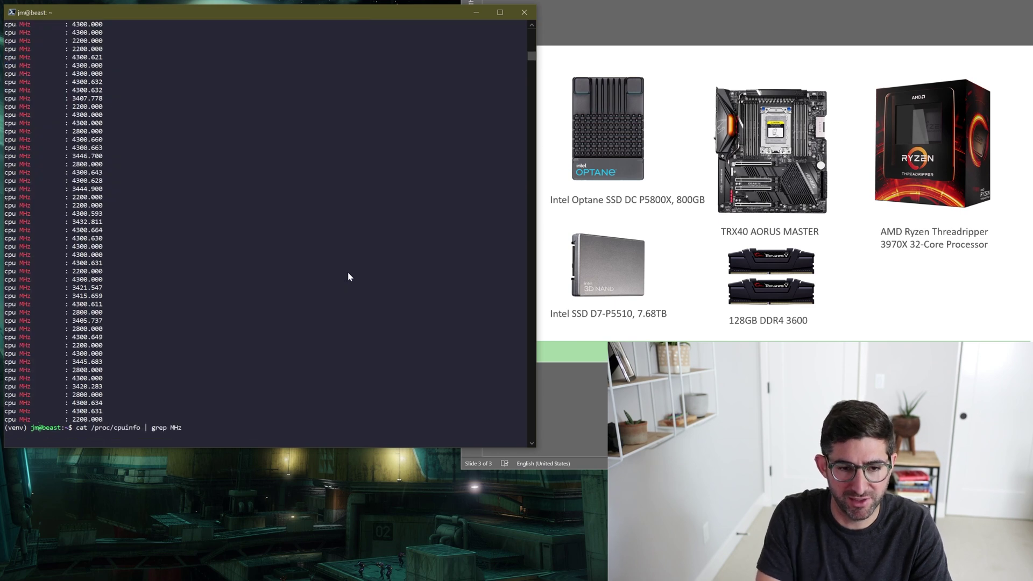
{"action": "key", "text": "Up"}
{"action": "key", "text": "Return"}
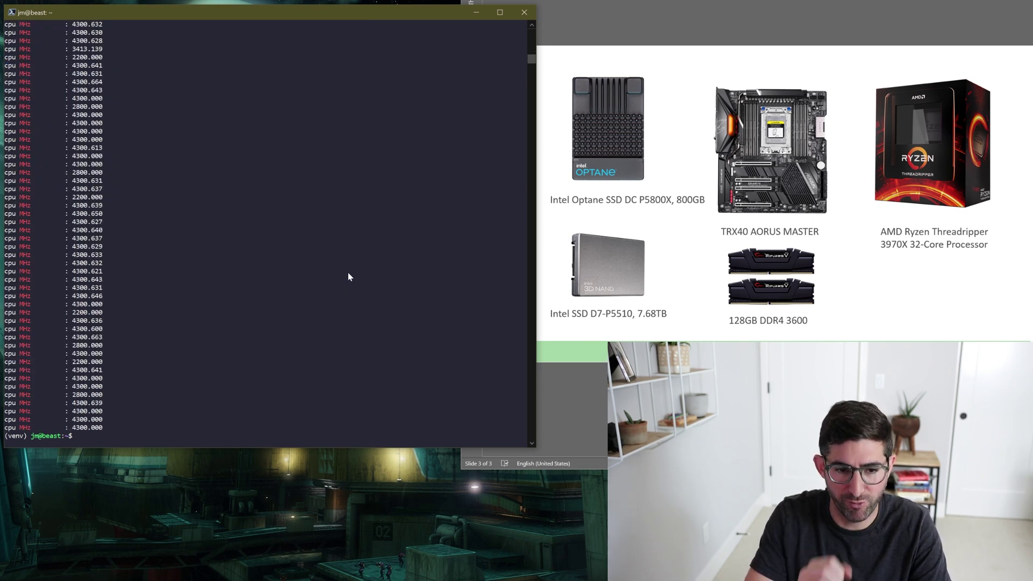
Wrap the clock speed listing in watch -n 1 to refresh every second, then stop it.
{"action": "key", "text": "Up"}
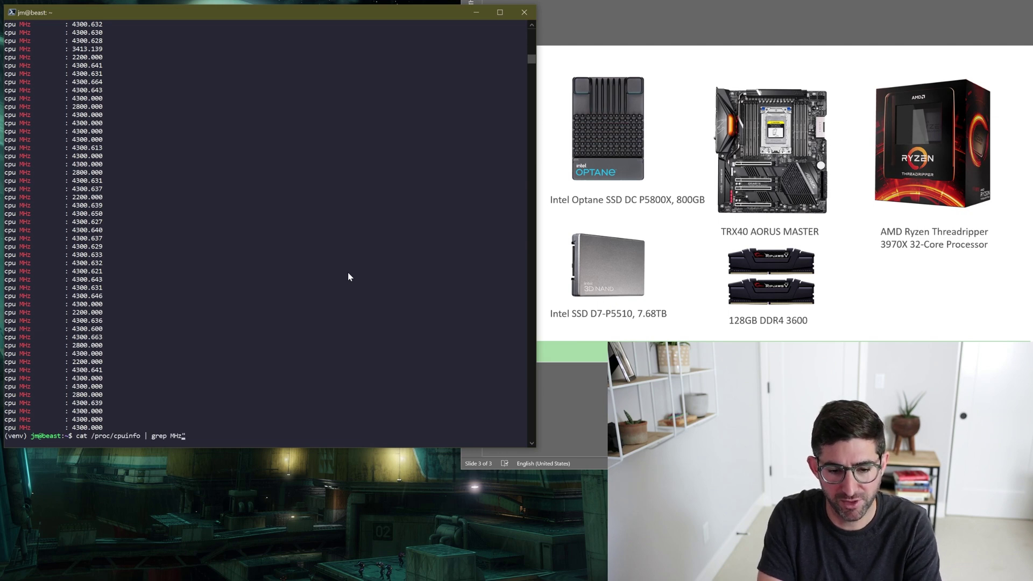
{"action": "key", "text": "Home"}
{"action": "type", "text": "\""}
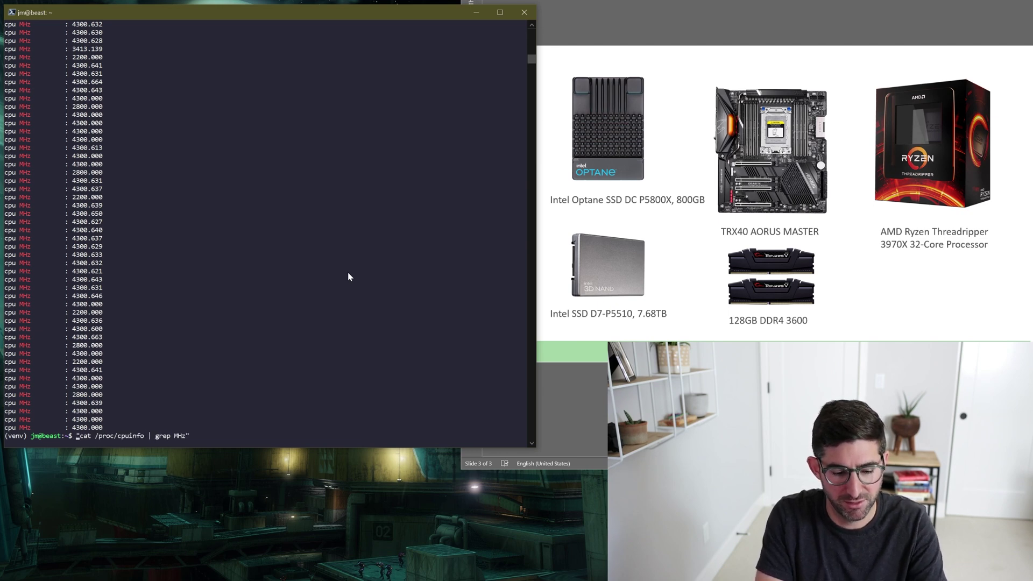
{"action": "type", "text": "watch "}
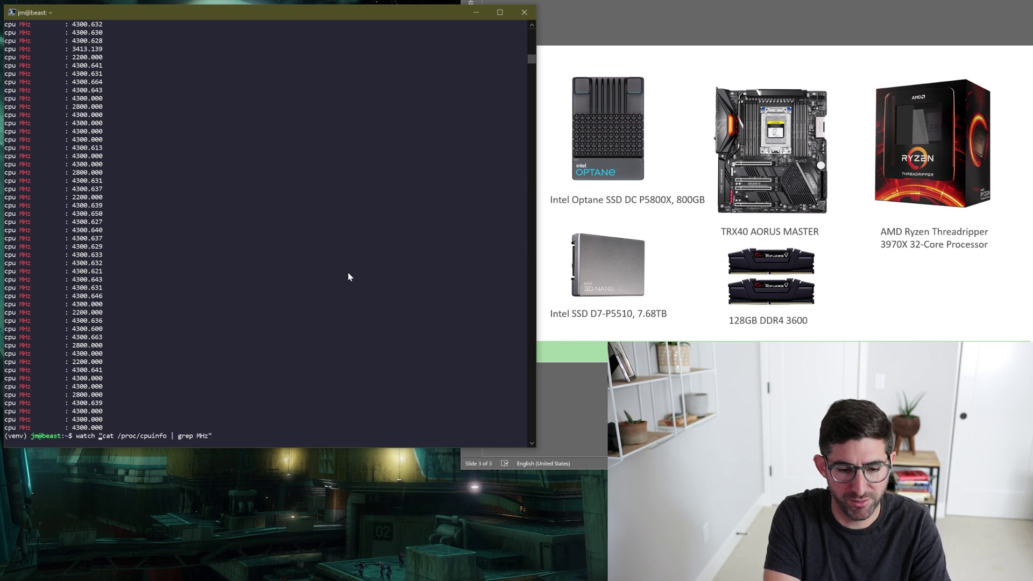
{"action": "type", "text": "-n 1"}
{"action": "key", "text": "Return"}
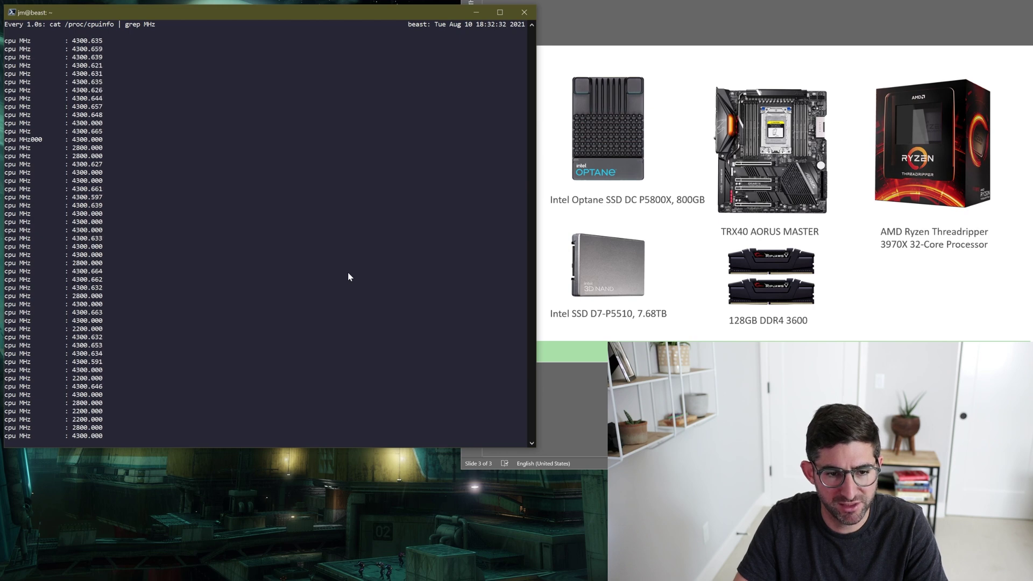
{"action": "key", "text": "ctrl+c"}
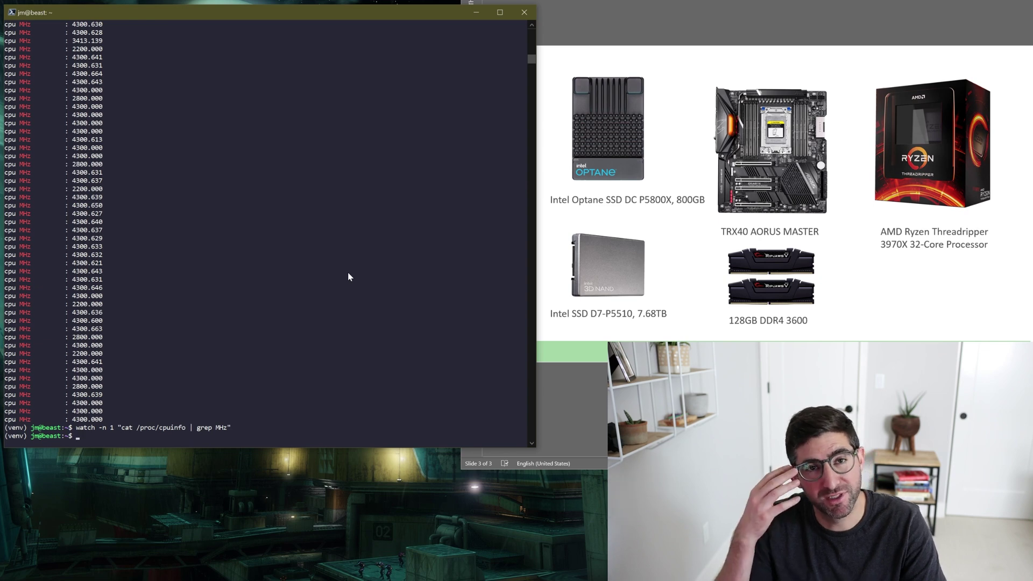
Run sensors and highlight the zenpower block of readings.
{"action": "type", "text": "sensors"}
{"action": "key", "text": "Return"}
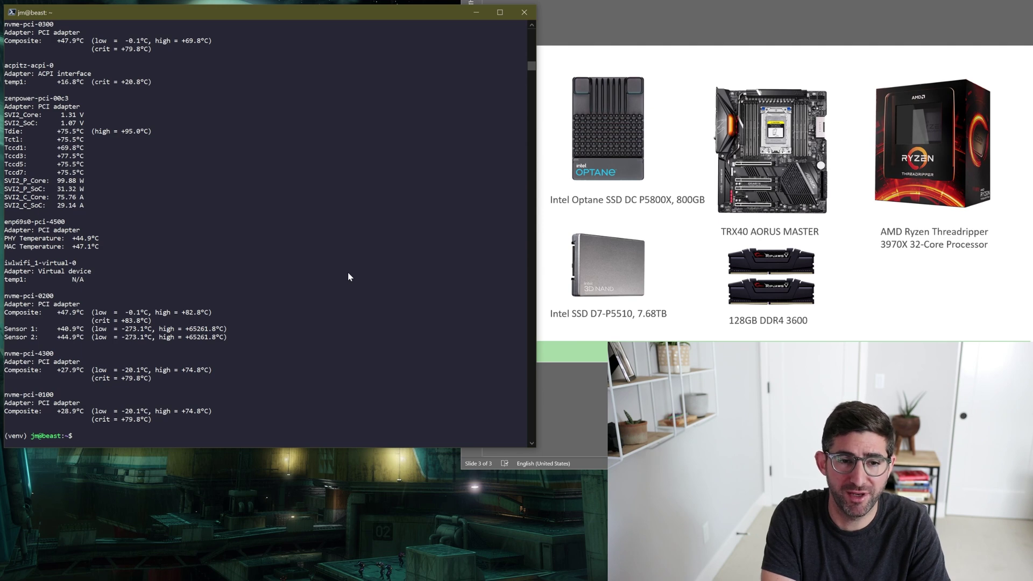
{"action": "type", "text": "ls"}
{"action": "key", "text": "Return"}
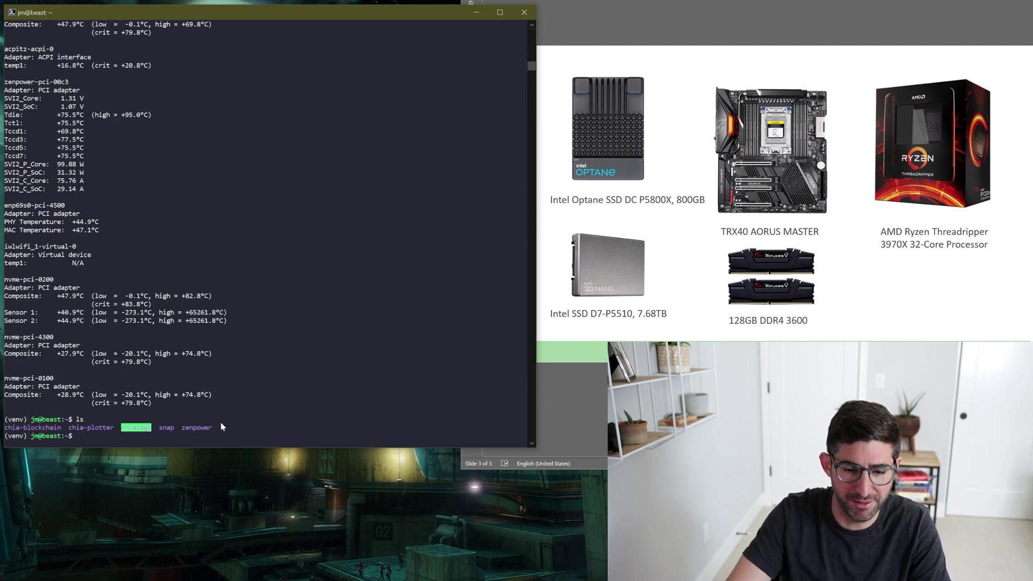
{"action": "double_click", "coordinate": [197, 428]}
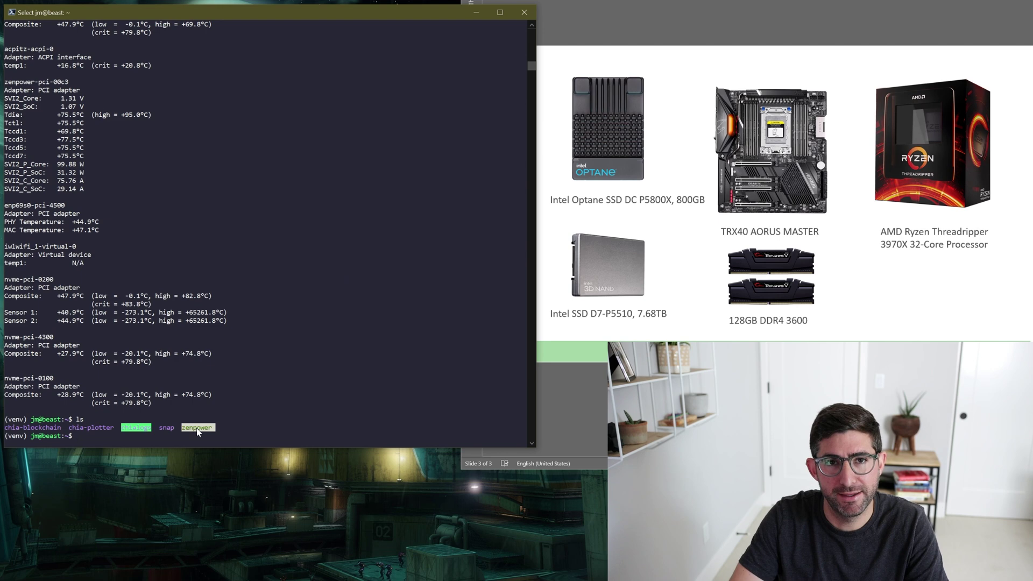
{"action": "key", "text": "ctrl+c"}
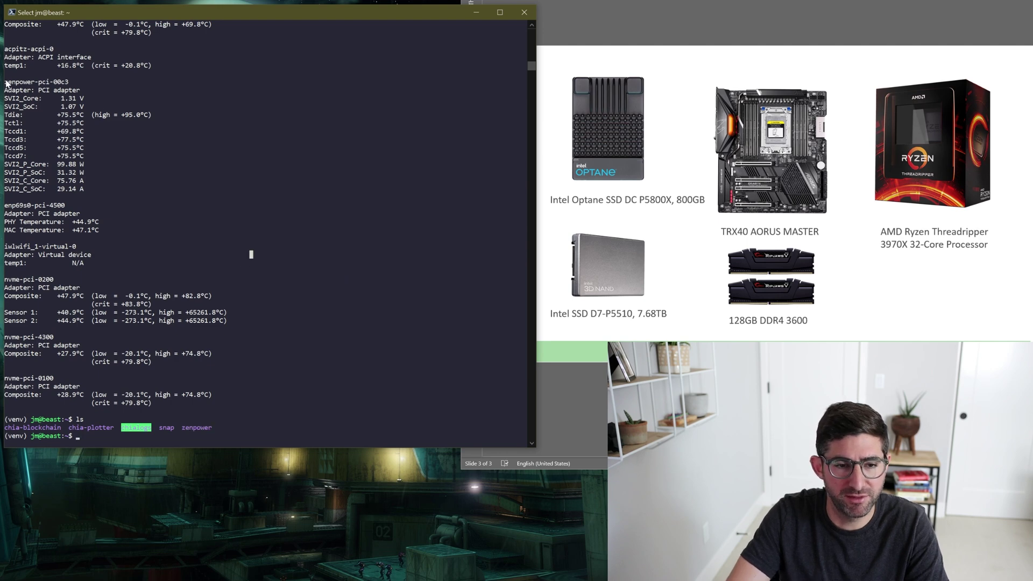
{"action": "left_click_drag", "start_coordinate": [6, 82], "coordinate": [94, 190]}
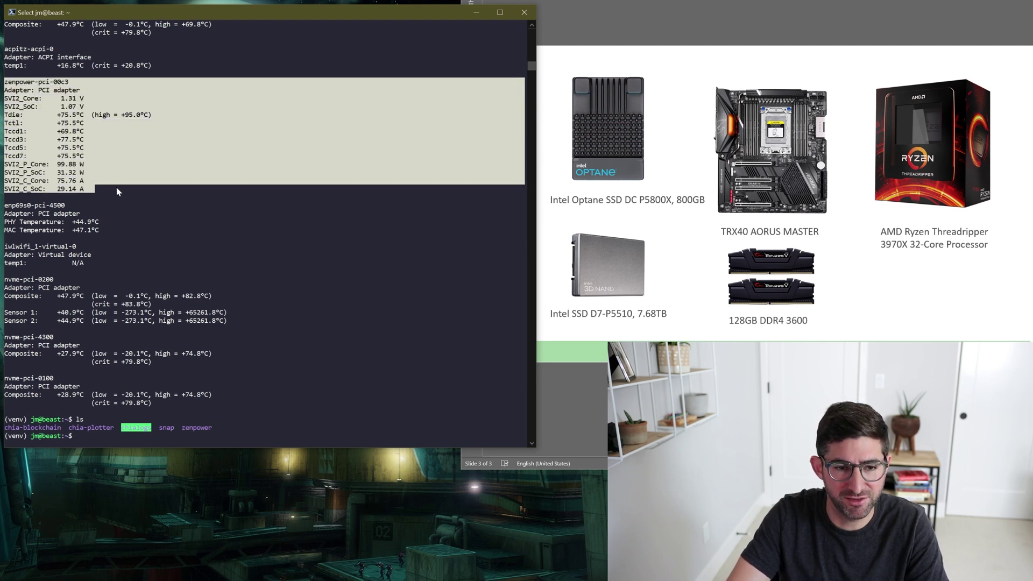
{"action": "left_click", "coordinate": [116, 187]}
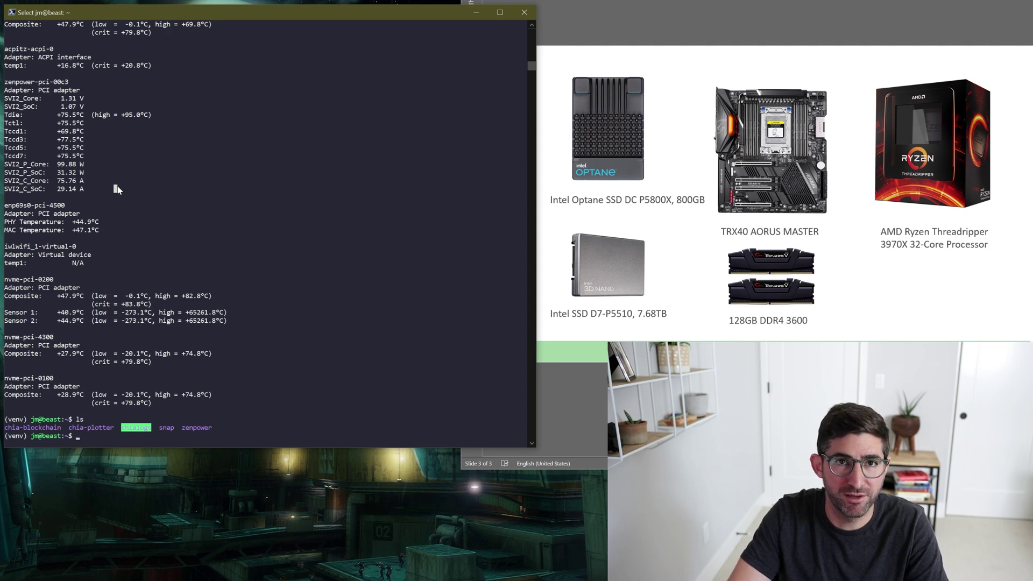
{"action": "double_click", "coordinate": [195, 429]}
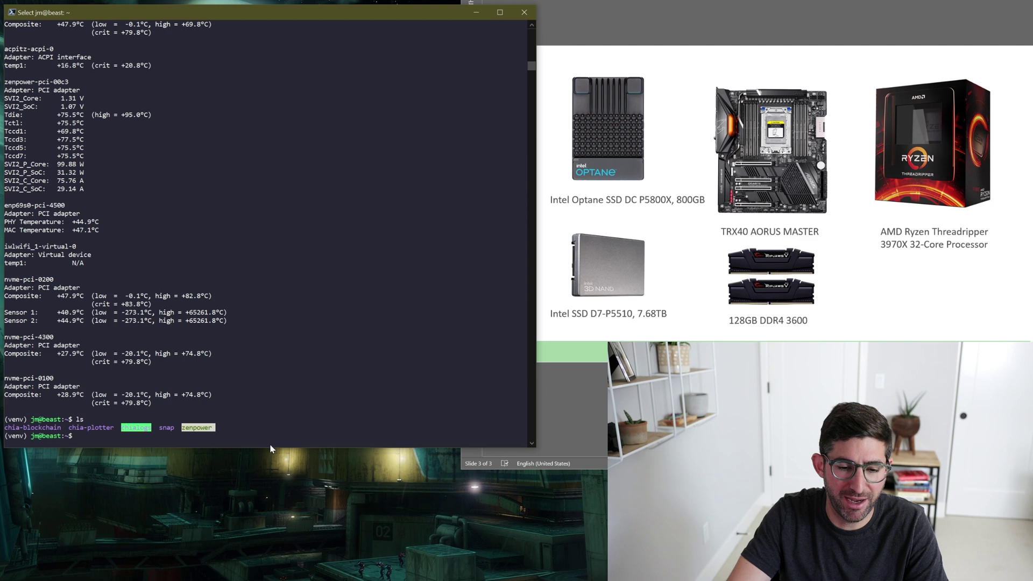
{"action": "left_click", "coordinate": [84, 195]}
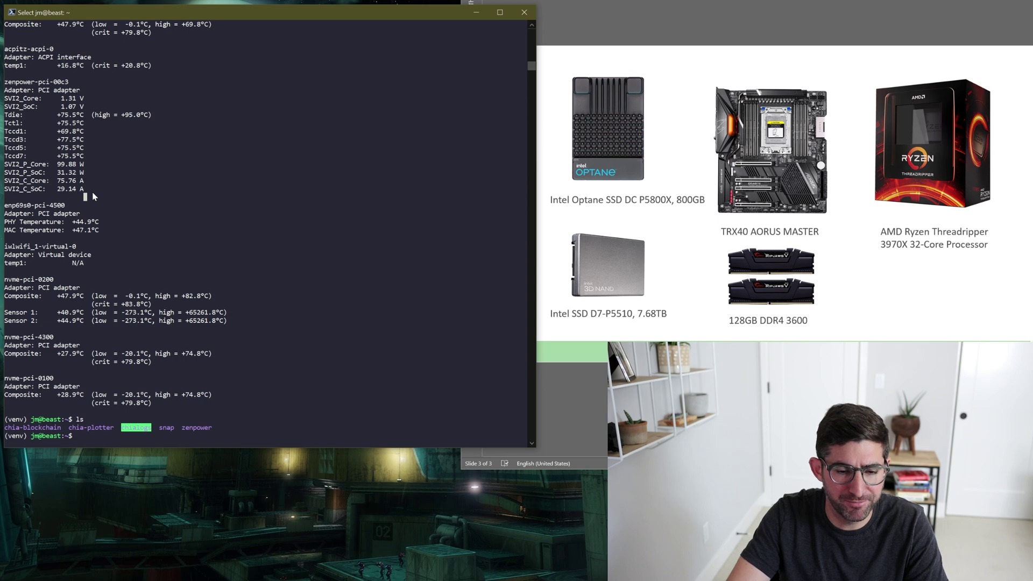
Rerun sensors and highlight the Tdie temperature of +77.4°C.
{"action": "key", "text": "Up"}
{"action": "key", "text": "Up"}
{"action": "key", "text": "Return"}
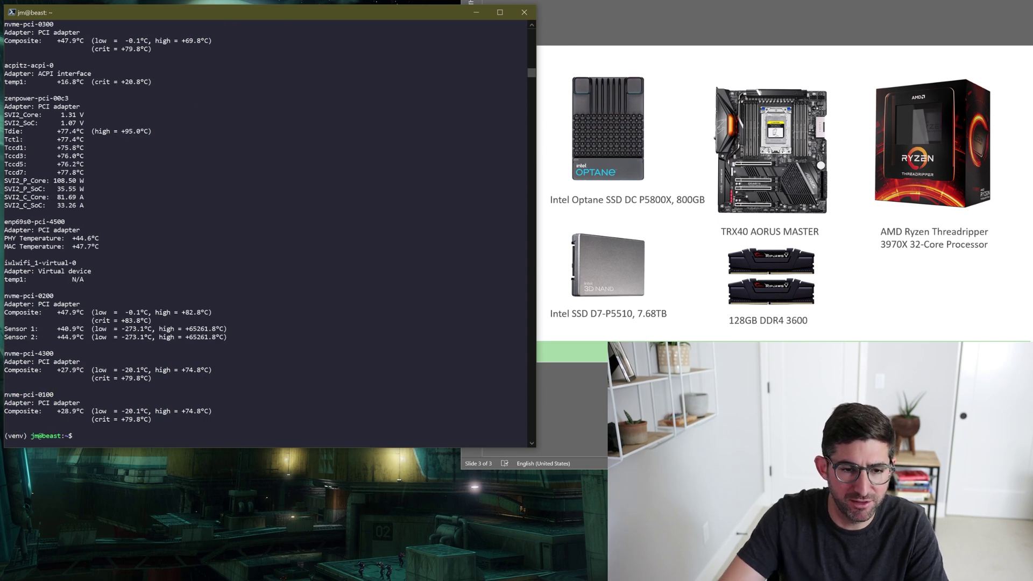
{"action": "left_click_drag", "start_coordinate": [7, 132], "coordinate": [80, 131]}
{"action": "left_click", "coordinate": [73, 131]}
{"action": "left_click", "coordinate": [17, 148]}
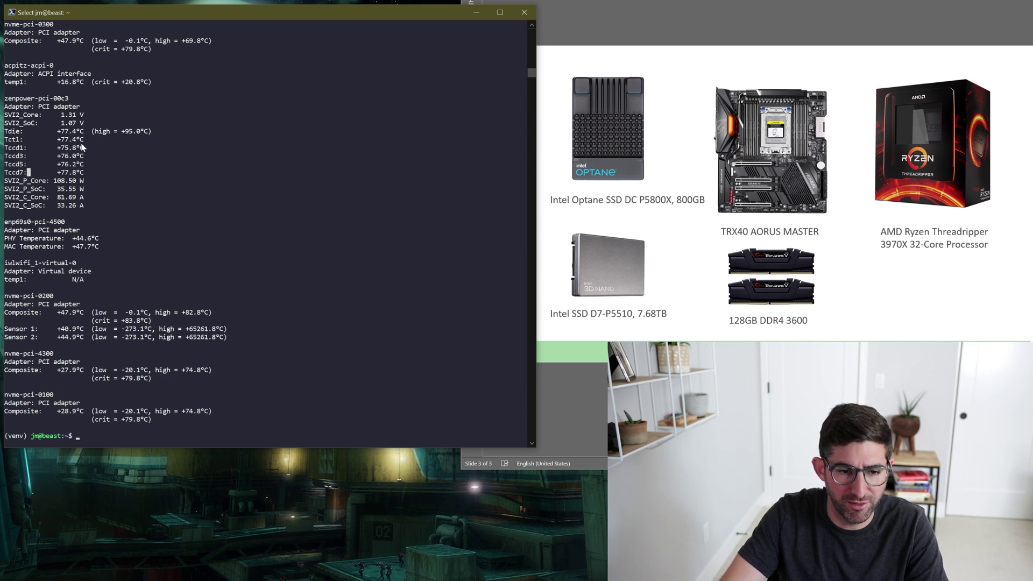
{"action": "left_click", "coordinate": [62, 131]}
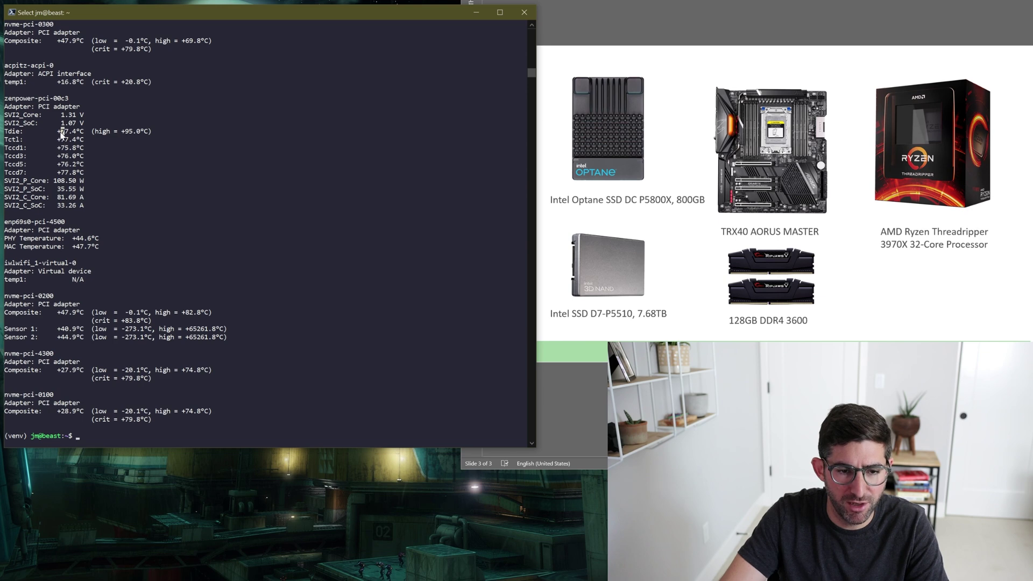
{"action": "left_click_drag", "start_coordinate": [63, 133], "coordinate": [75, 137]}
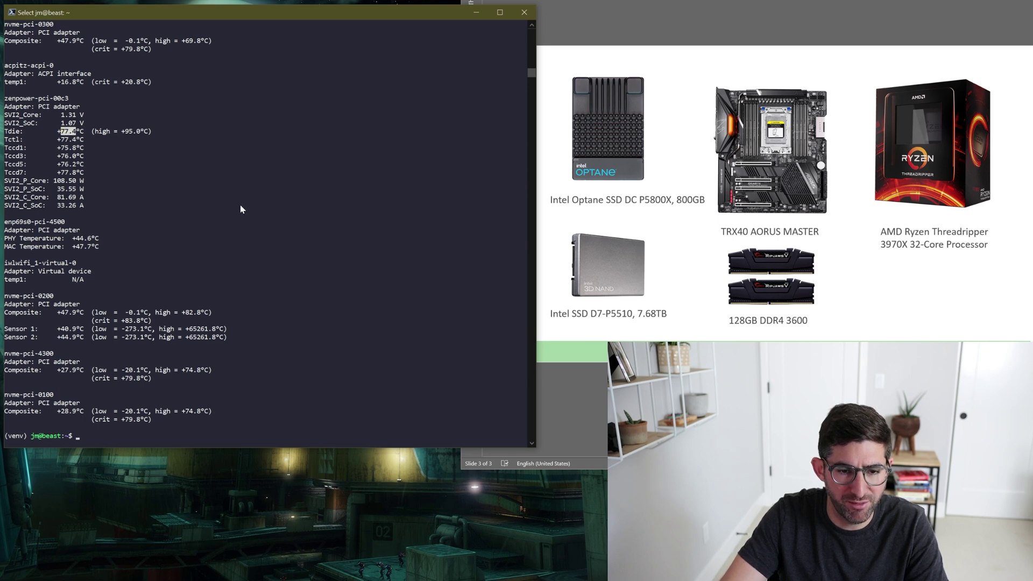
Glance at htop, then run sensors again for fresh readings.
{"action": "type", "text": "htop"}
{"action": "key", "text": "Return"}
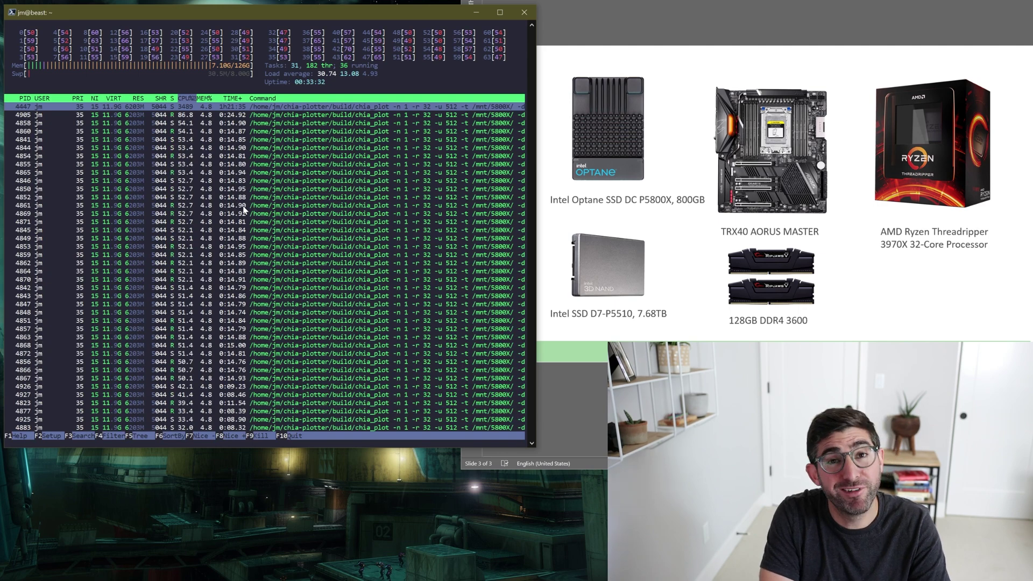
{"action": "key", "text": "q"}
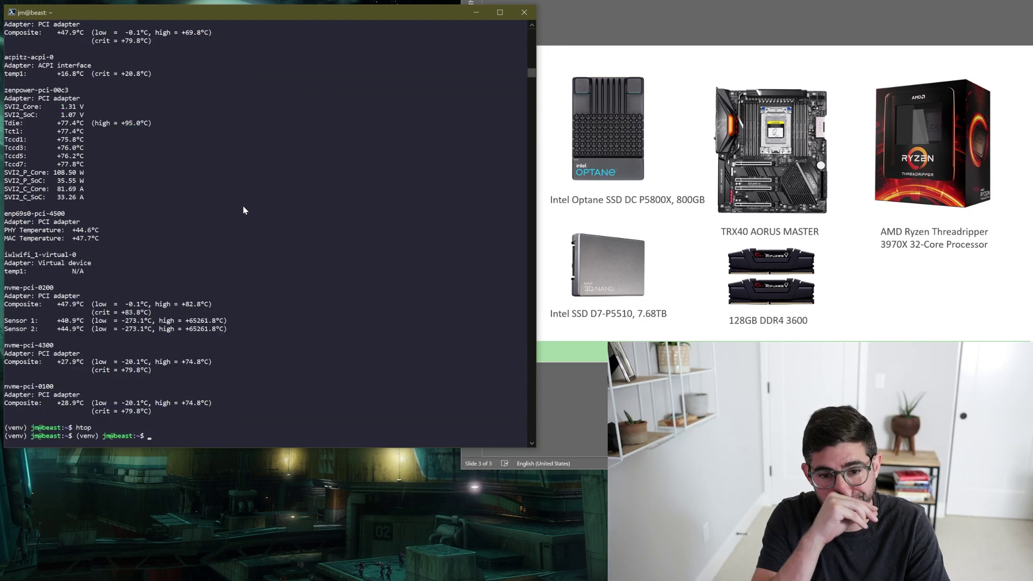
{"action": "key", "text": "Up"}
{"action": "key", "text": "Up"}
{"action": "key", "text": "Return"}
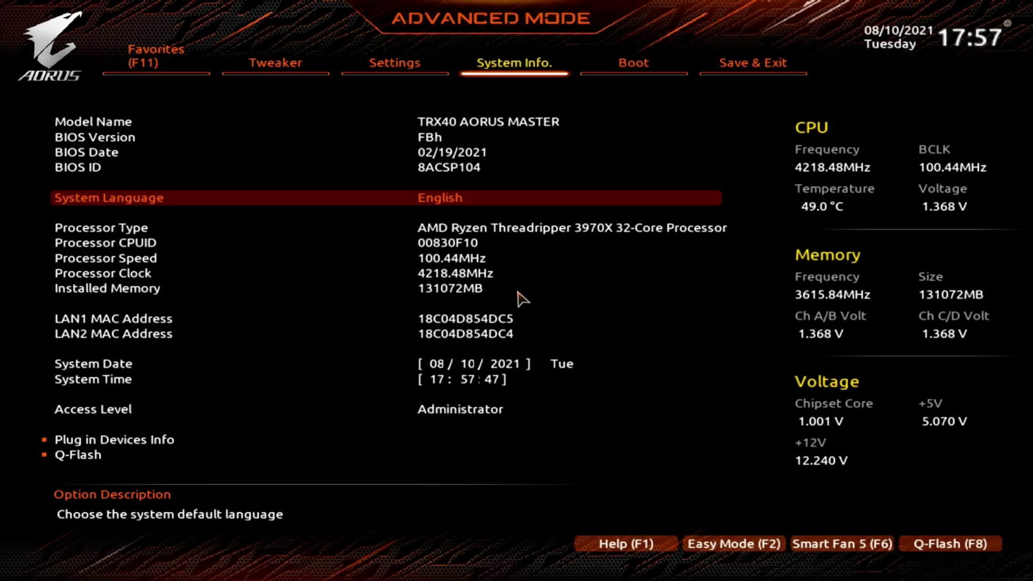
Browse the System Info entries such as System Date, then move to the Settings categories.
{"action": "key", "text": "Right"}
{"action": "key", "text": "Left"}
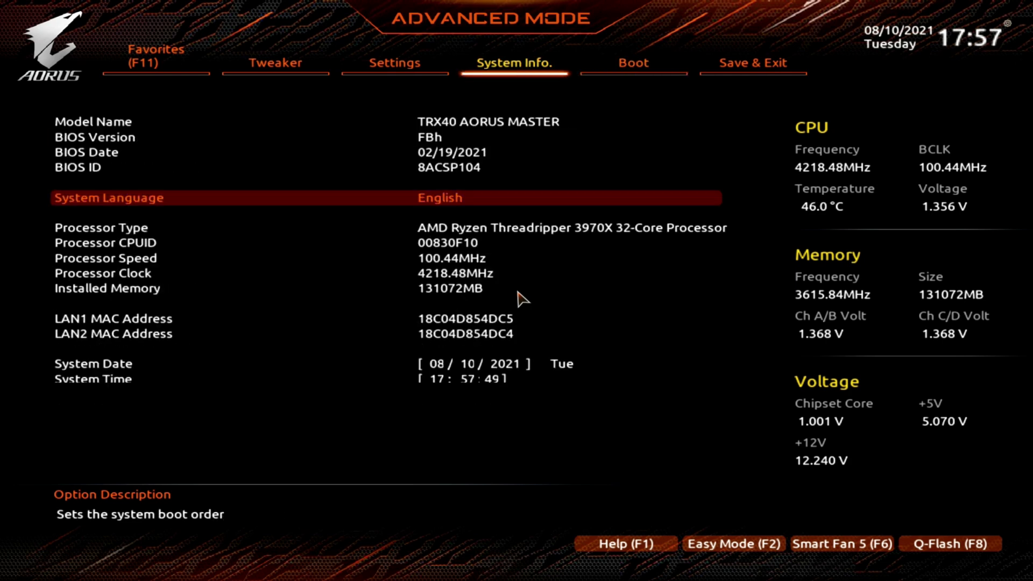
{"action": "key", "text": "Up"}
{"action": "key", "text": "Up"}
{"action": "key", "text": "Down"}
{"action": "key", "text": "Up"}
{"action": "key", "text": "Up"}
{"action": "key", "text": "Up"}
{"action": "key", "text": "Up"}
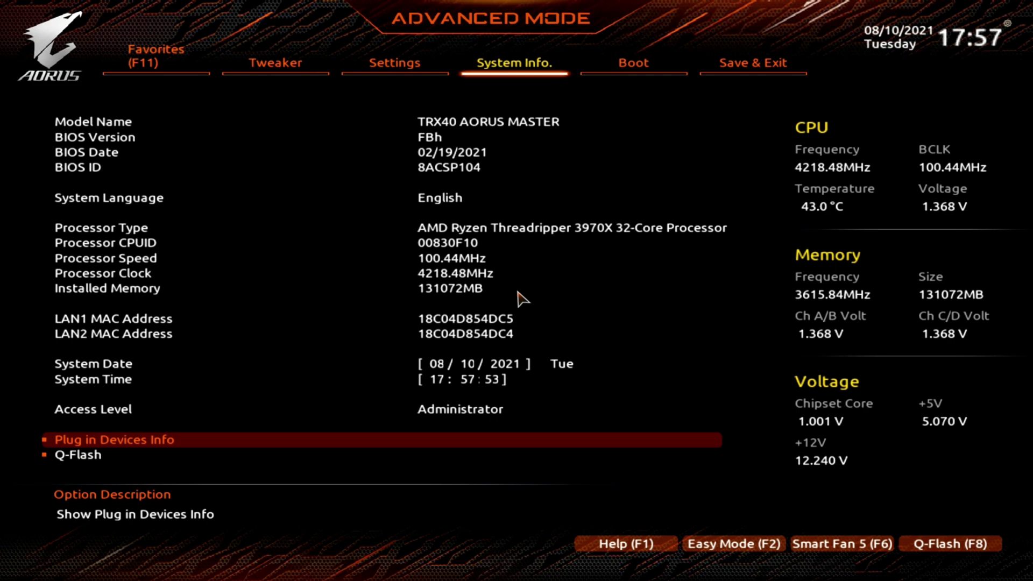
{"action": "key", "text": "Down"}
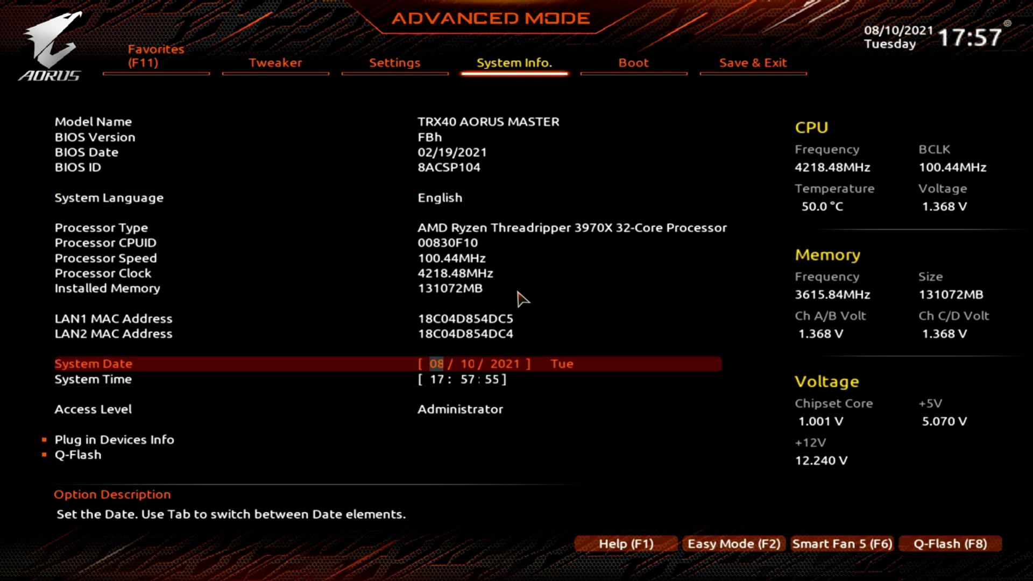
{"action": "key", "text": "Up"}
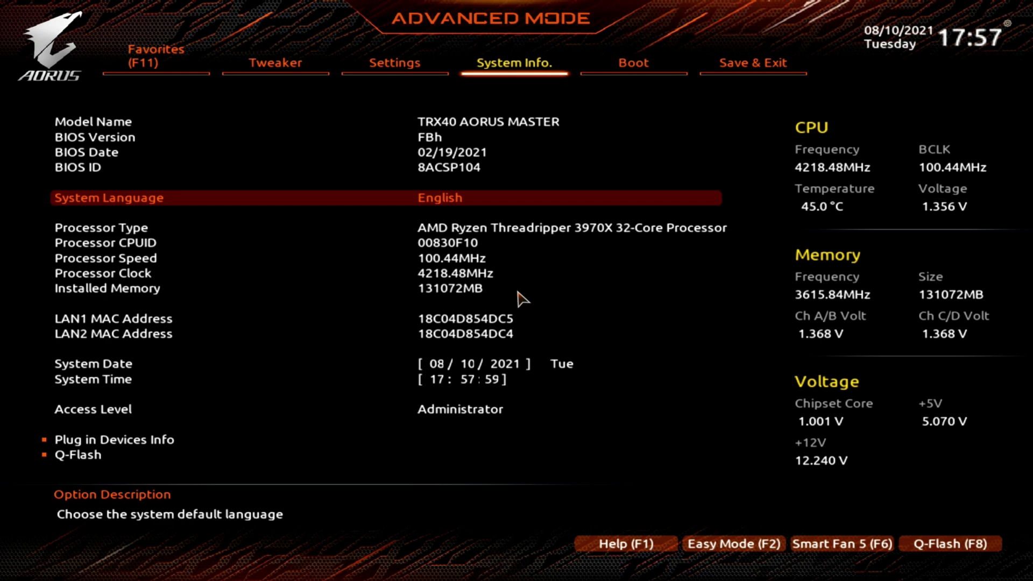
{"action": "key", "text": "Left"}
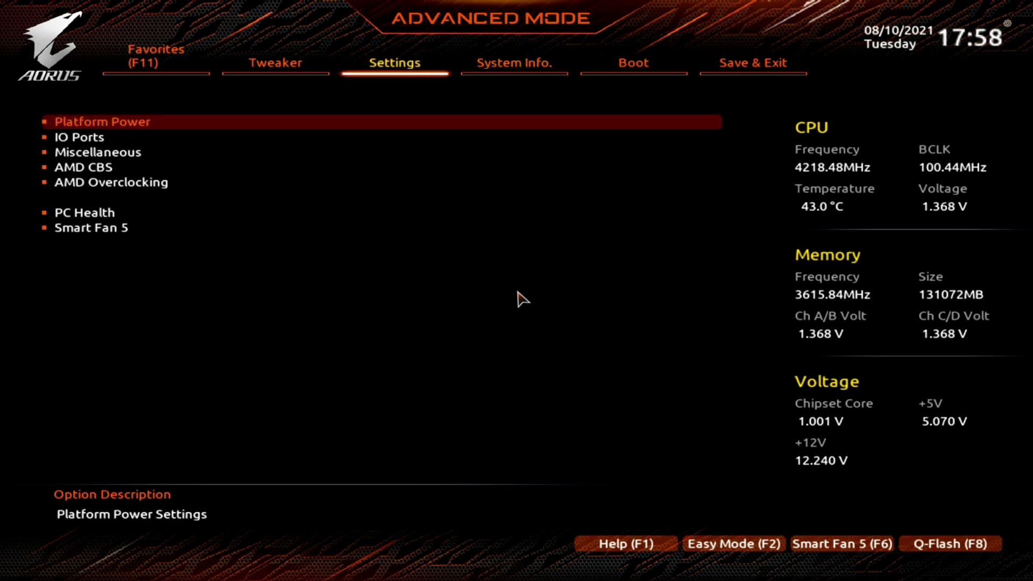
{"action": "key", "text": "Left"}
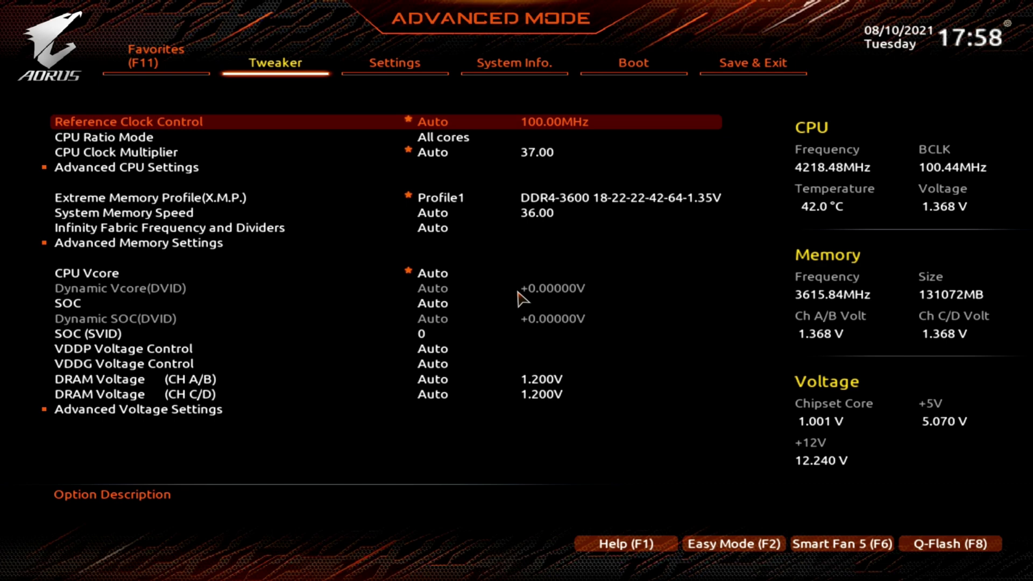
{"action": "key", "text": "Down"}
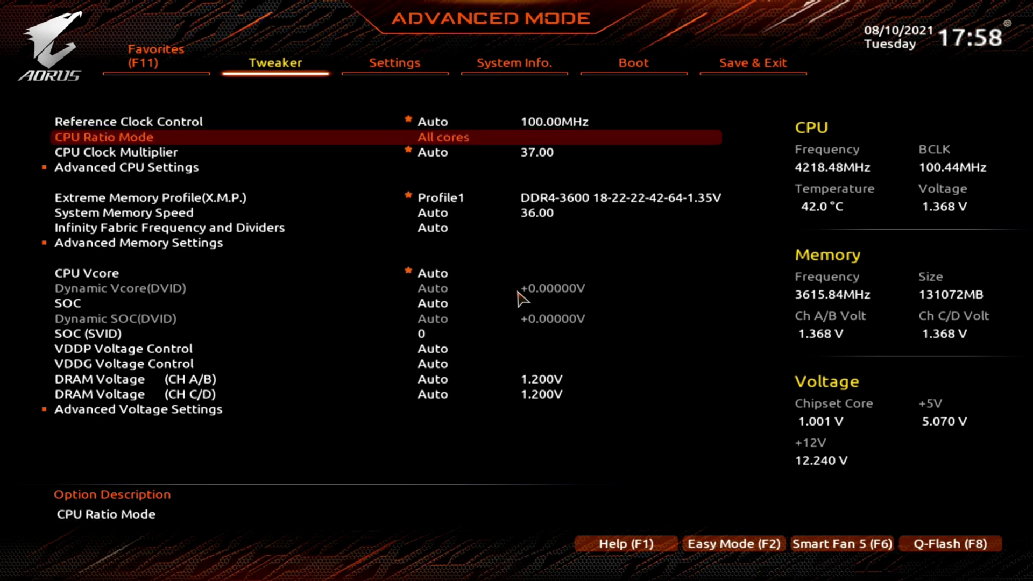
{"action": "key", "text": "Down"}
{"action": "key", "text": "Down"}
{"action": "key", "text": "Down"}
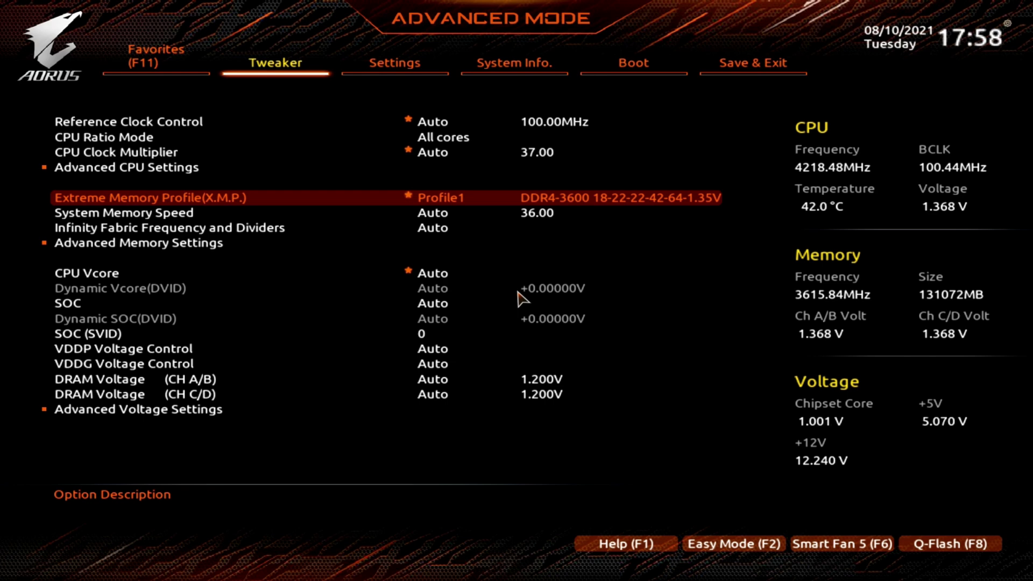
{"action": "key", "text": "Down"}
{"action": "key", "text": "Down"}
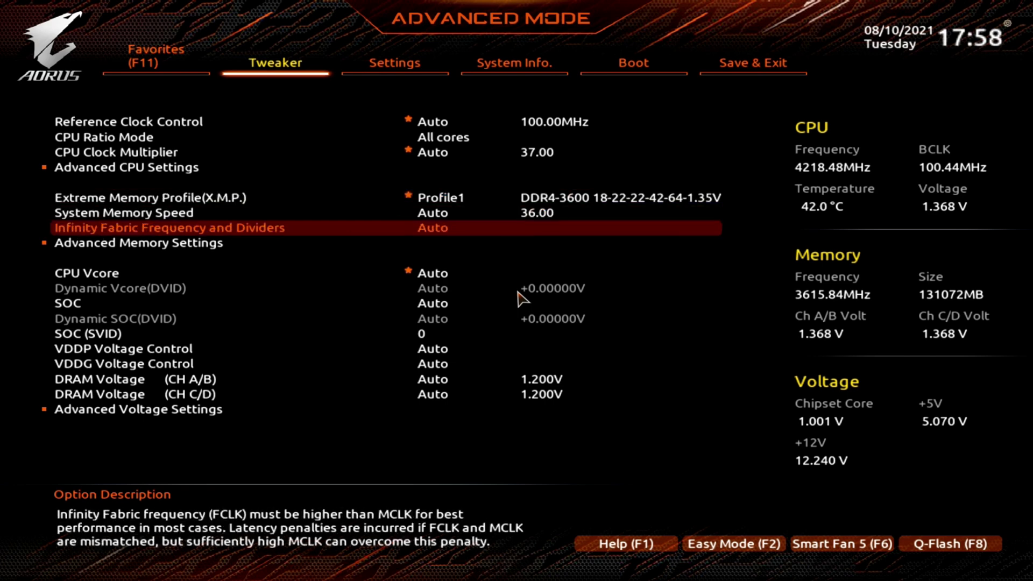
{"action": "key", "text": "Right"}
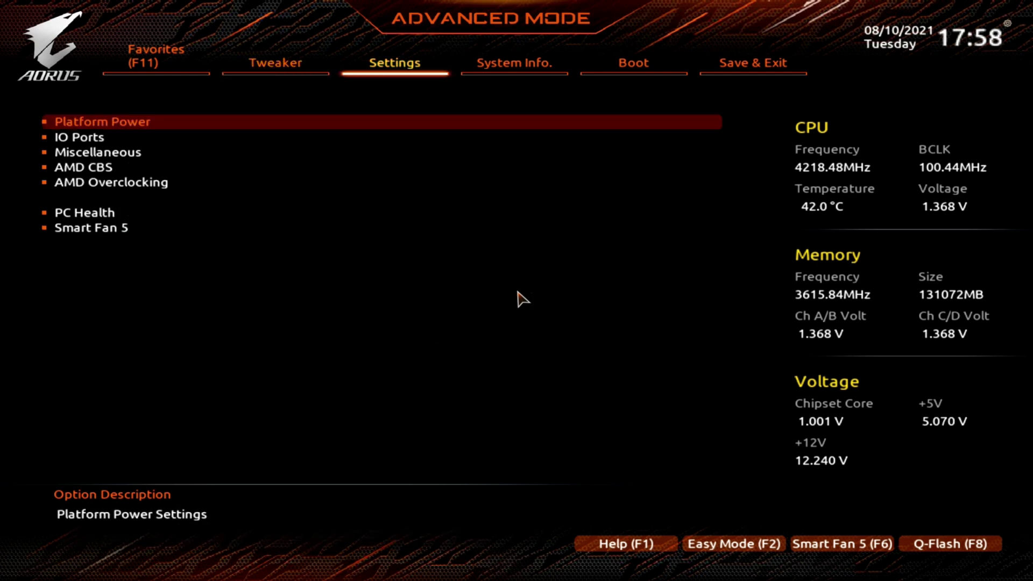
Open AMD Overclocking, accept the warning, and review CPU Frequency and CPU Voltage.
{"action": "key", "text": "Down"}
{"action": "key", "text": "Down"}
{"action": "key", "text": "Down"}
{"action": "key", "text": "Down"}
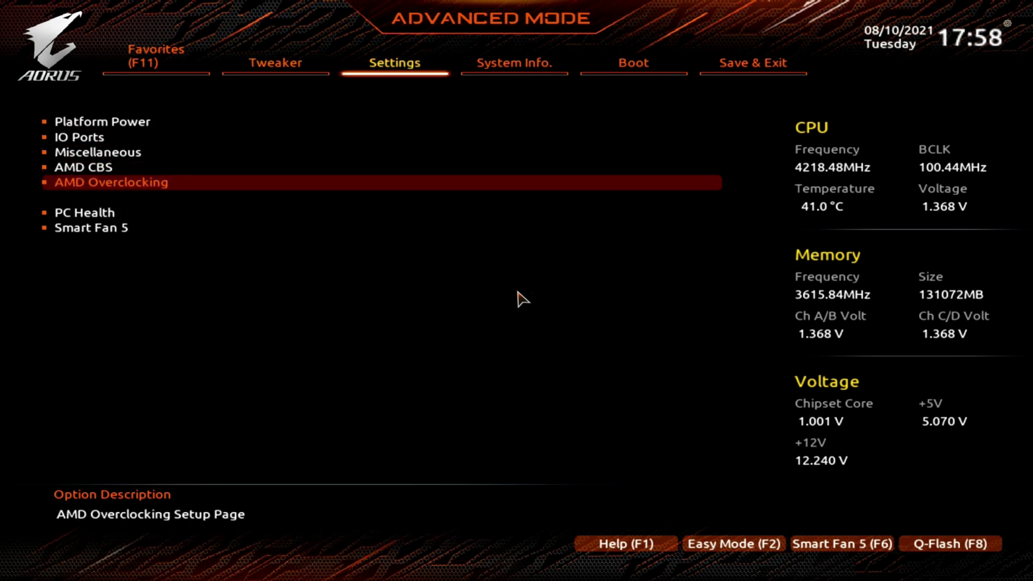
{"action": "key", "text": "Return"}
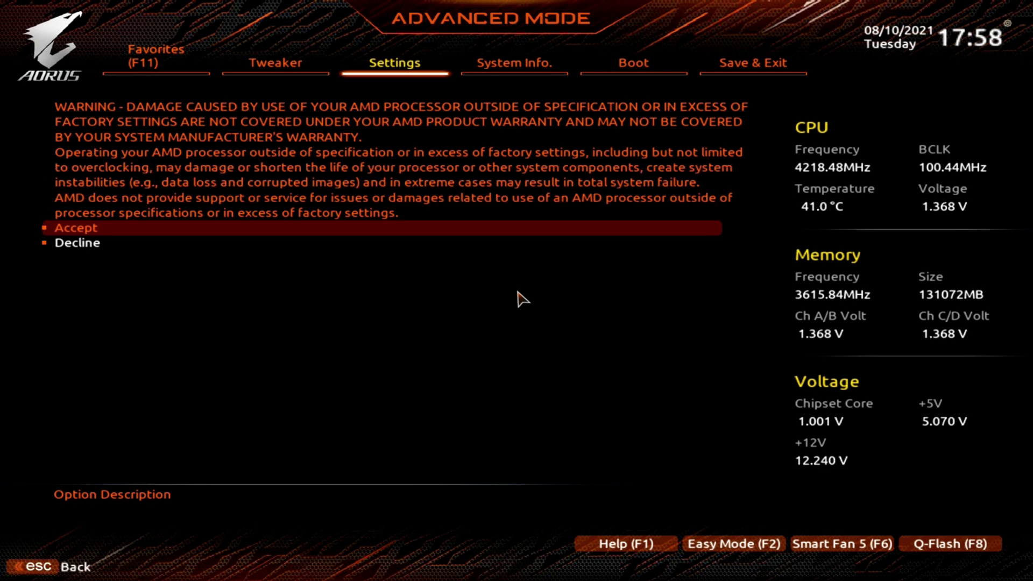
{"action": "key", "text": "Return"}
{"action": "key", "text": "Return"}
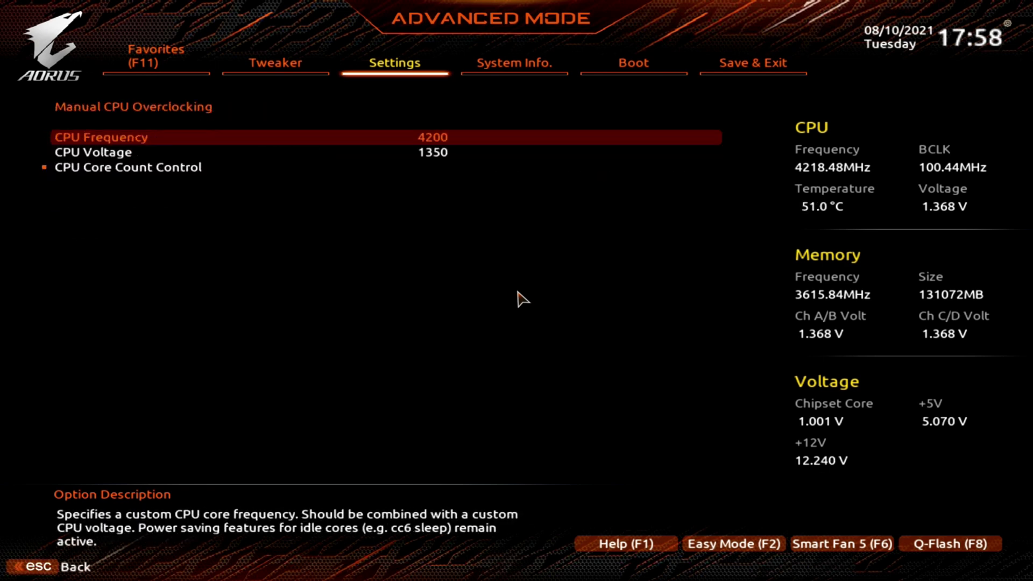
{"action": "key", "text": "Down"}
{"action": "key", "text": "Up"}
{"action": "key", "text": "Down"}
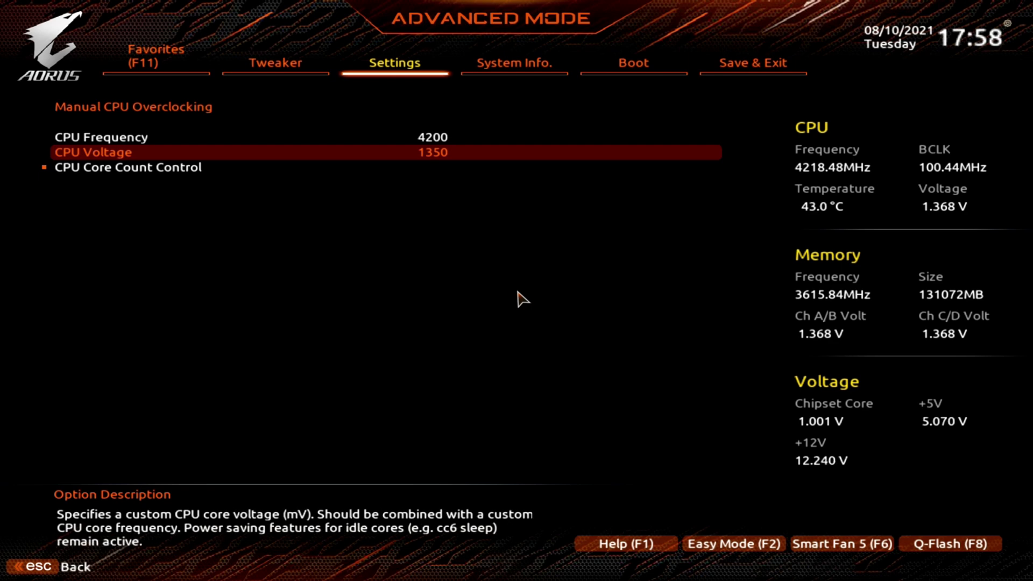
{"action": "key", "text": "Up"}
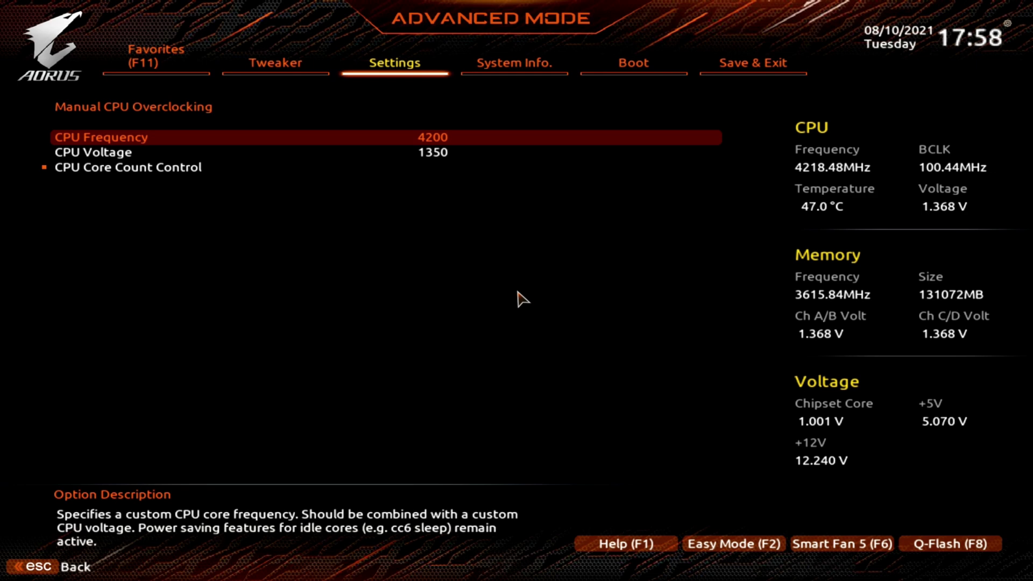
Check the CPU Core Count Control options, then enter 4300 as the CPU Frequency.
{"action": "key", "text": "Down"}
{"action": "key", "text": "Down"}
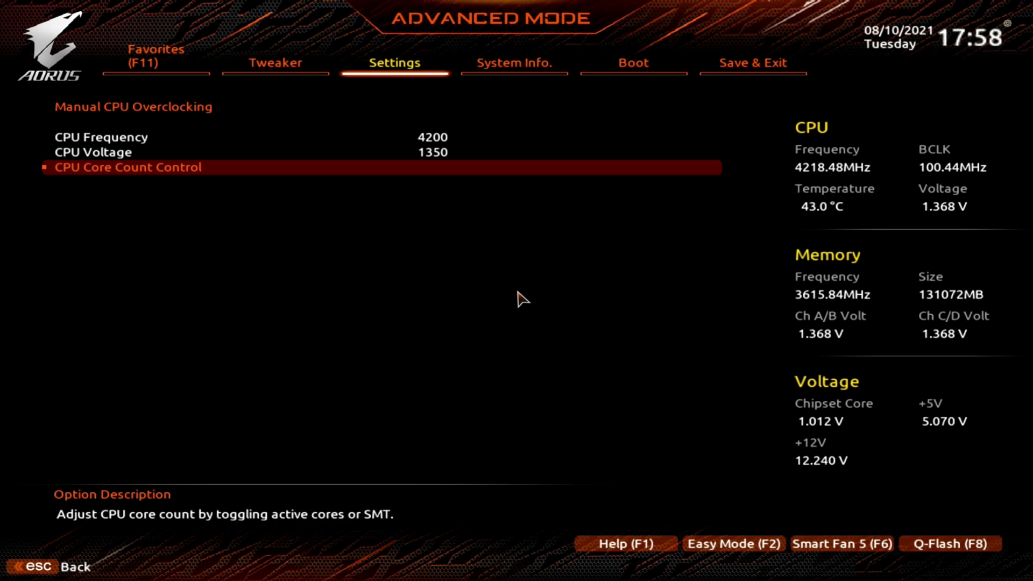
{"action": "key", "text": "Return"}
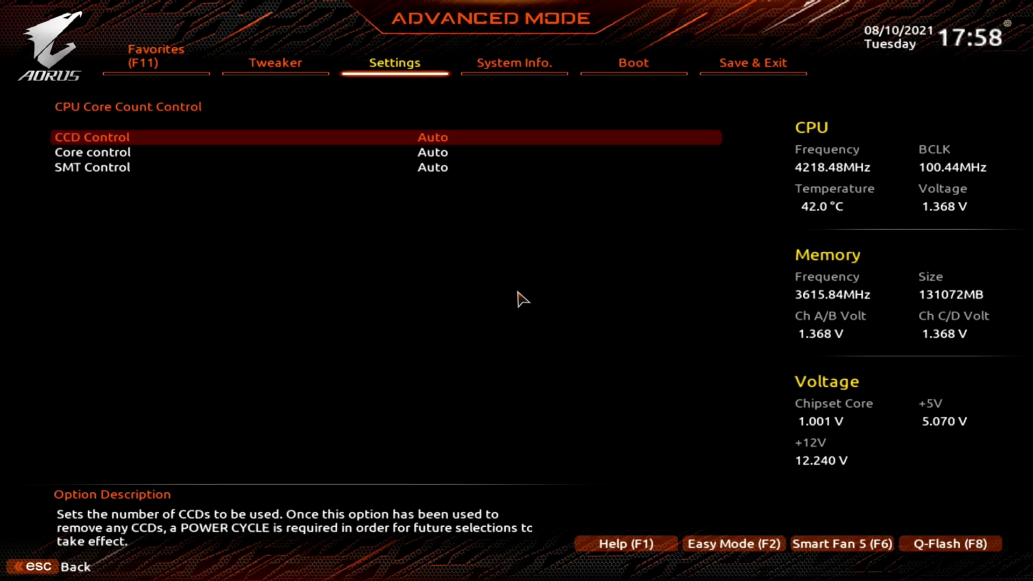
{"action": "key", "text": "Escape"}
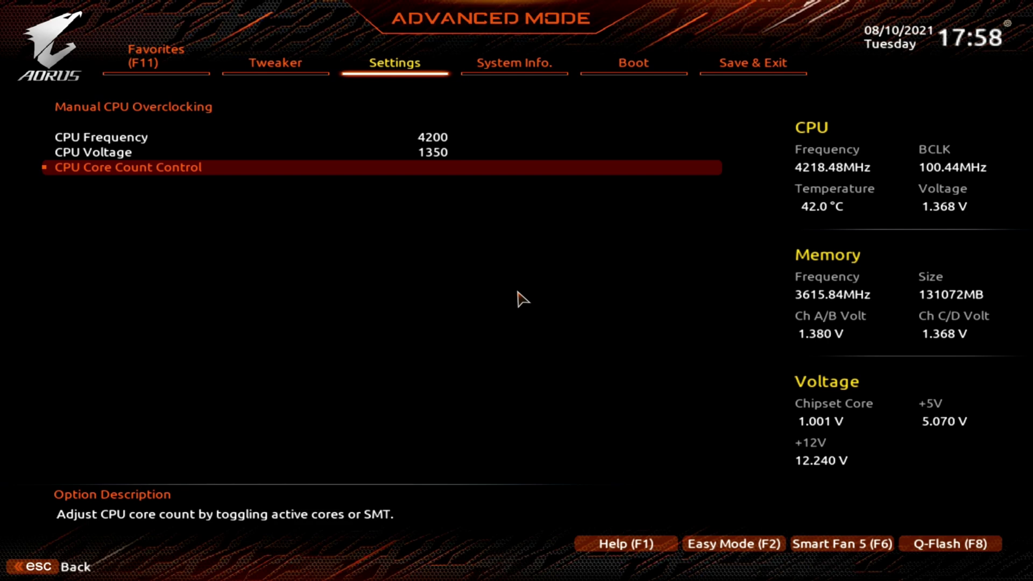
{"action": "key", "text": "Up"}
{"action": "key", "text": "Up"}
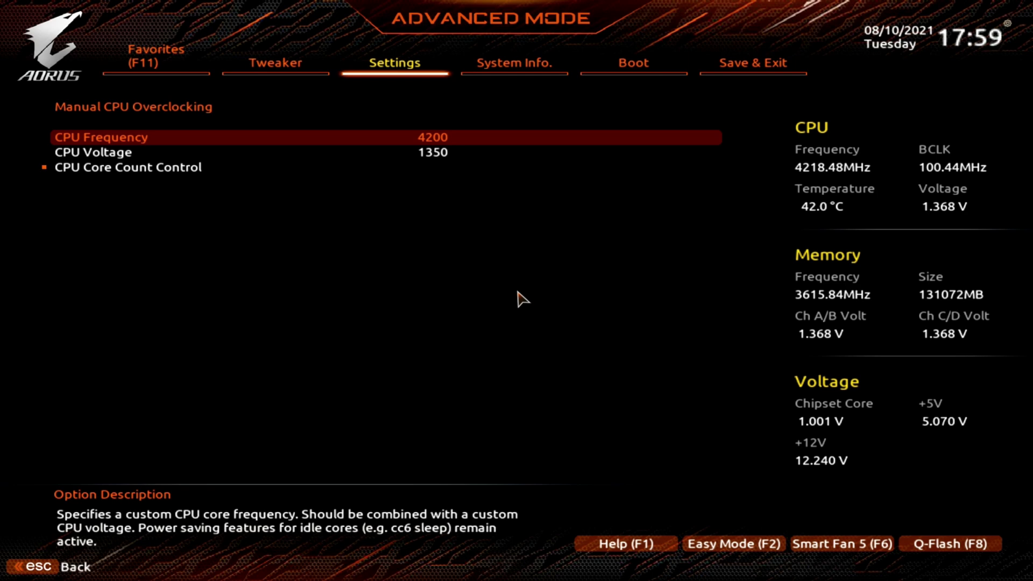
{"action": "type", "text": "4300"}
Confirm the 4300 frequency, check Fast Boot and CSM Support on Boot, and reach Save & Exit.
{"action": "key", "text": "Right"}
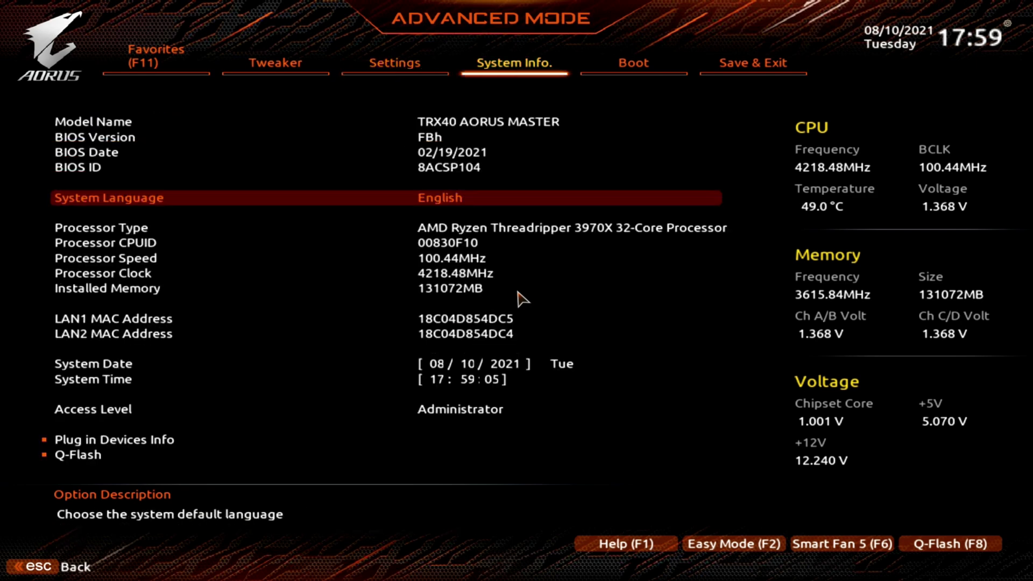
{"action": "key", "text": "Left"}
{"action": "key", "text": "Left"}
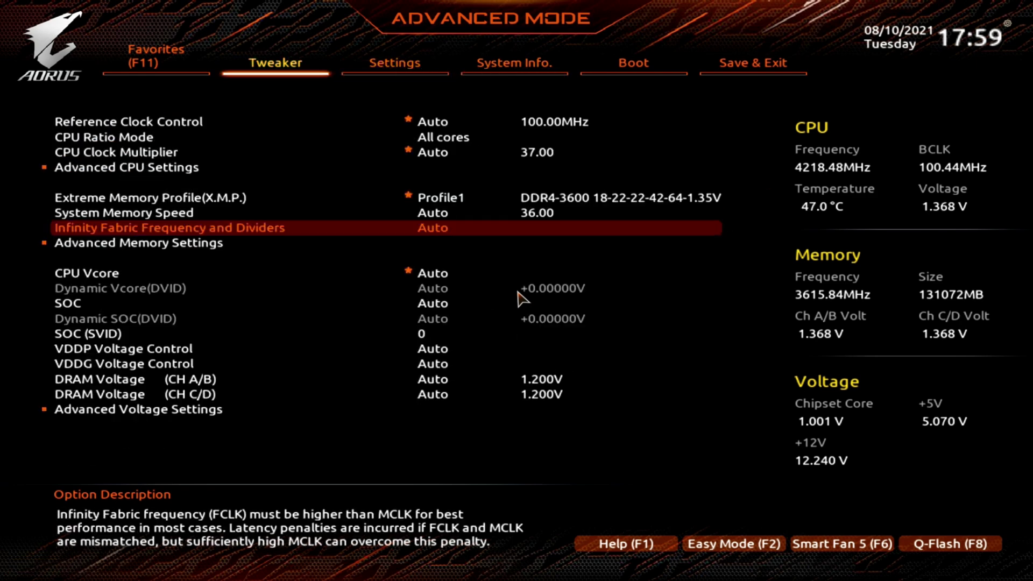
{"action": "key", "text": "Right"}
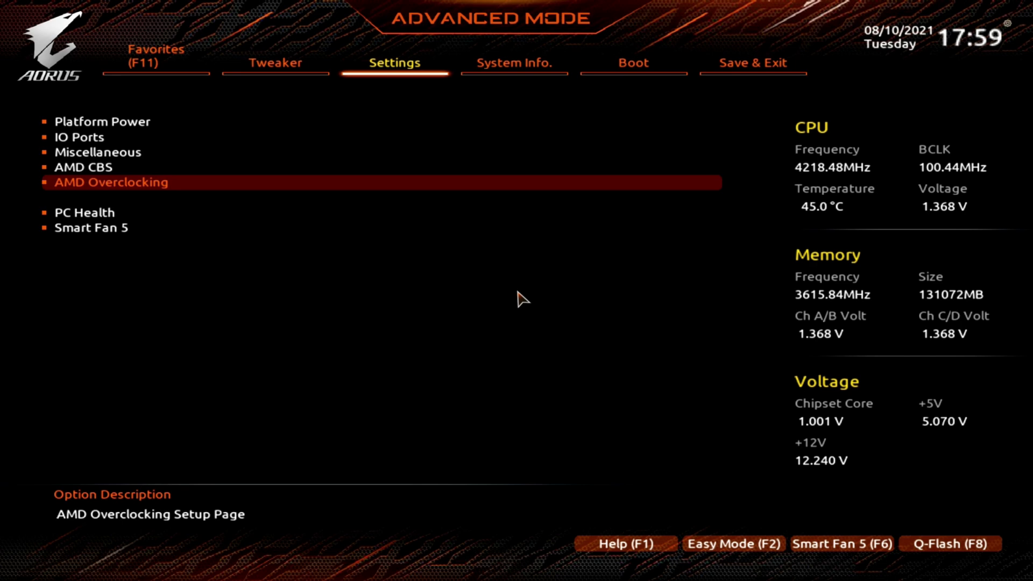
{"action": "key", "text": "Right"}
{"action": "key", "text": "Right"}
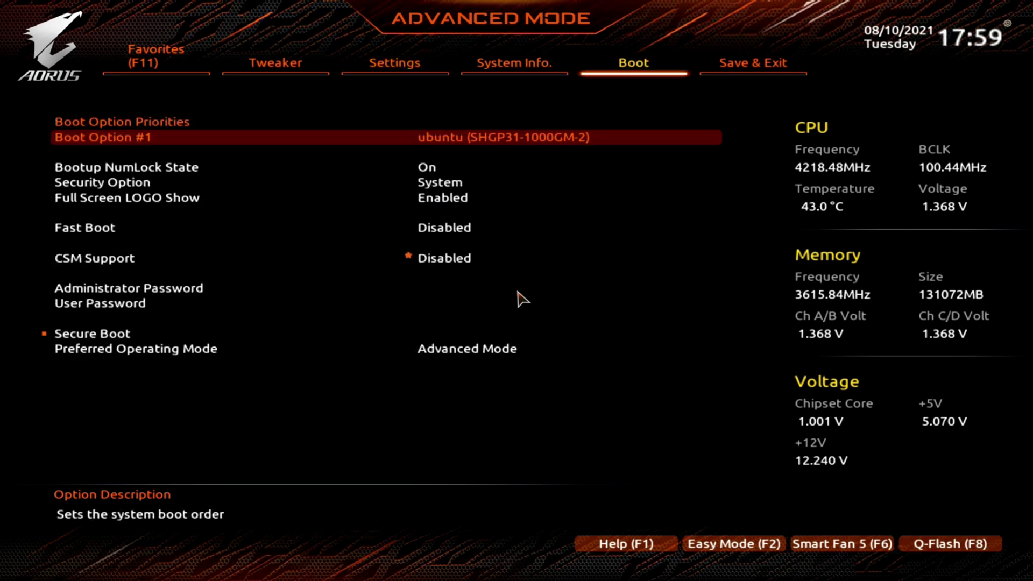
{"action": "key", "text": "Down"}
{"action": "key", "text": "Down"}
{"action": "key", "text": "Down"}
{"action": "key", "text": "Down"}
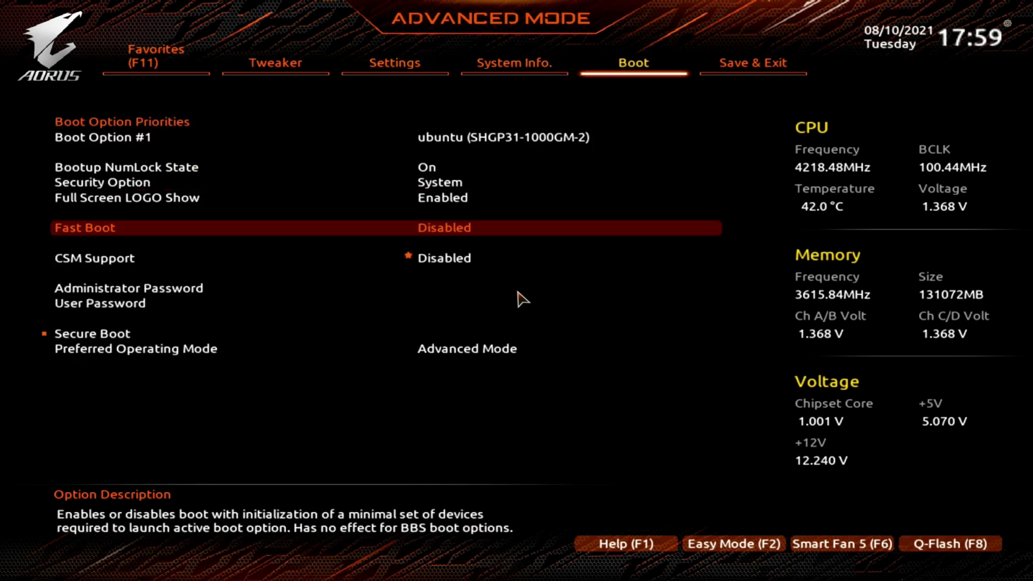
{"action": "key", "text": "Down"}
{"action": "key", "text": "Down"}
{"action": "key", "text": "Up"}
{"action": "key", "text": "Right"}
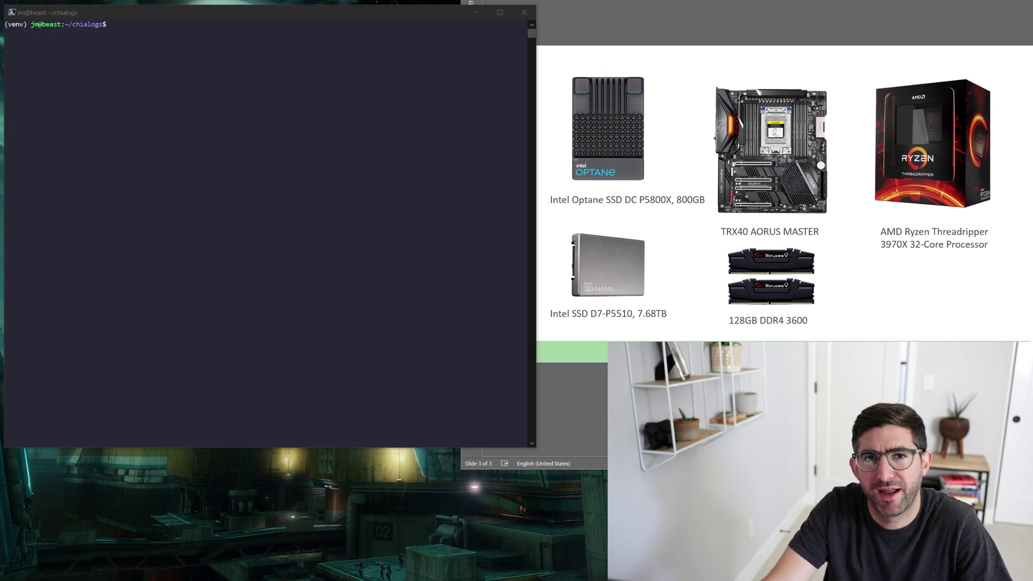
Print each log's total plot creation time with cat *.log | grep Total and highlight the last result.
{"action": "left_click", "coordinate": [469, 370]}
{"action": "type", "text": "ls"}
{"action": "key", "text": "Return"}
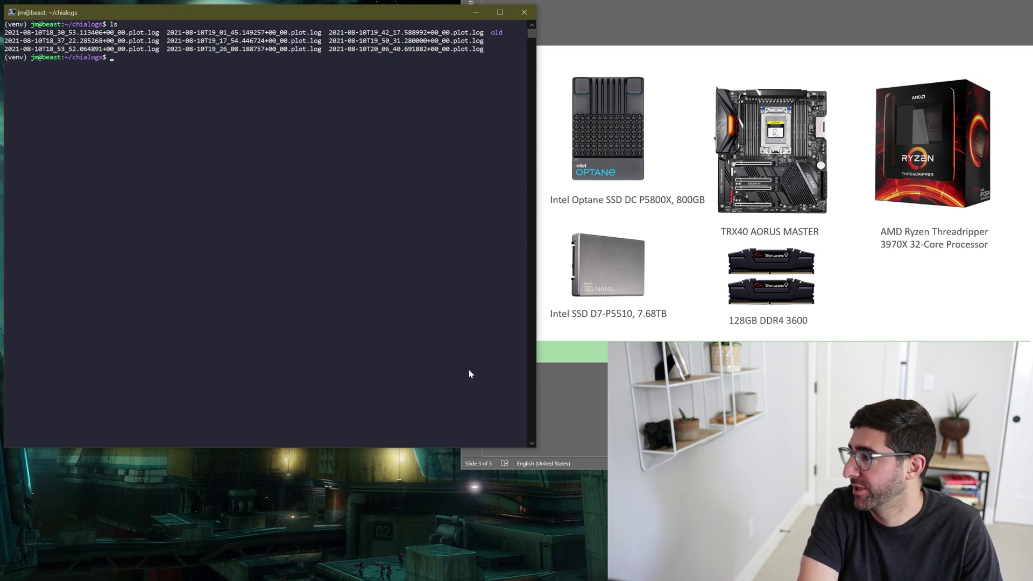
{"action": "type", "text": "cat *.log | grep Total"}
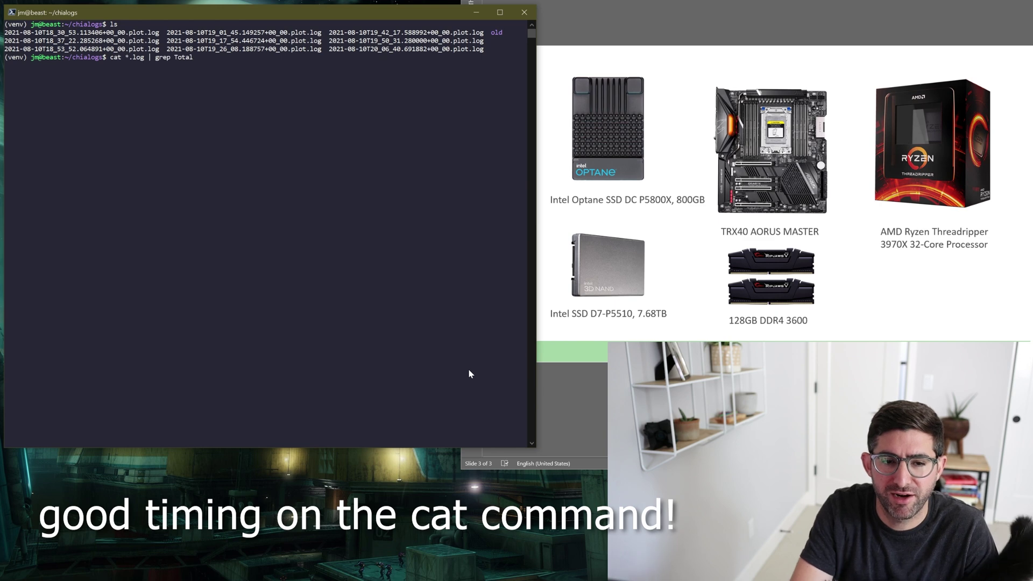
{"action": "key", "text": "Return"}
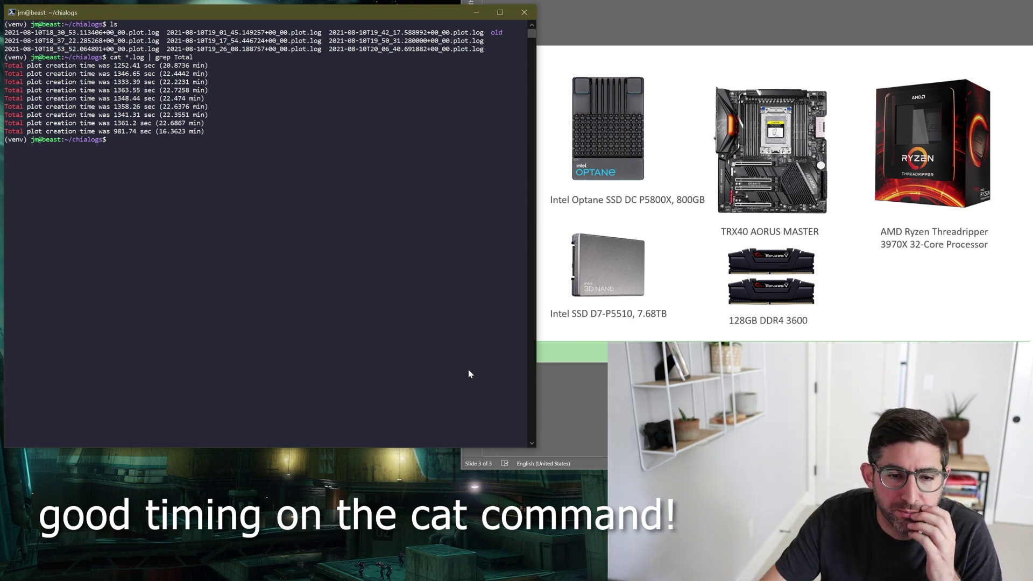
{"action": "left_click_drag", "start_coordinate": [208, 65], "coordinate": [5, 66]}
{"action": "left_click_drag", "start_coordinate": [208, 131], "coordinate": [4, 131]}
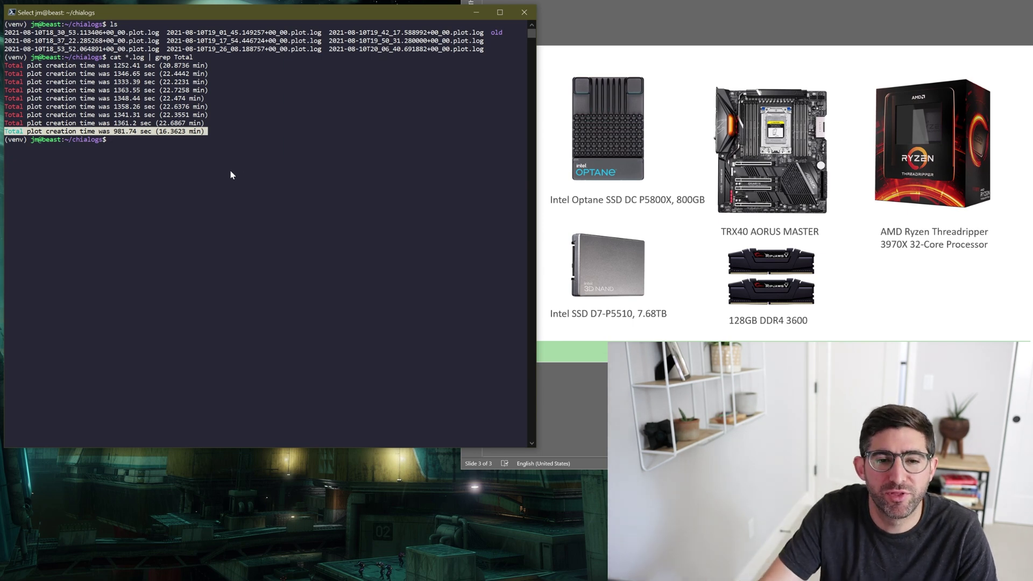
{"action": "left_click_drag", "start_coordinate": [6, 132], "coordinate": [205, 135]}
{"action": "left_click", "coordinate": [204, 135]}
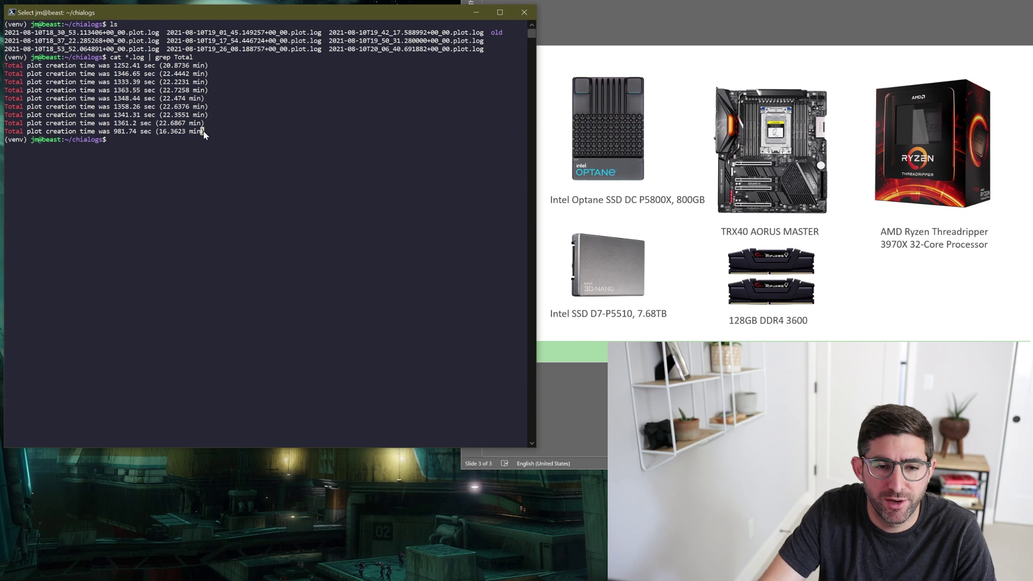
Average the logged plot times with grep and awk (1354.6 s, 12.63 TiB/day) and copy 1354.6.
{"action": "key", "text": "Escape"}
{"action": "key", "text": "Up"}
{"action": "key", "text": "Up"}
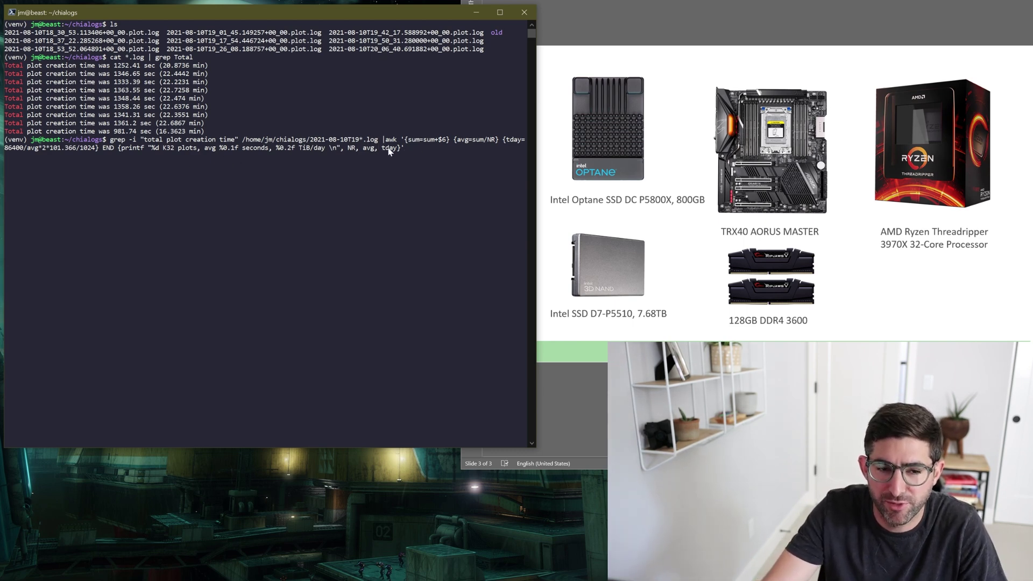
{"action": "key", "text": "Return"}
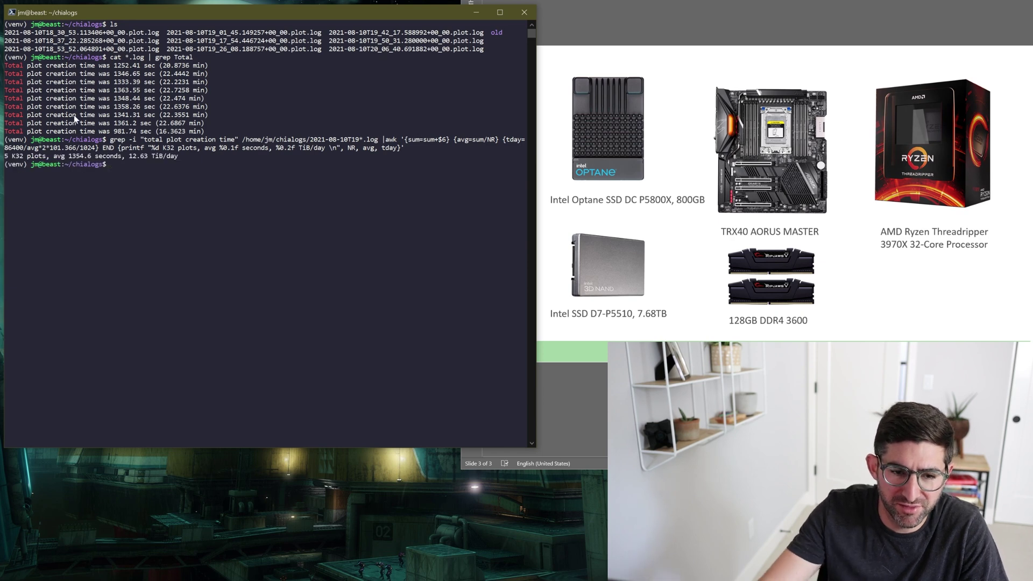
{"action": "left_click_drag", "start_coordinate": [69, 156], "coordinate": [144, 160]}
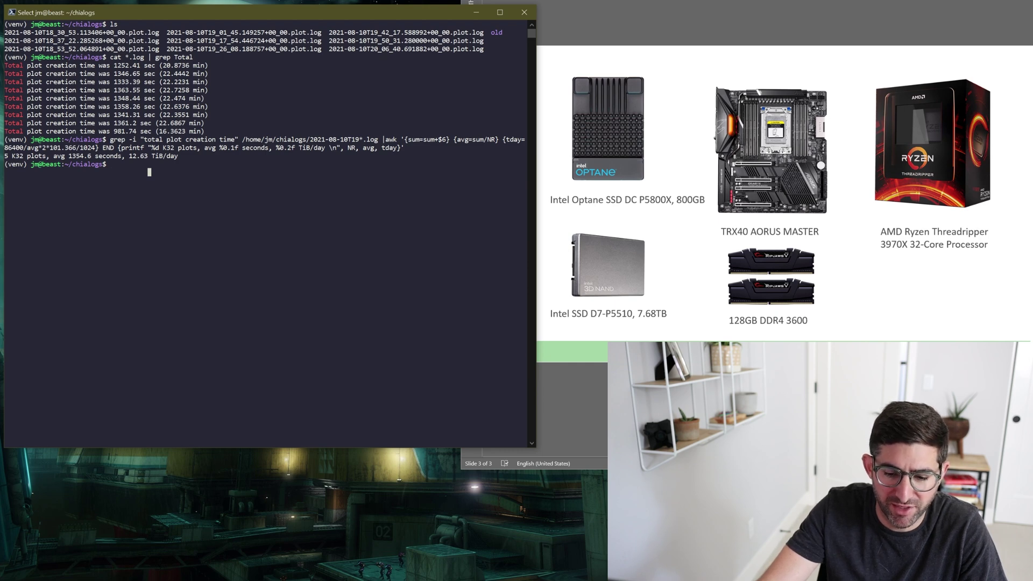
{"action": "left_click", "coordinate": [433, 580]}
{"action": "mouse_move", "coordinate": [124, 580]}
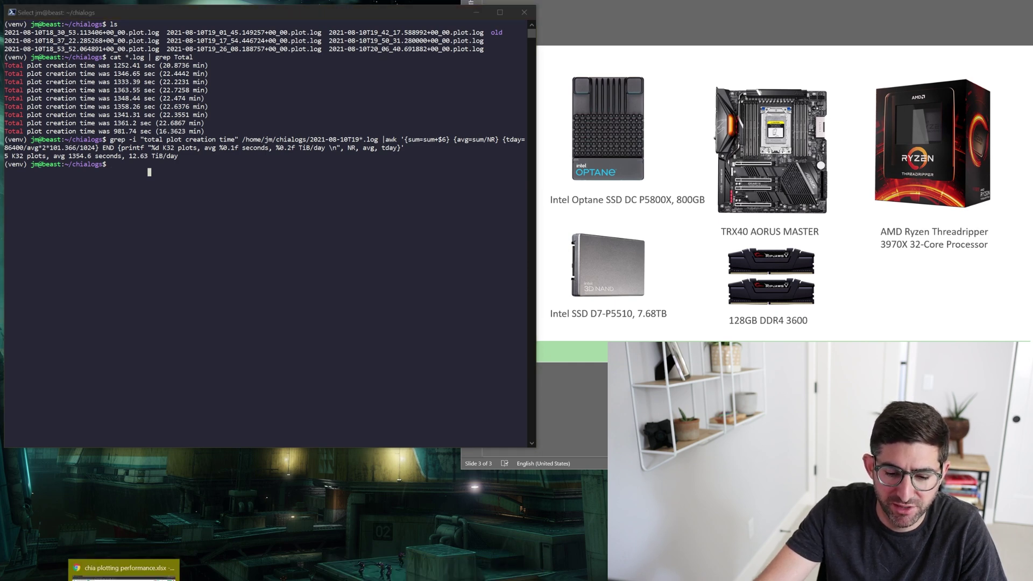
{"action": "left_click", "coordinate": [73, 161]}
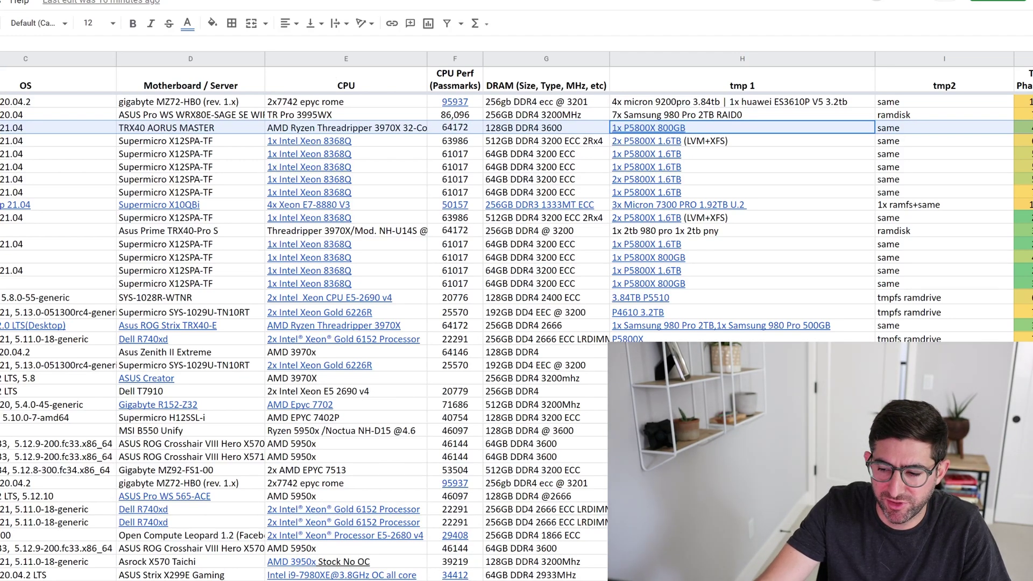
Paste 1355 seconds into the TRX40 row's total time per plot cell, K3.
{"action": "scroll", "coordinate": [516, 323], "scroll_direction": "right", "scroll_amount": 5}
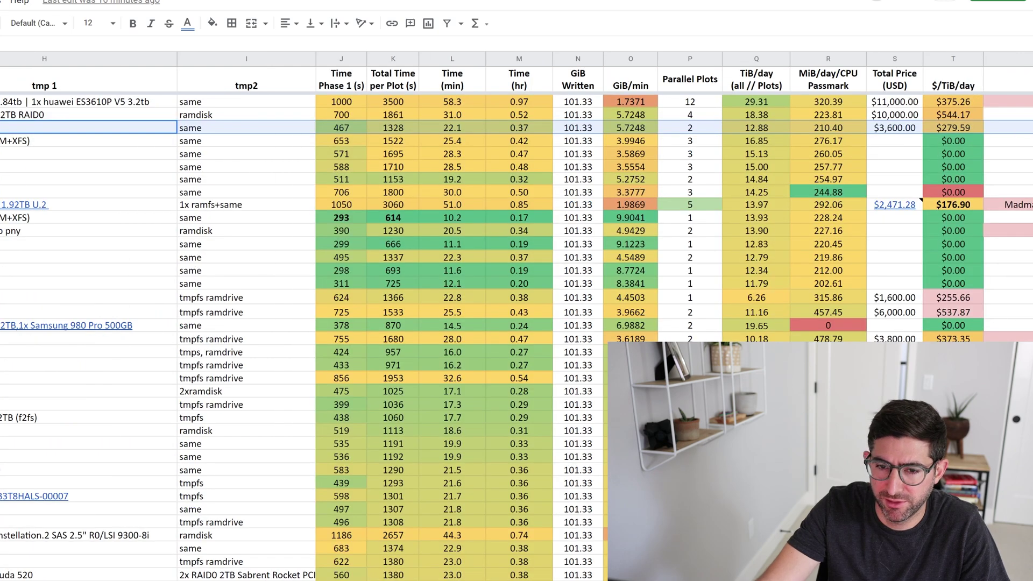
{"action": "left_click", "coordinate": [452, 192]}
{"action": "left_click", "coordinate": [411, 133]}
{"action": "type", "text": "1355"}
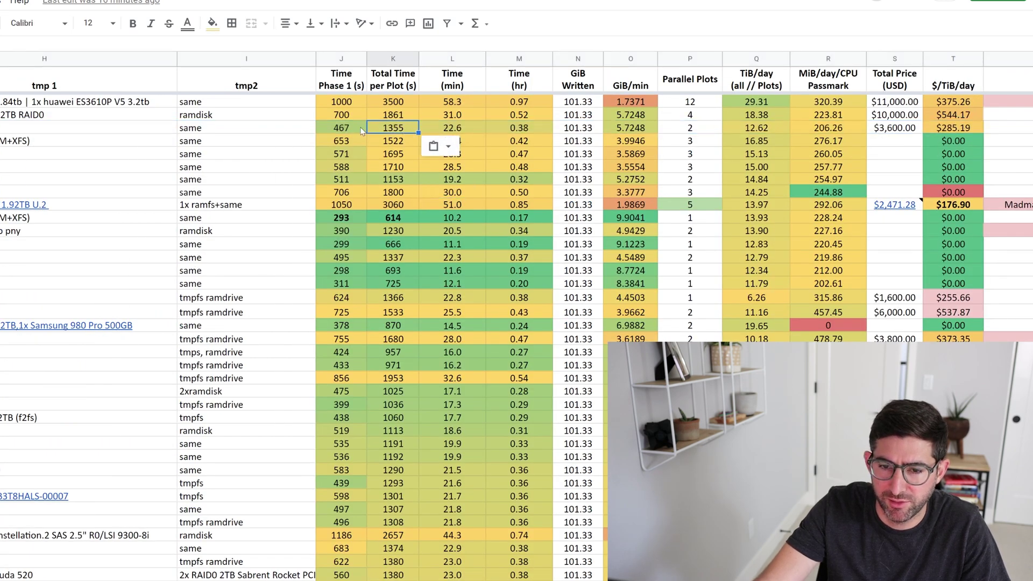
Verify the row's recalculated results: 2 parallel plots, 5.7248 GiB/min and 12.62 TiB/day.
{"action": "left_click", "coordinate": [353, 129]}
{"action": "left_click", "coordinate": [395, 133]}
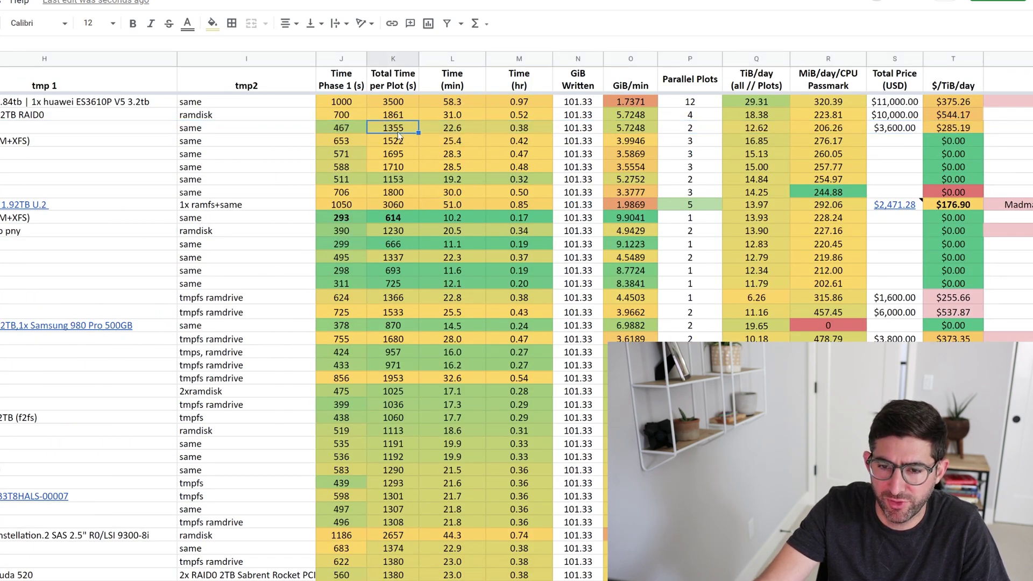
{"action": "left_click", "coordinate": [466, 132]}
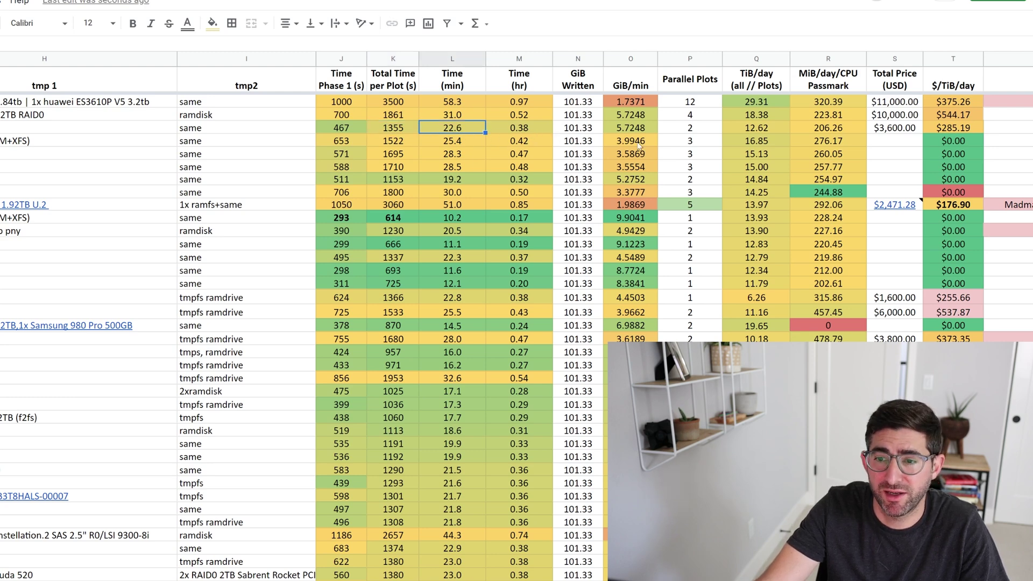
{"action": "left_click", "coordinate": [705, 132]}
{"action": "left_click", "coordinate": [769, 130]}
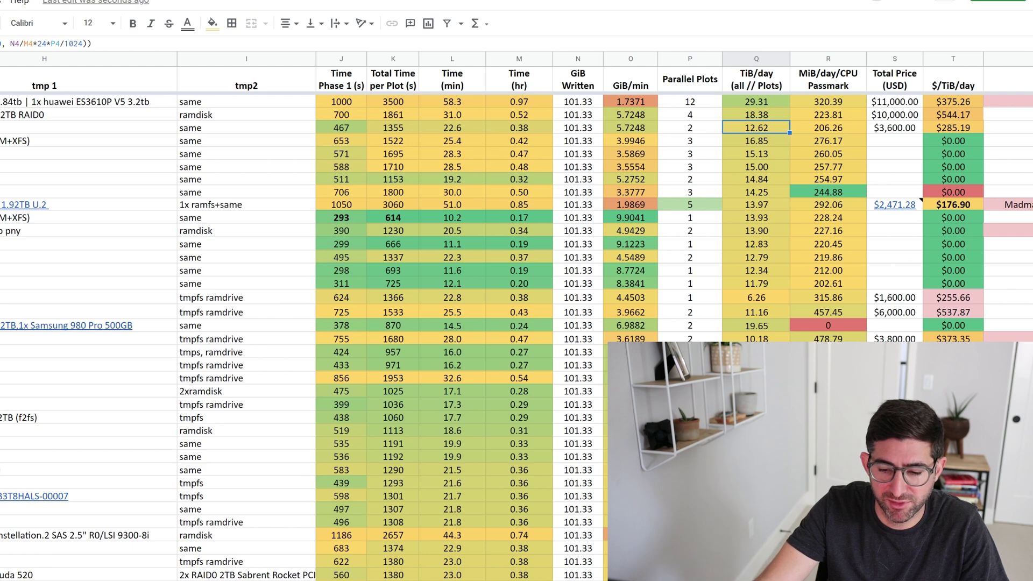
Back in the terminal, highlight the 12.63 TiB/day result for comparison, then clear it.
{"action": "key", "text": "alt+Tab"}
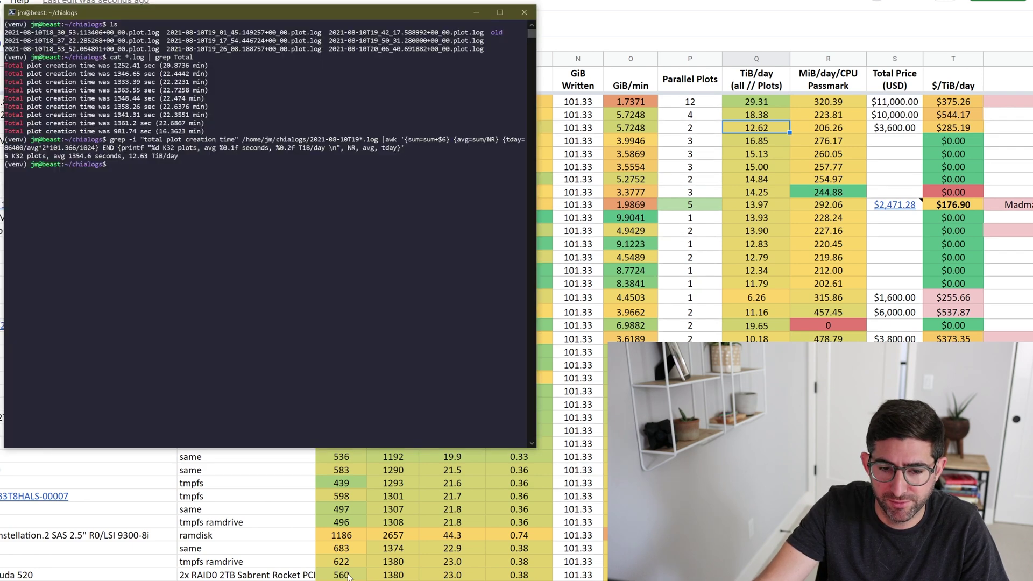
{"action": "left_click_drag", "start_coordinate": [128, 156], "coordinate": [149, 161]}
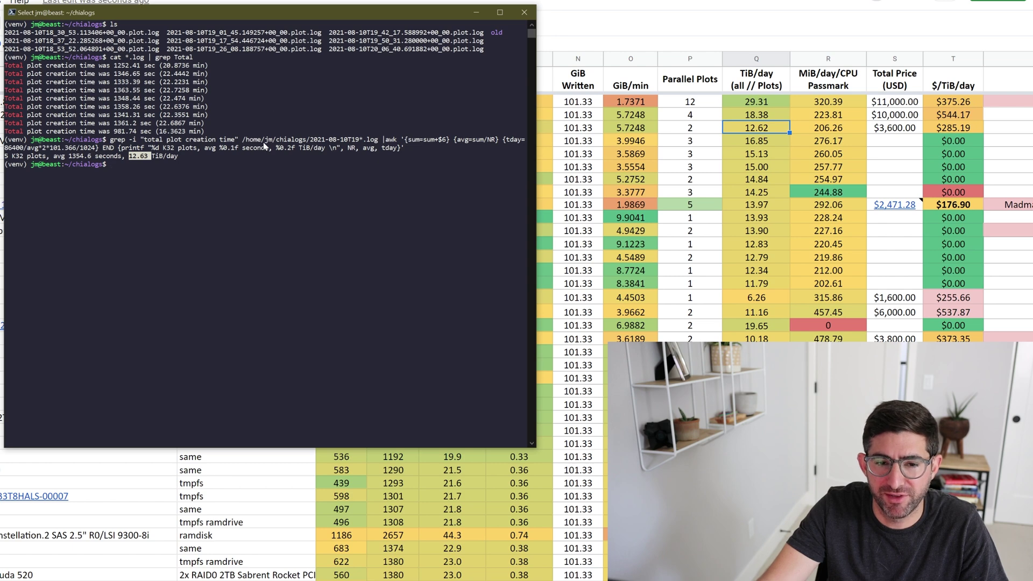
{"action": "left_click", "coordinate": [165, 116]}
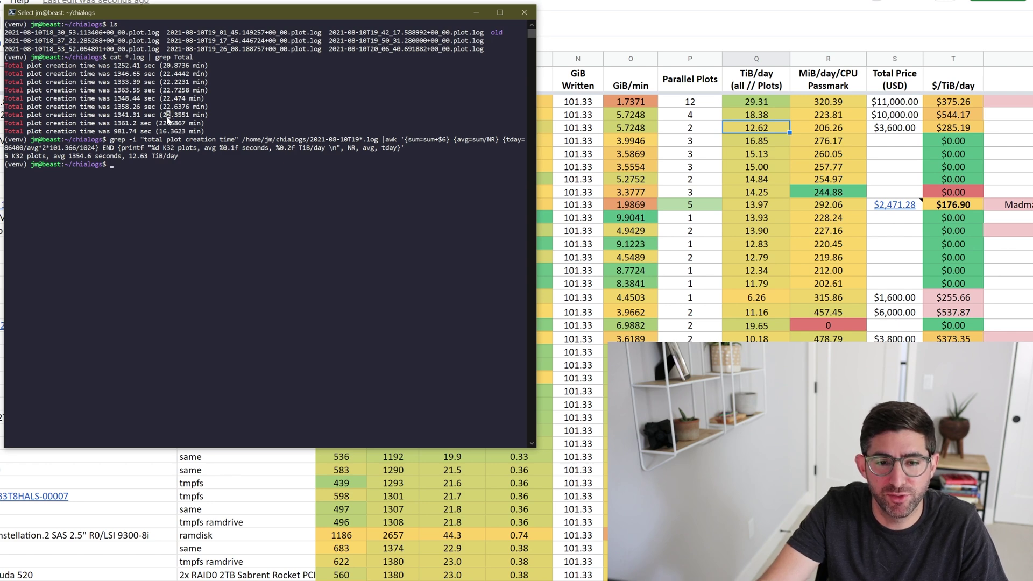
{"action": "key", "text": "Left"}
{"action": "key", "text": "Left"}
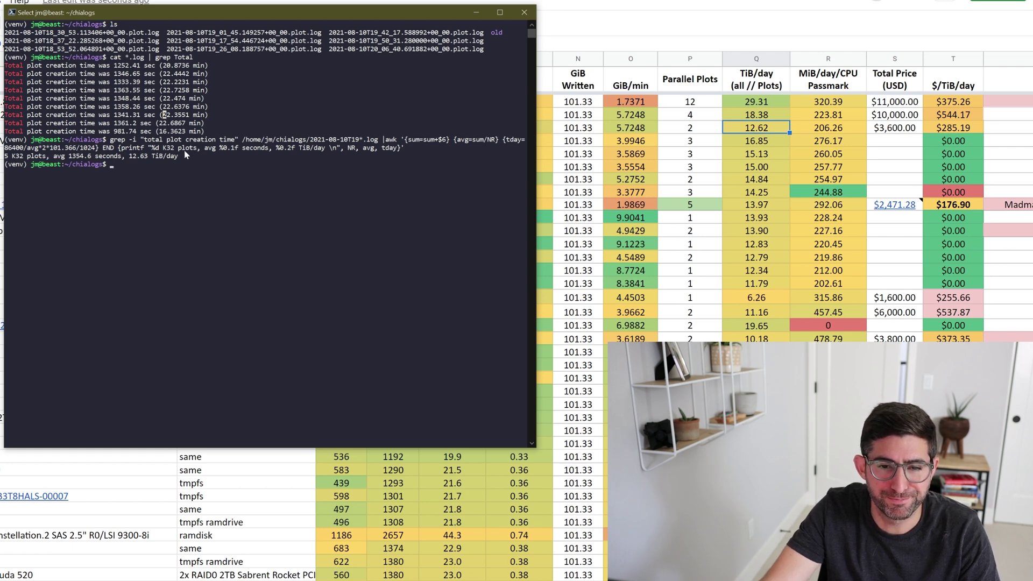
Run cat *.log | grep "Phase 1" to list nine Phase 1 times, then return to the spreadsheet.
{"action": "key", "text": "Up"}
{"action": "key", "text": "Up"}
{"action": "key", "text": "Up"}
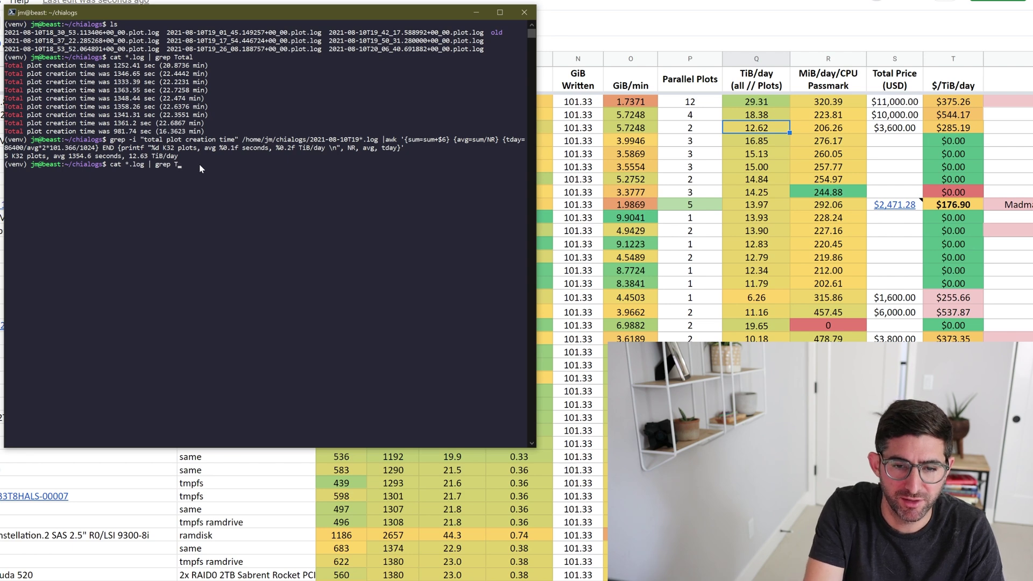
{"action": "type", "text": "\"Phase 1\""}
{"action": "key", "text": "Return"}
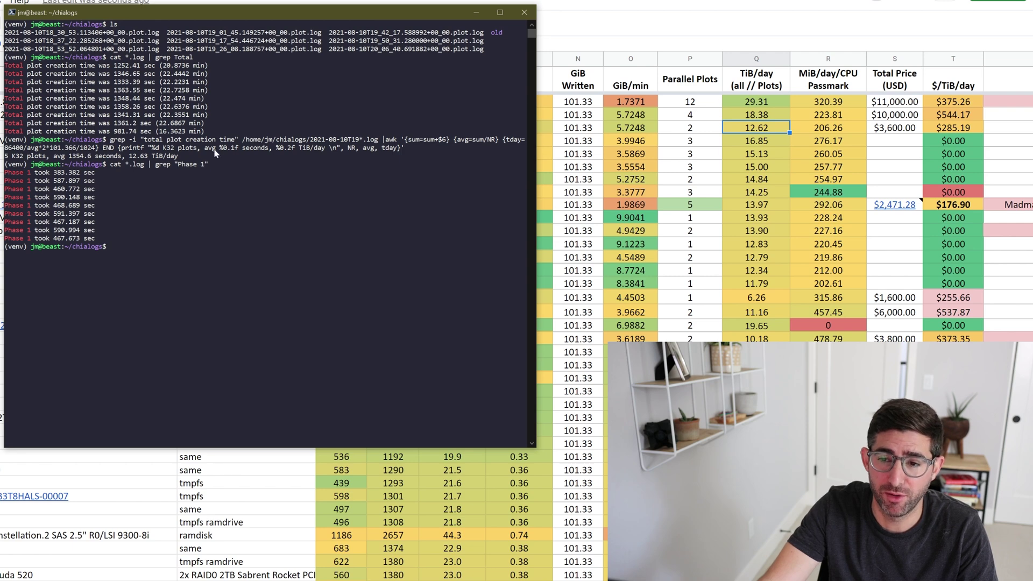
{"action": "key", "text": "alt+Tab"}
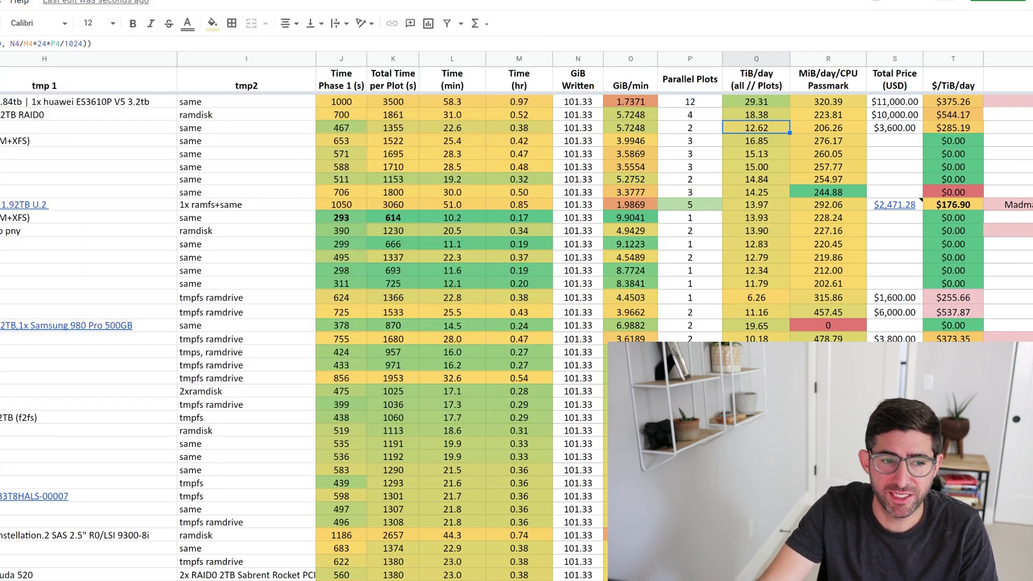
{"action": "left_click", "coordinate": [908, 129]}
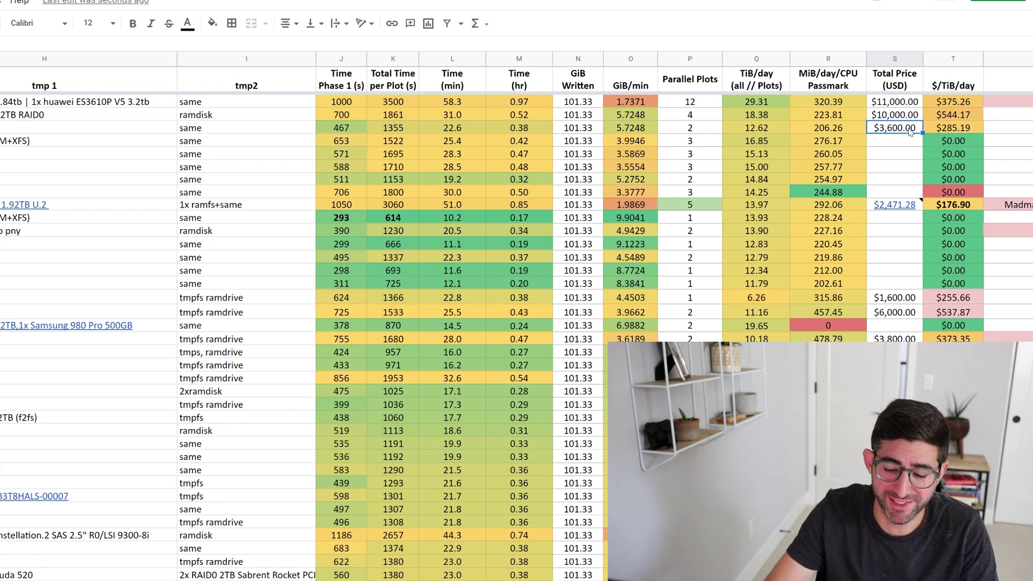
{"action": "type", "text": "5000"}
{"action": "key", "text": "Return"}
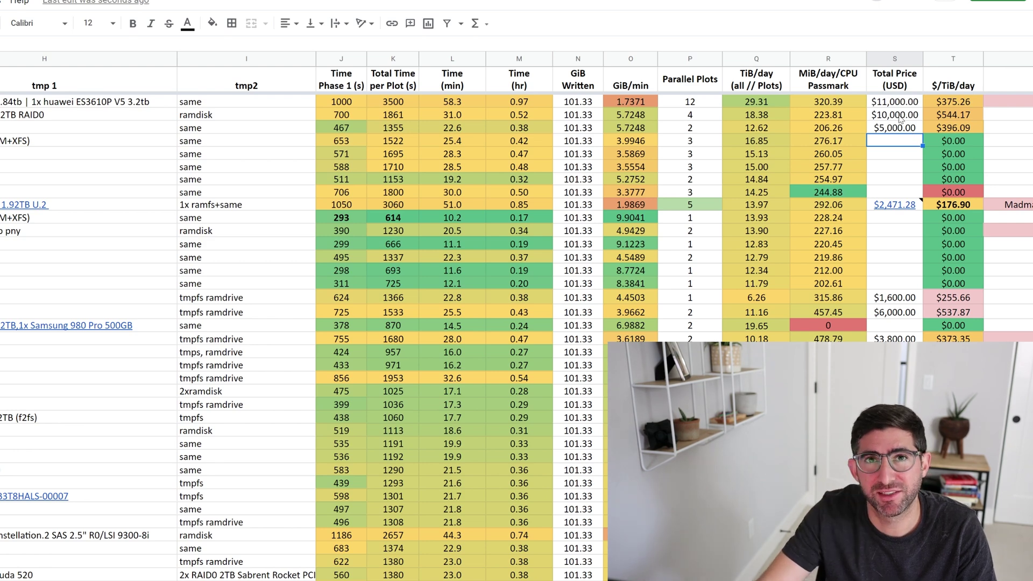
{"action": "left_click", "coordinate": [960, 128]}
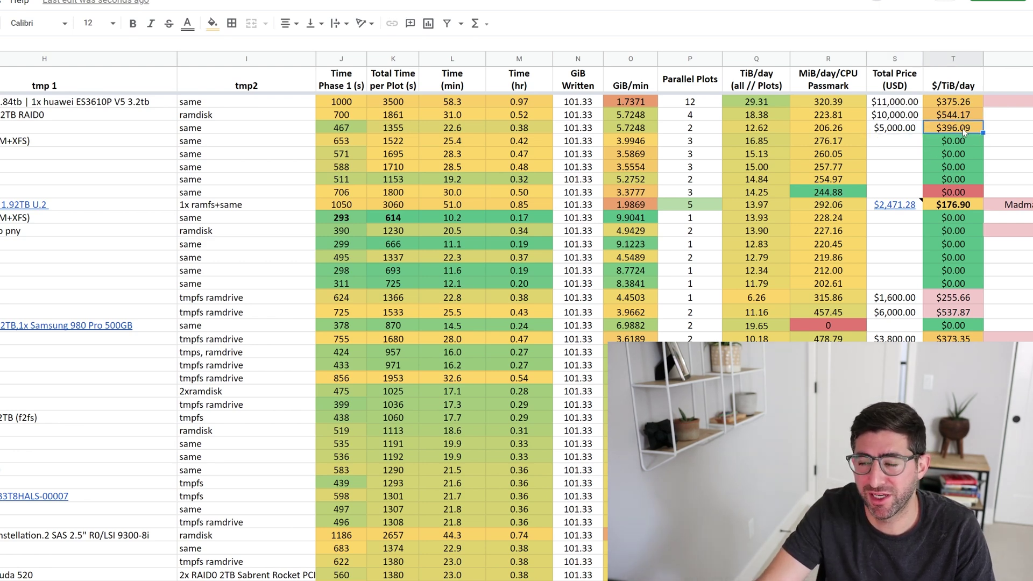
{"action": "left_click", "coordinate": [910, 129]}
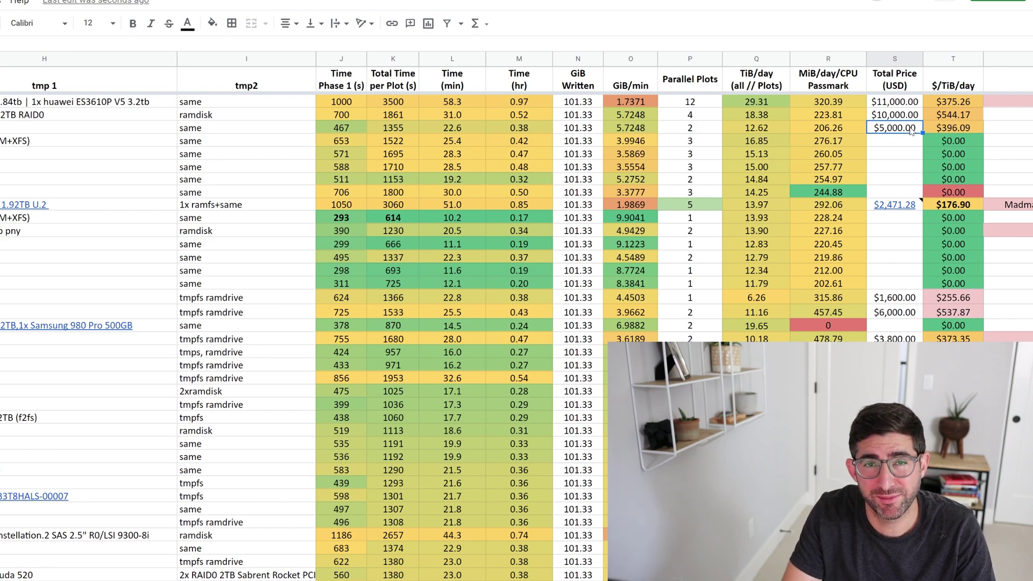
{"action": "type", "text": "3600"}
{"action": "key", "text": "Return"}
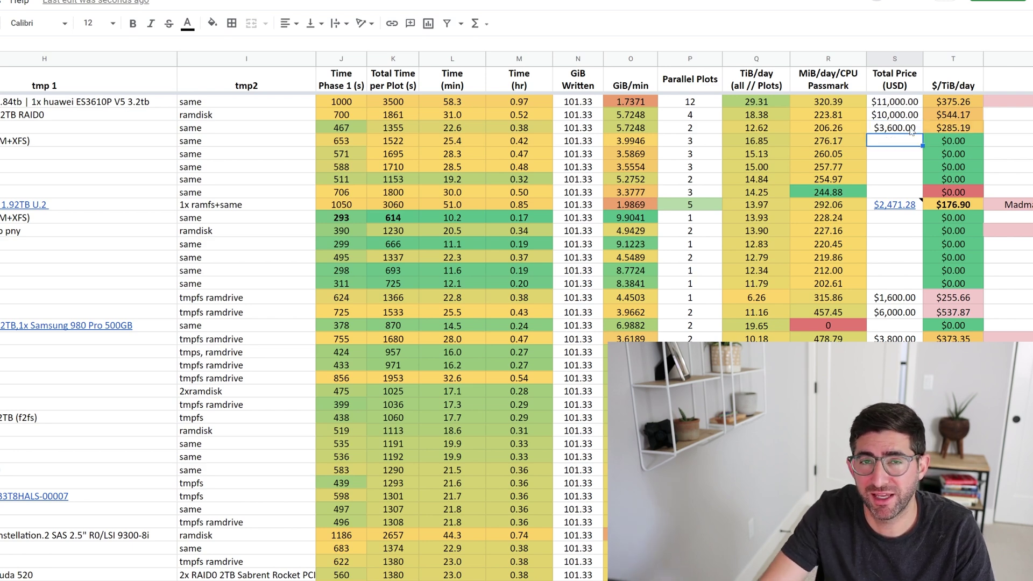